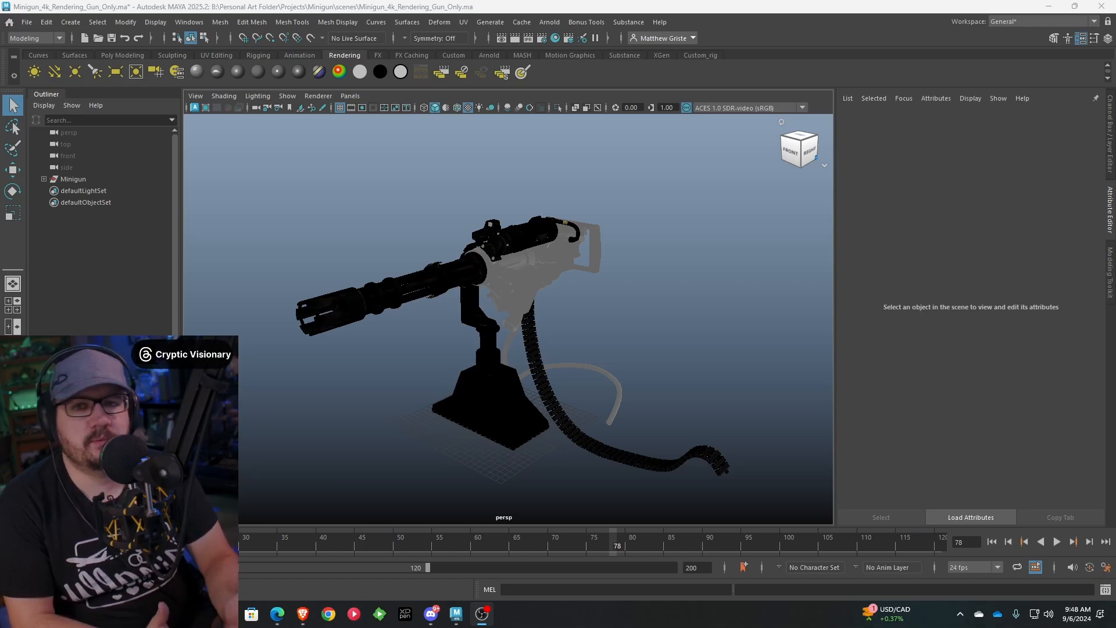
Examine the minigun model, its stand and ammo belt from several angles
left_click_drag(490, 391, 653, 325, "alt")
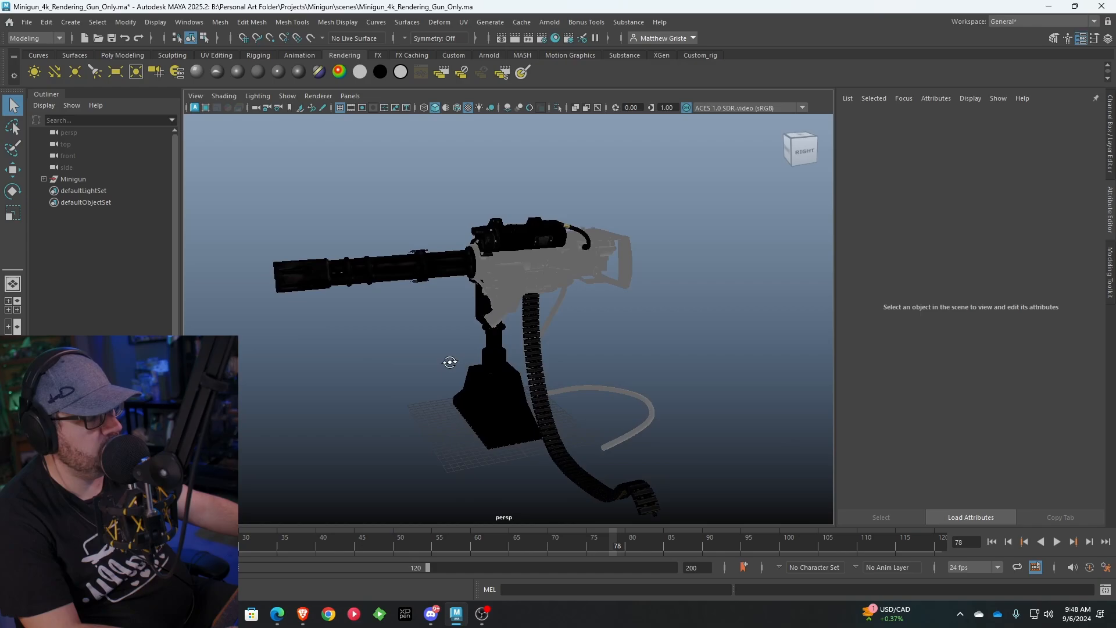
scroll(628, 308, "down", 4)
scroll(631, 320, "up", 2)
scroll(630, 319, "down", 1)
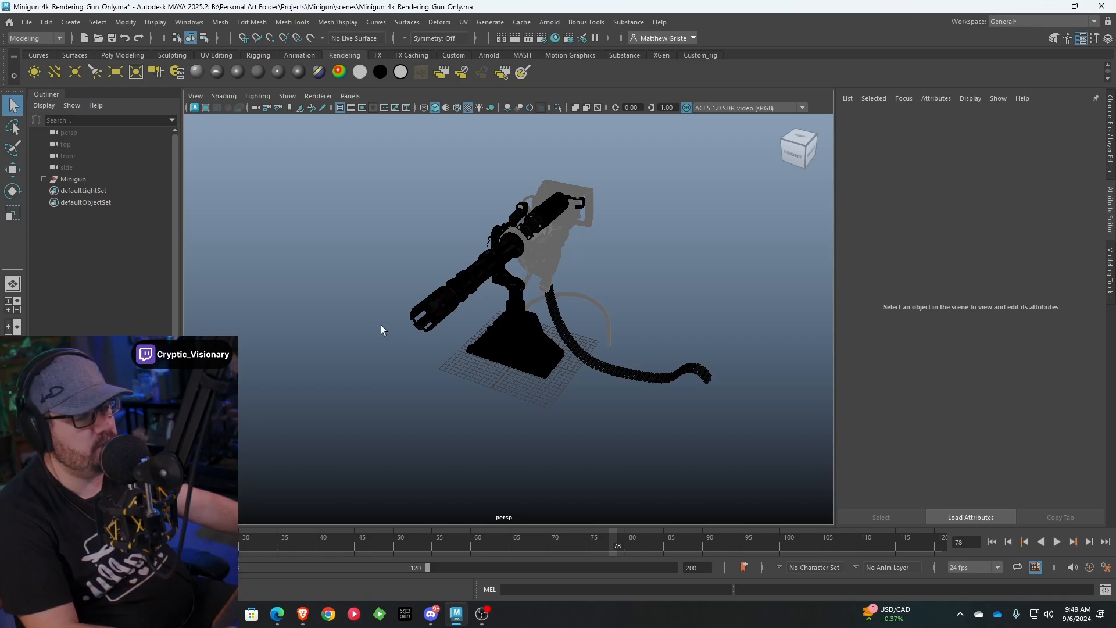
left_click_drag(381, 327, 512, 311, "alt")
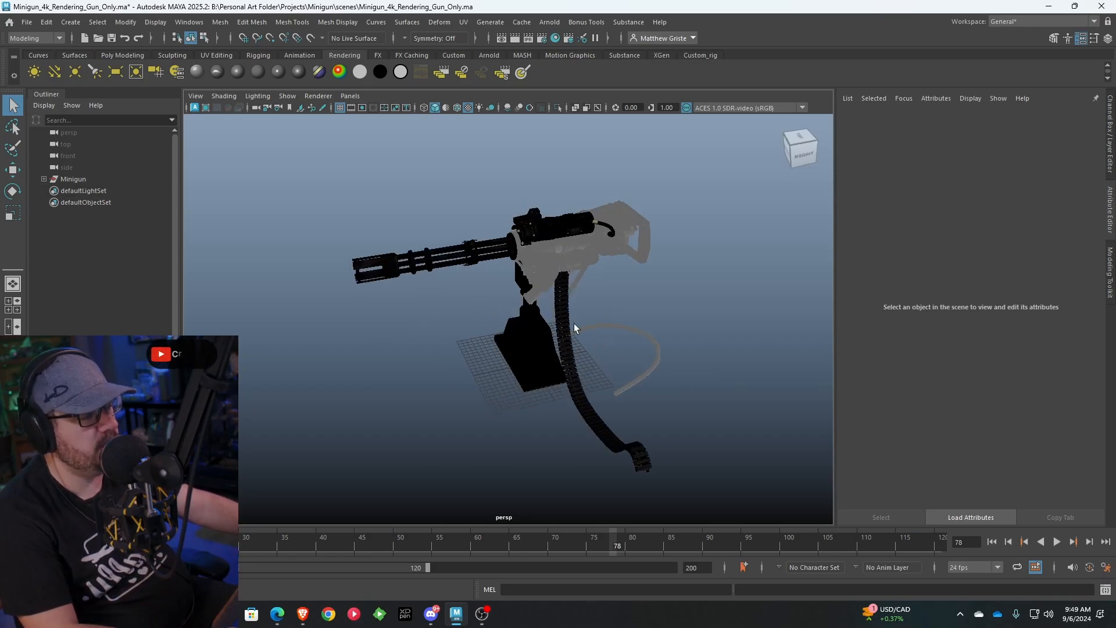
scroll(574, 323, "down", 2)
left_click_drag(397, 343, 488, 316, "alt")
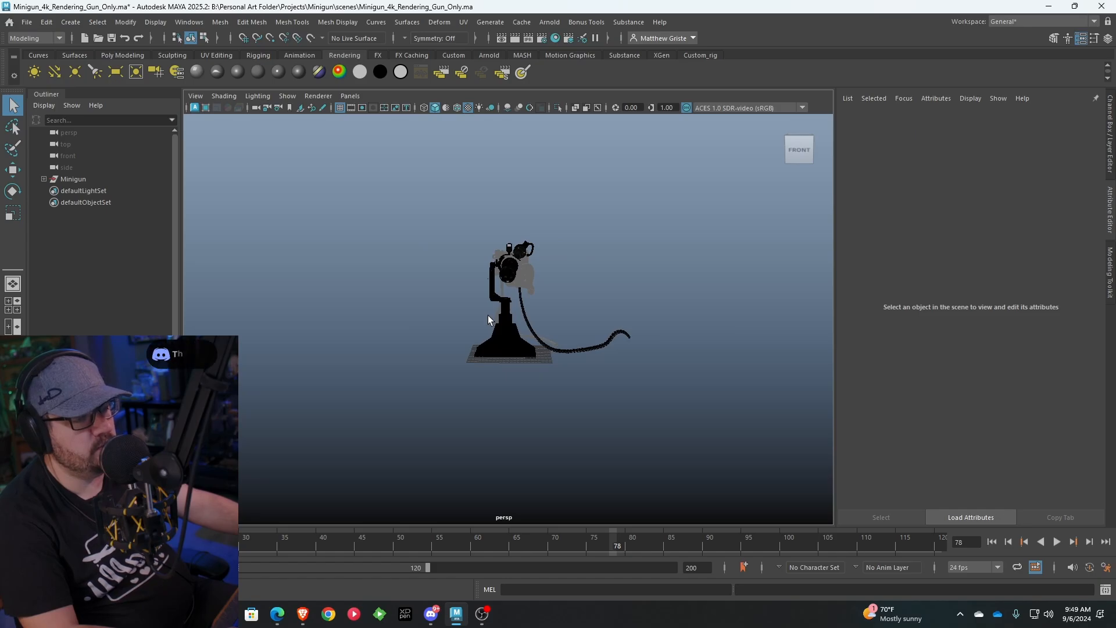
left_click_drag(487, 315, 623, 284, "alt")
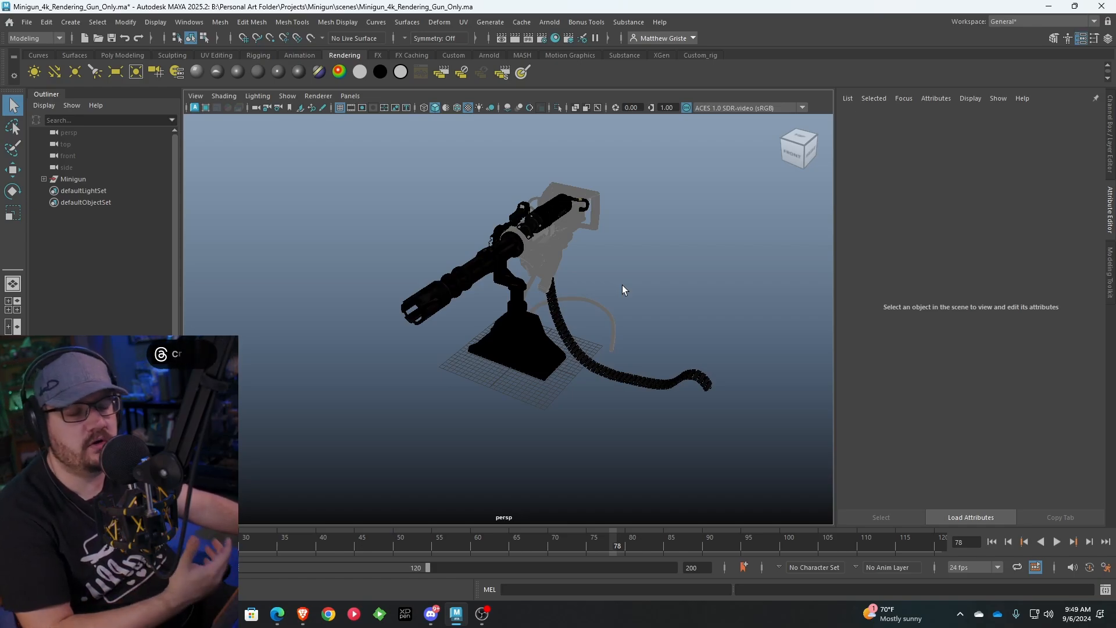
left_click_drag(623, 286, 535, 298, "alt")
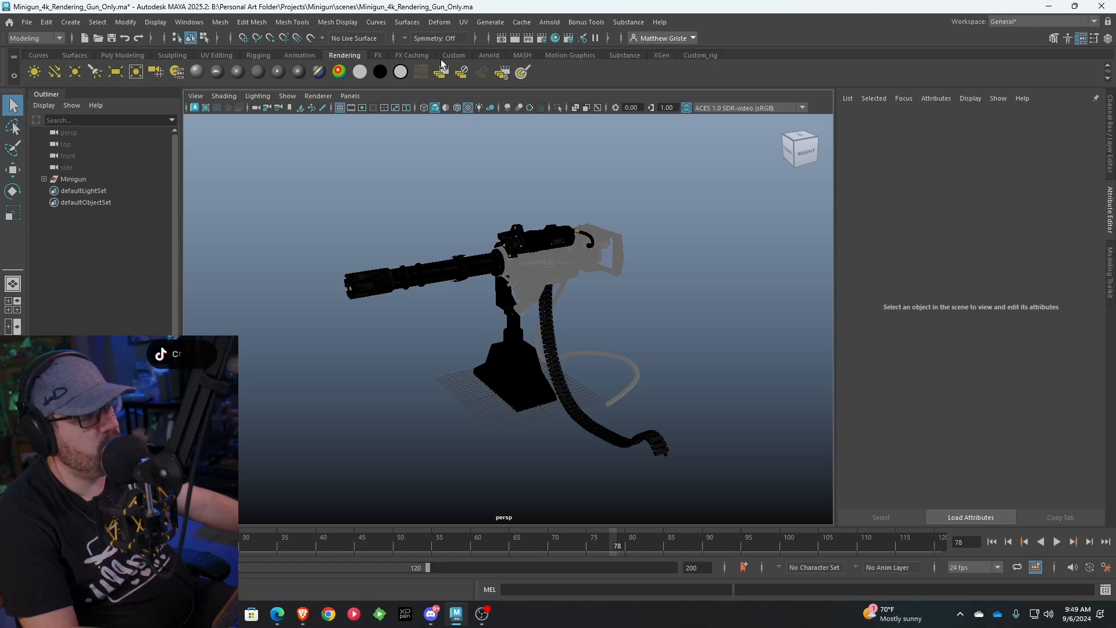
Create an Arnold SkyDome light surrounding the minigun
left_click(489, 55)
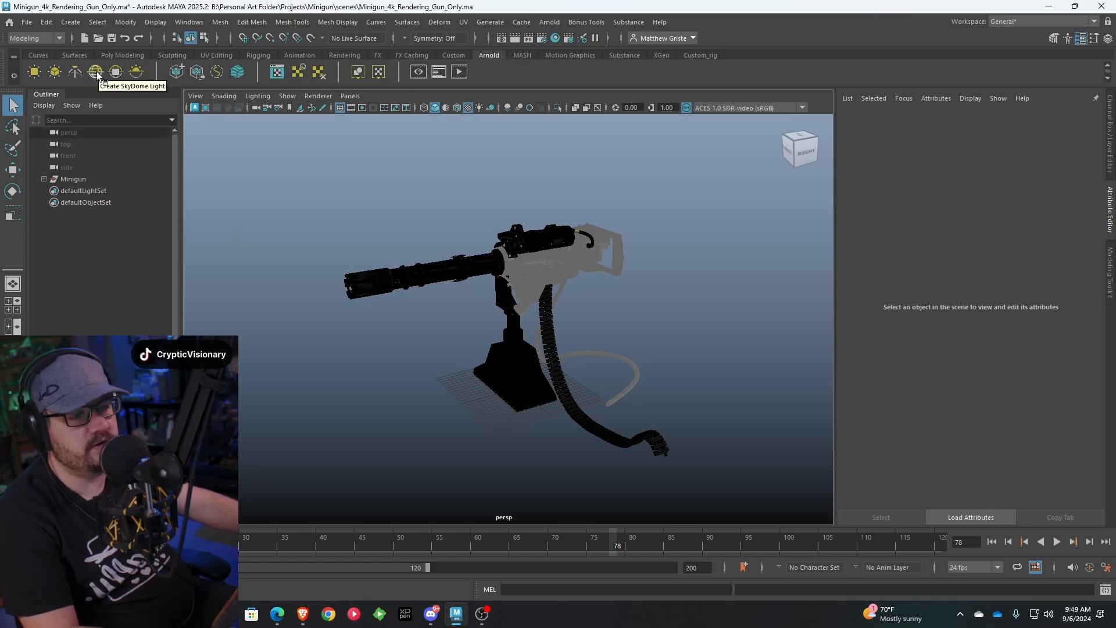
left_click(97, 76)
scroll(461, 270, "down", 3)
mouse_move(461, 269)
left_mouse_down("alt")
mouse_move(653, 267)
mouse_move(482, 269)
mouse_move(524, 242)
mouse_move(469, 257)
left_mouse_up("alt")
scroll(508, 324, "up", 5)
left_click_drag(508, 324, 503, 316, "alt")
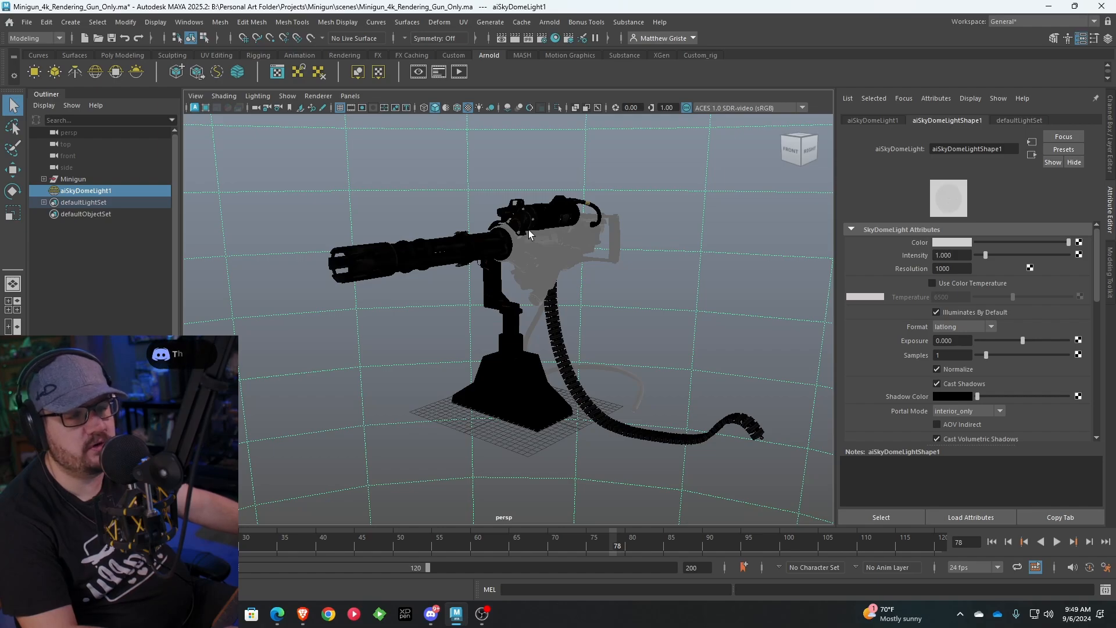
Connect a File texture to the Color attribute of the sky dome light
left_click_drag(567, 280, 590, 303, "alt")
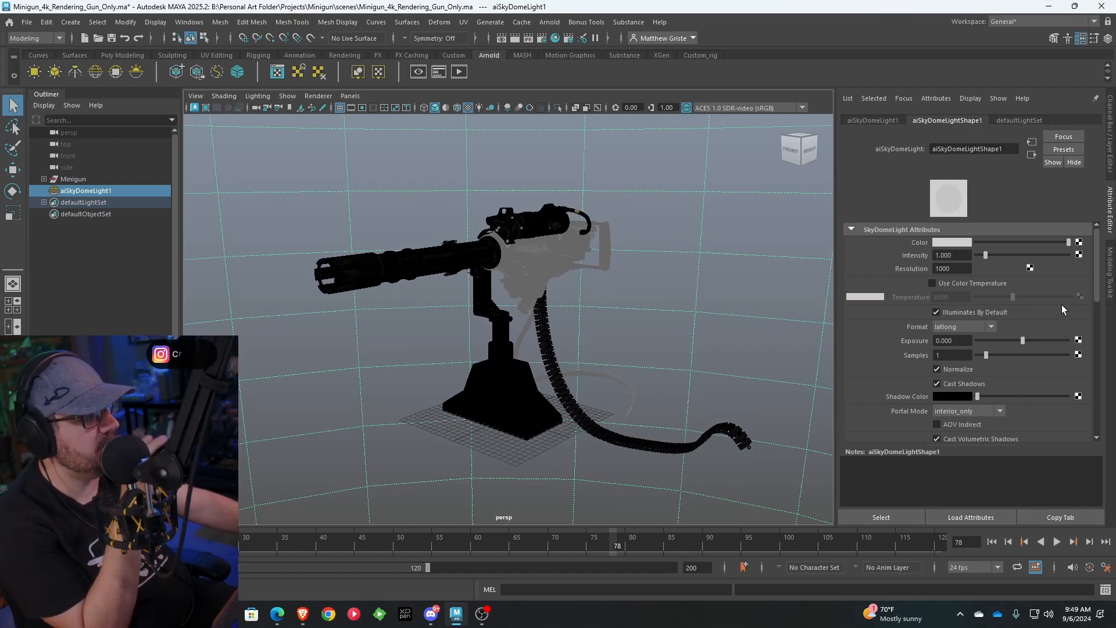
left_click(1080, 241)
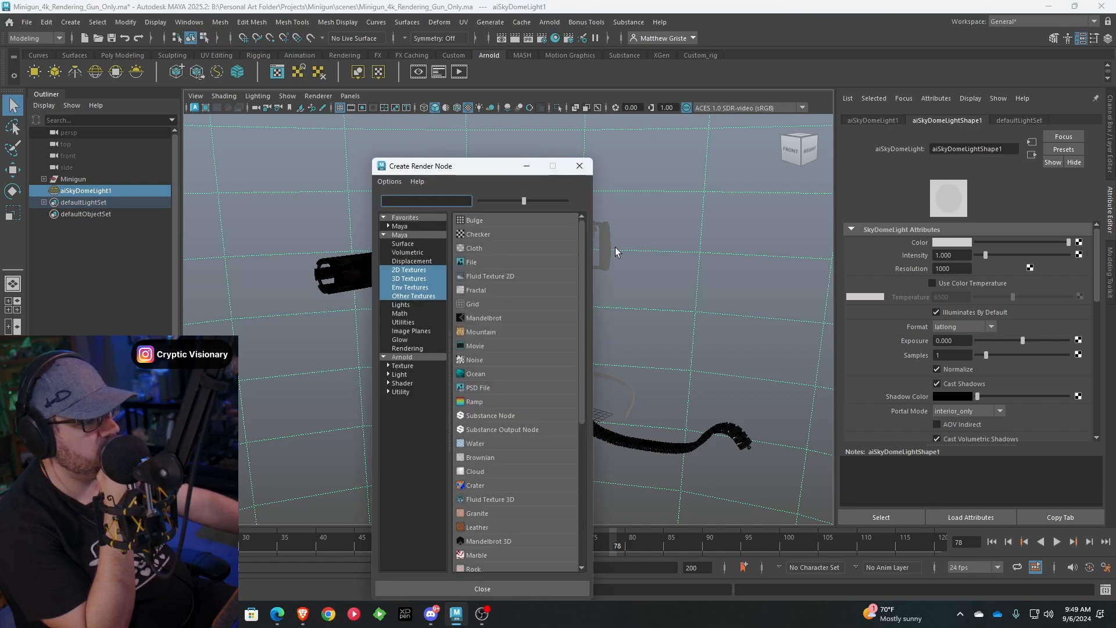
left_click(479, 274)
Load citrus_orchard_road_4k.exr from the HDRI folder of the Texture Library on drive B as the file texture's image
left_click(1082, 282)
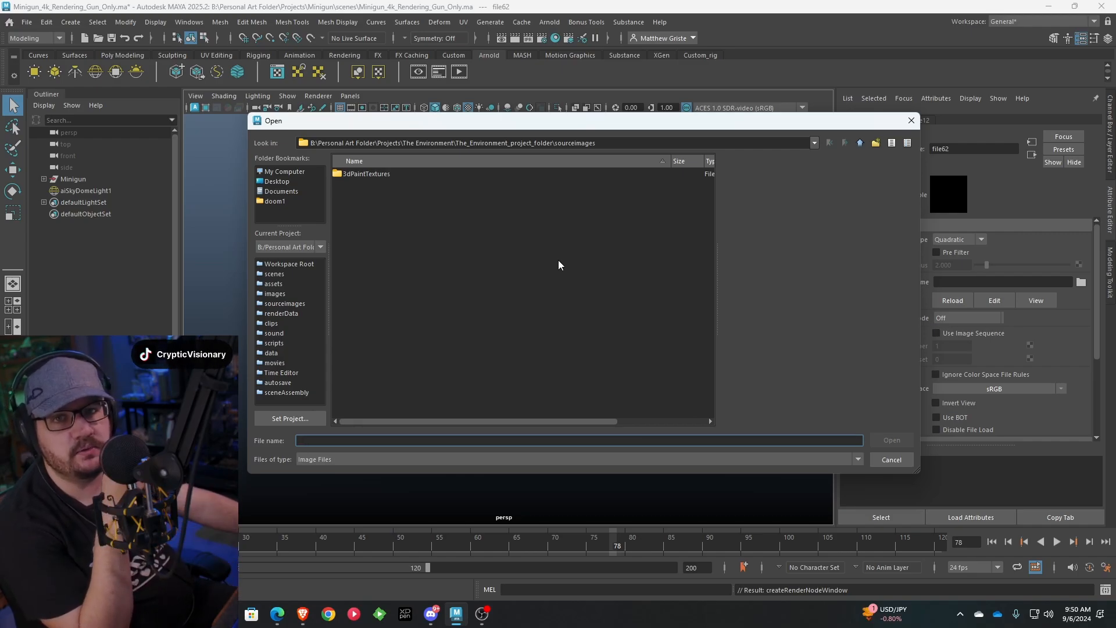
left_click(289, 175)
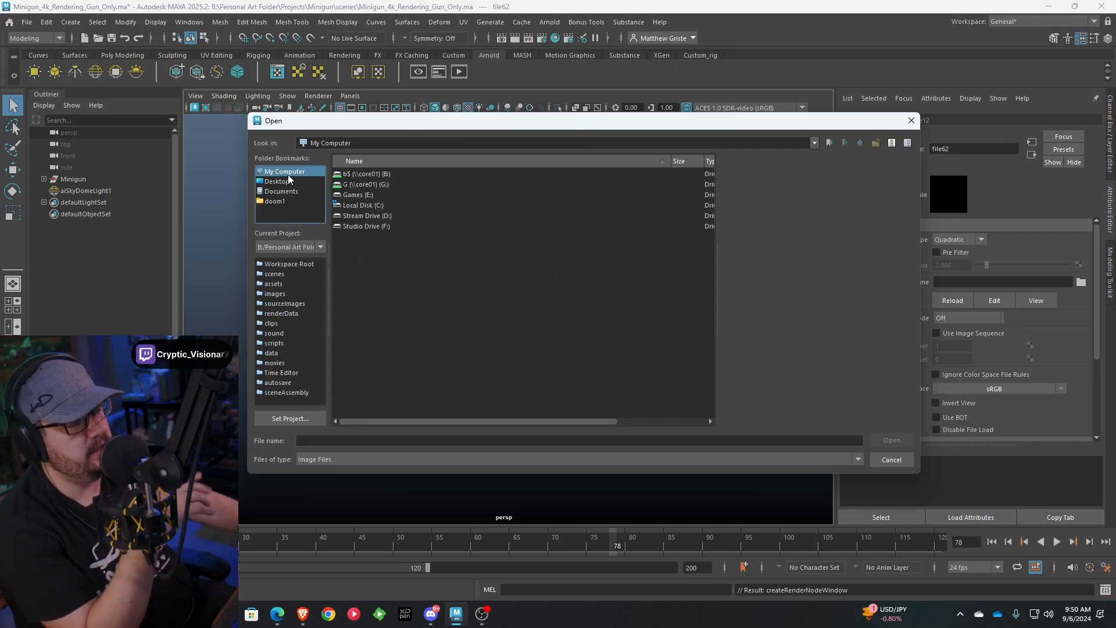
double_click(367, 173)
double_click(359, 317)
double_click(353, 196)
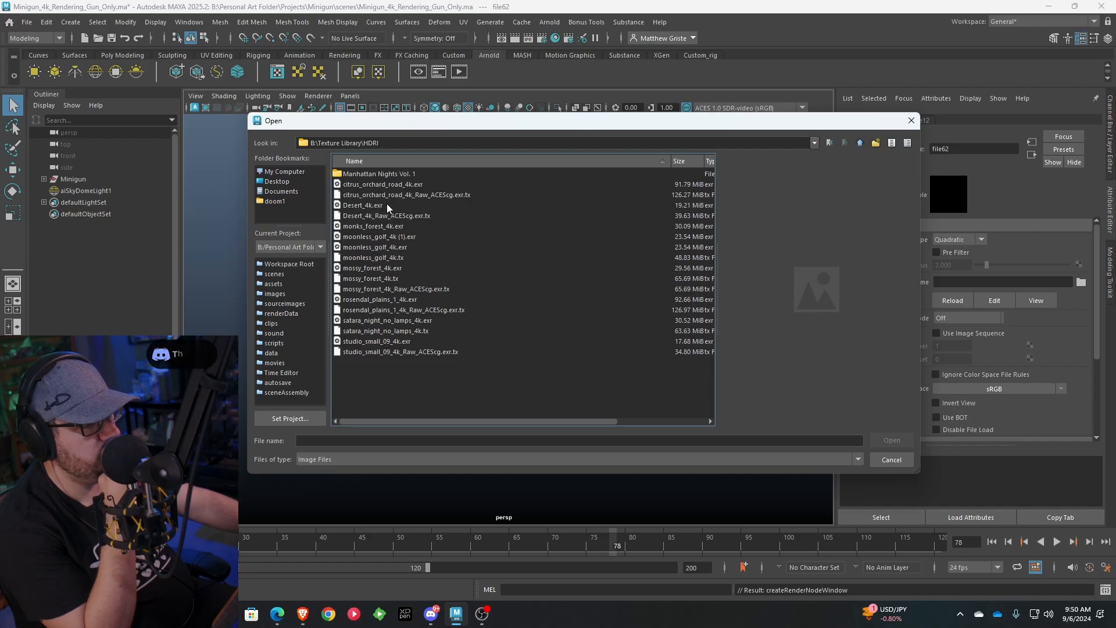
left_click(386, 186)
left_click(885, 440)
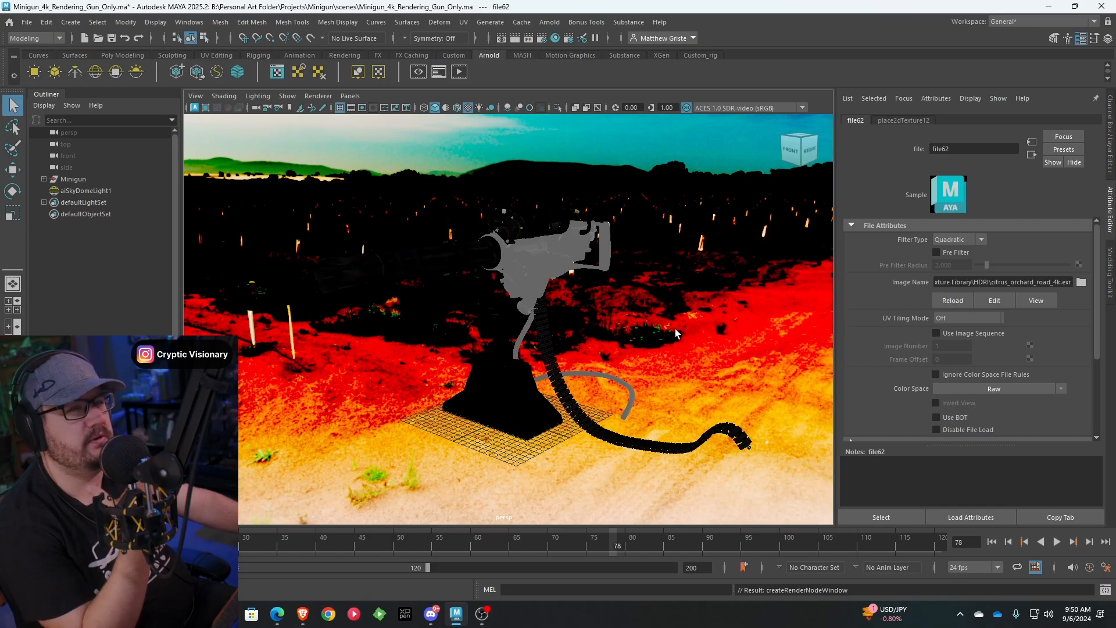
Put the sky dome light on a new display layer named Dome_Light and test the layer's visibility toggle
left_click_drag(676, 333, 528, 315, "alt")
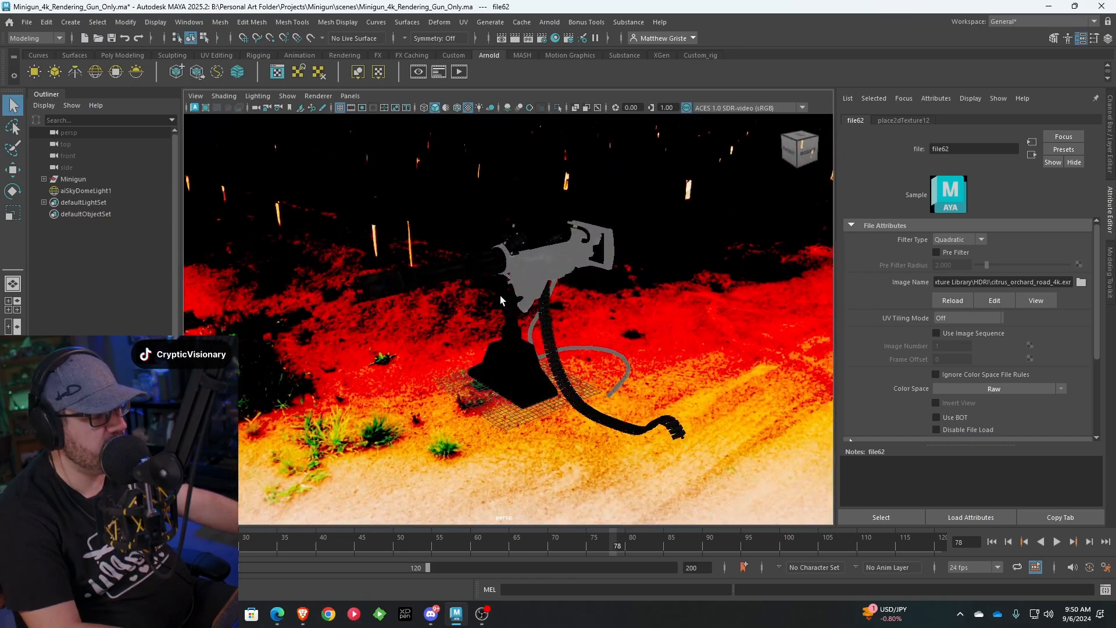
scroll(531, 316, "up", 5)
left_click(1095, 40)
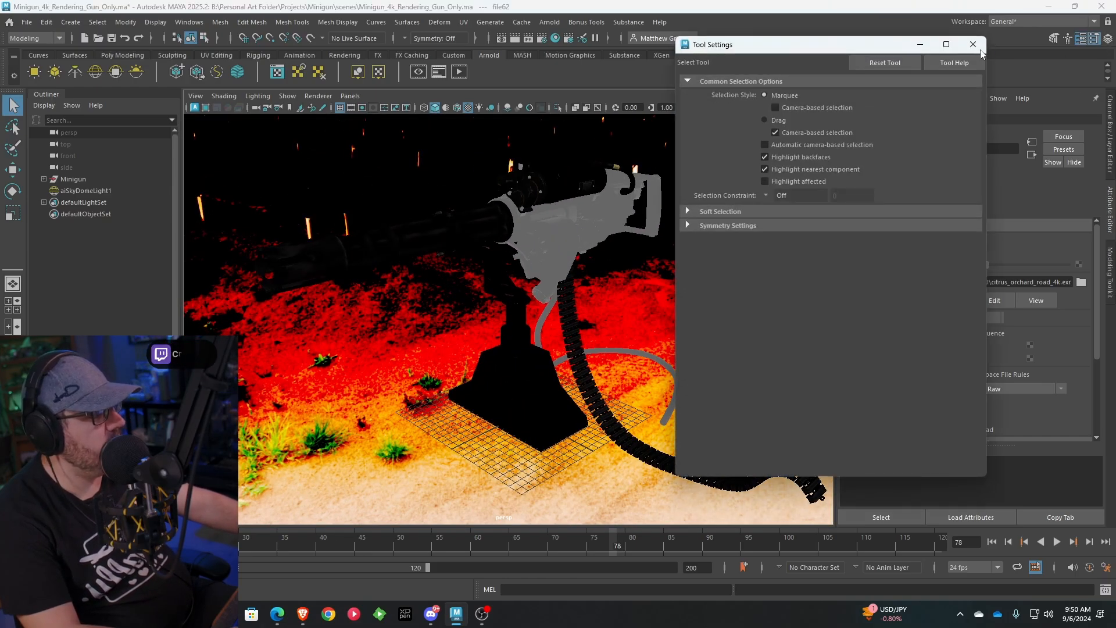
left_click(1096, 40)
left_click(1108, 39)
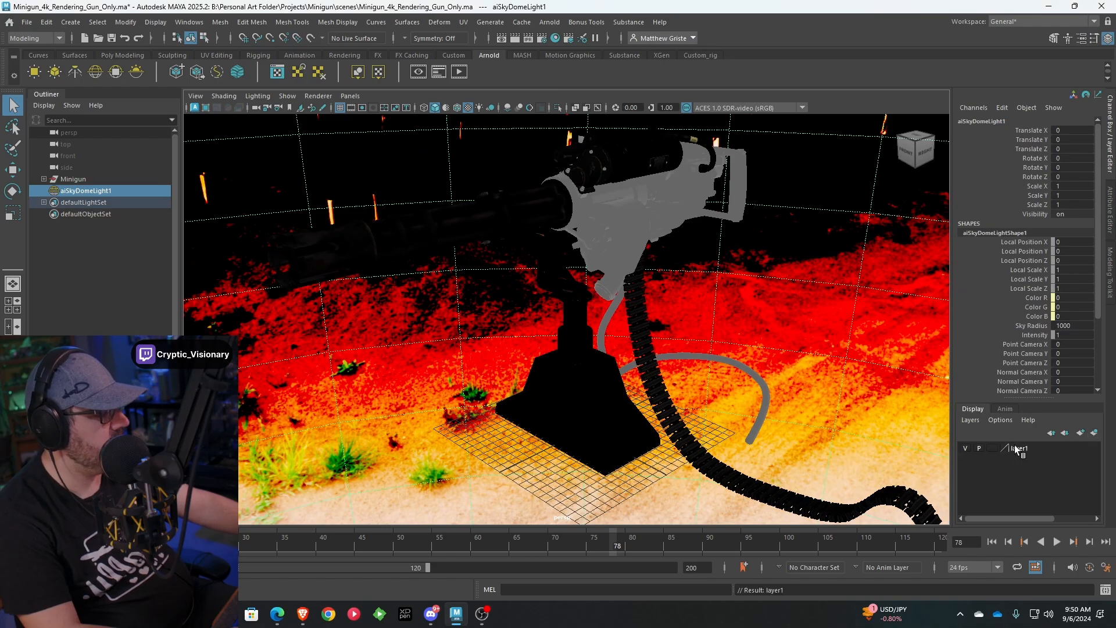
double_click(1015, 448)
type("Dome_Light")
key("Return")
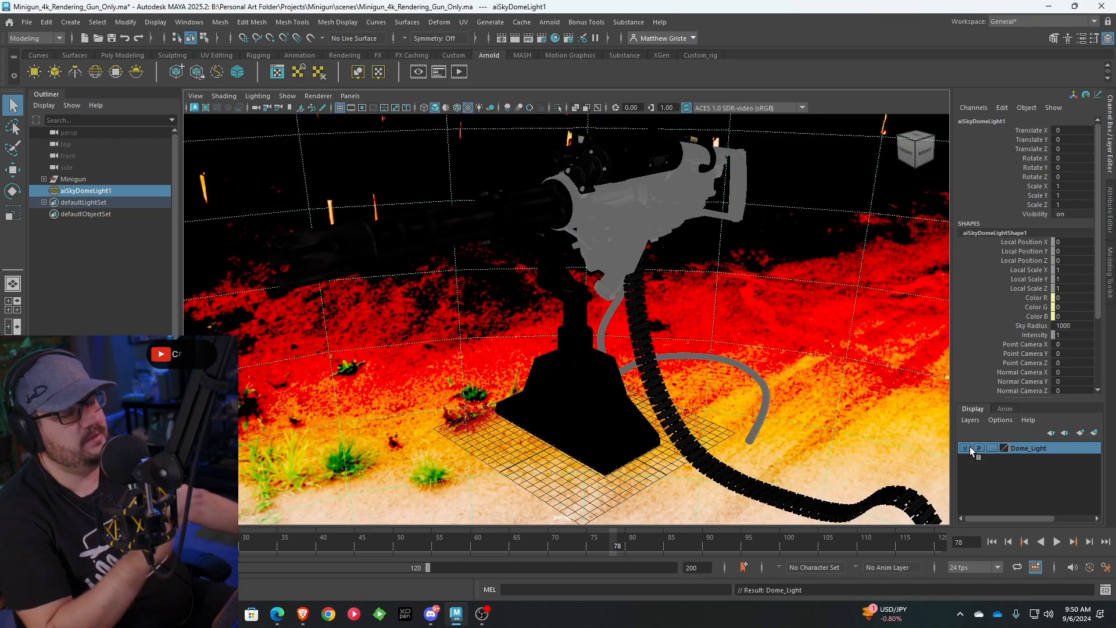
left_click(970, 447)
left_click(969, 446)
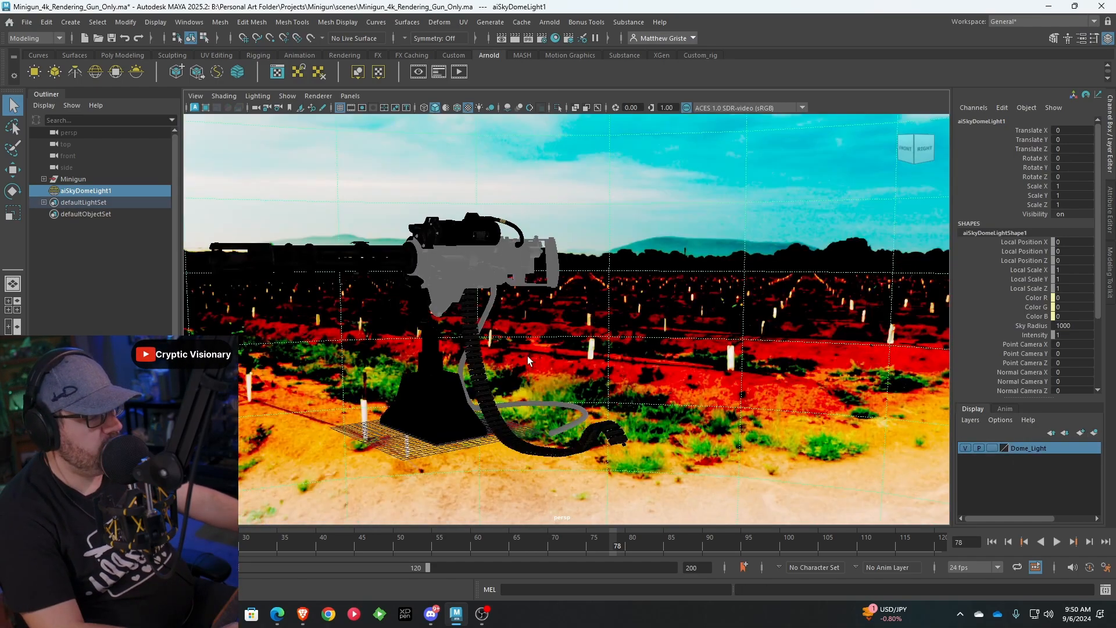
Switch the viewport renderer to Arnold to preview the minigun lit by the HDRI
middle_click_drag(528, 356, 630, 375, "alt")
left_click_drag(630, 375, 643, 376, "alt")
scroll(630, 367, "up", 3)
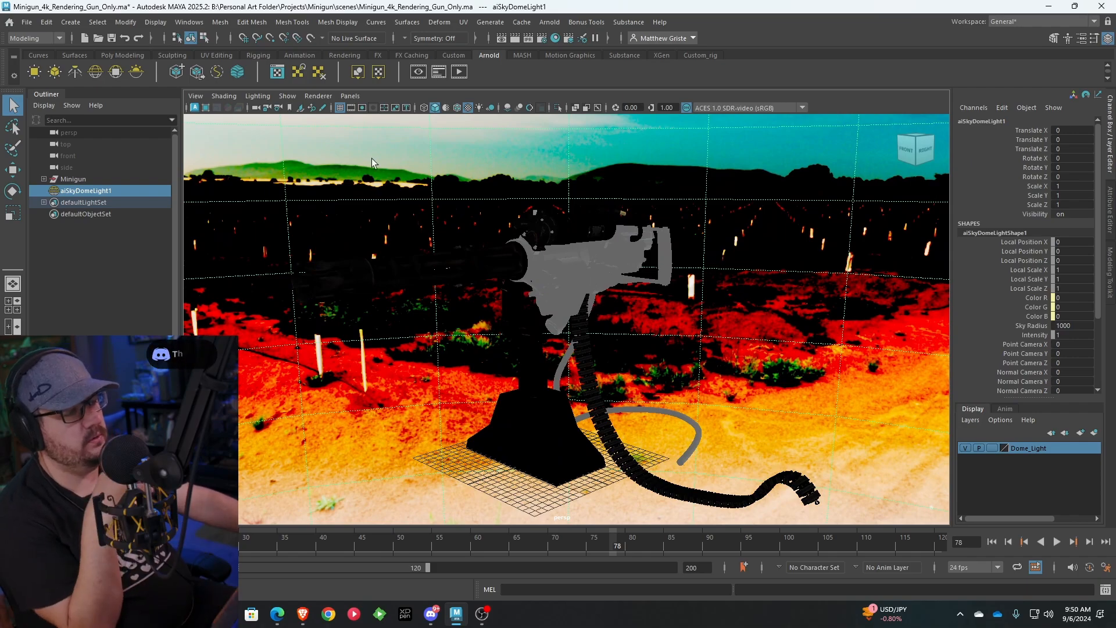
left_click(319, 97)
left_click(333, 128)
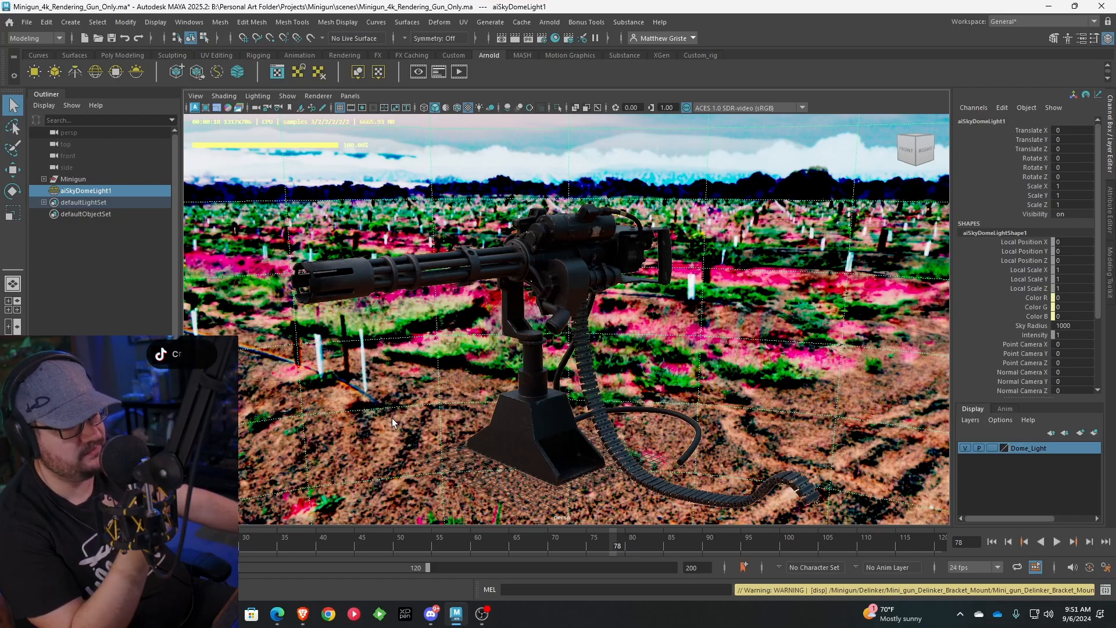
Lower the sky dome light's Camera visibility to its minimum to hide the HDRI background in the render
left_click(1079, 39)
scroll(946, 260, "down", 3)
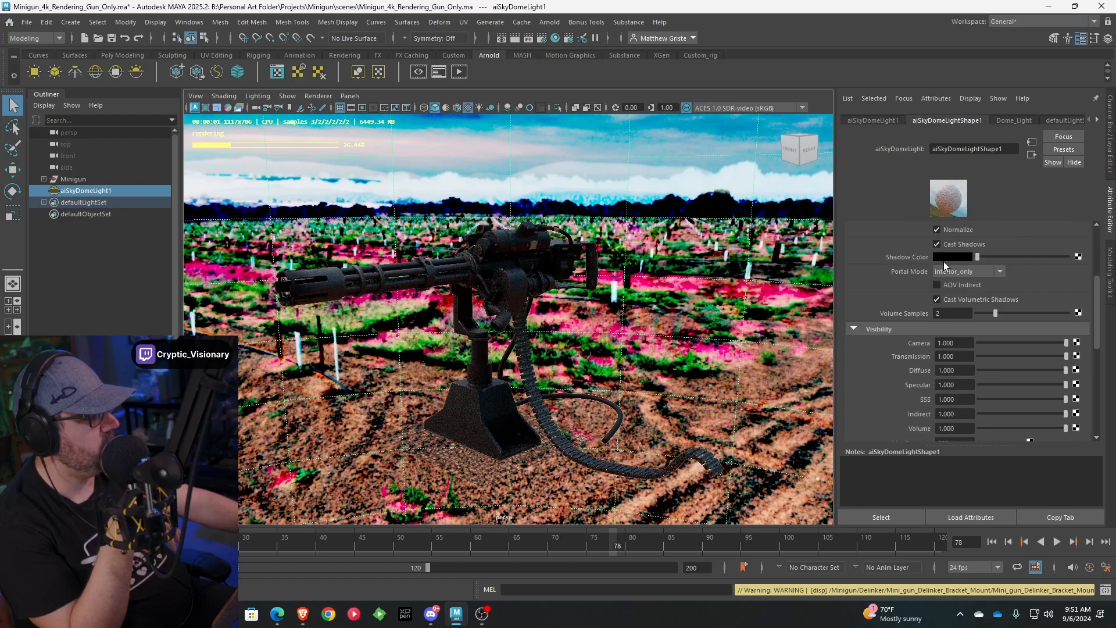
scroll(944, 262, "down", 2)
left_click_drag(1065, 308, 979, 309)
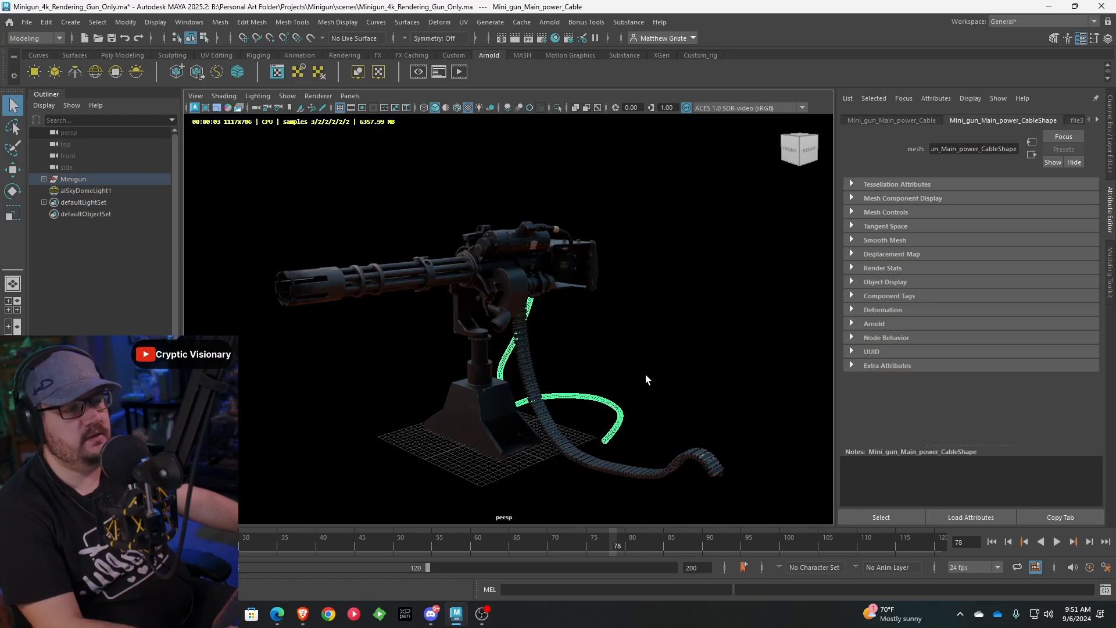
Inspect the Arnold-rendered minigun up close and return the viewport renderer to Viewport 2.0
middle_click_drag(437, 318, 471, 317, "alt")
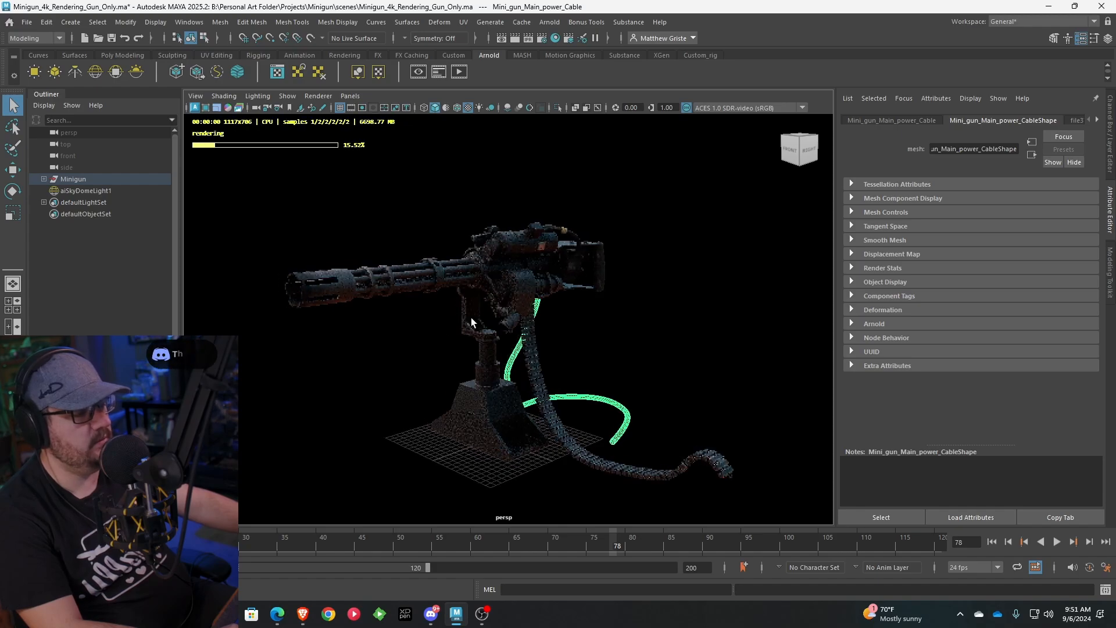
scroll(472, 317, "up", 3)
left_click_drag(472, 317, 649, 308, "alt")
scroll(611, 316, "up", 3)
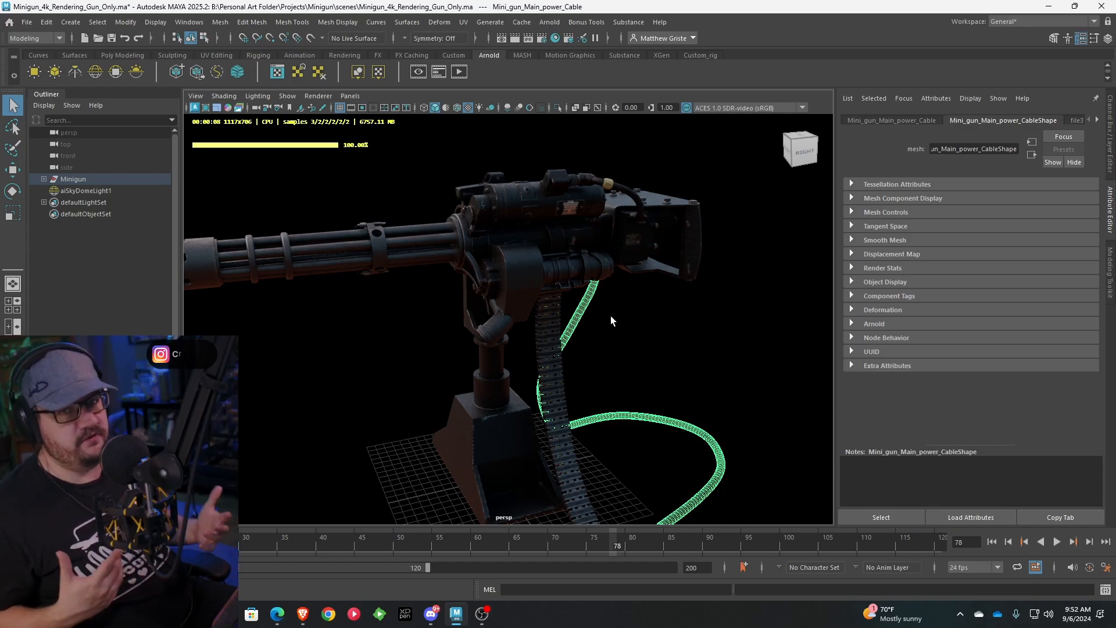
left_click(318, 95)
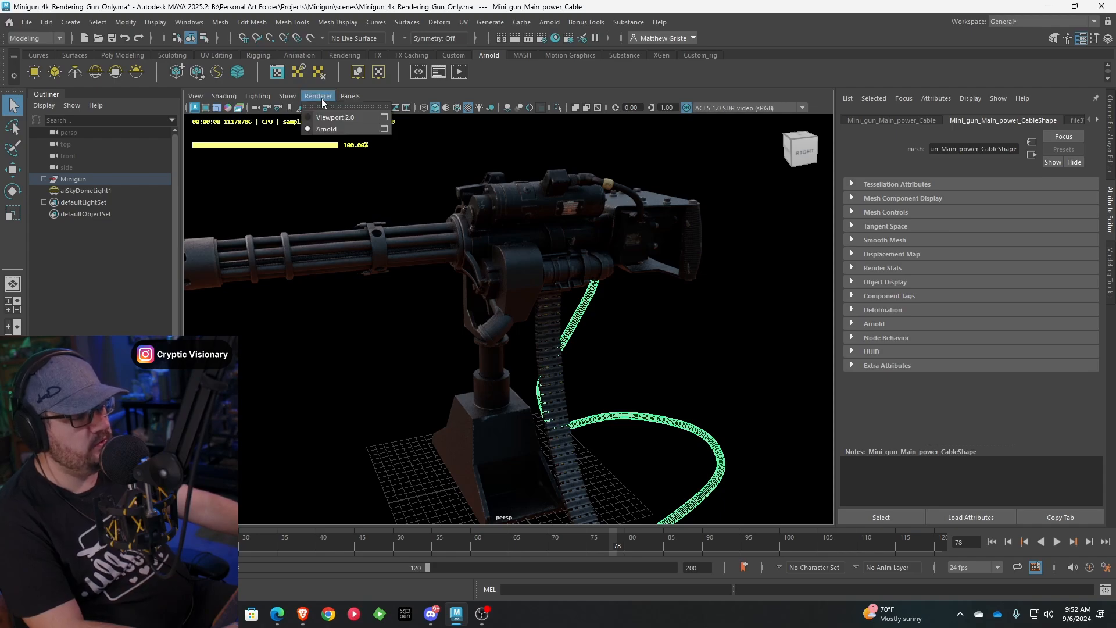
left_click(334, 114)
Hide the Dome_Light display layer and deselect the power cable
key("ctrl+a")
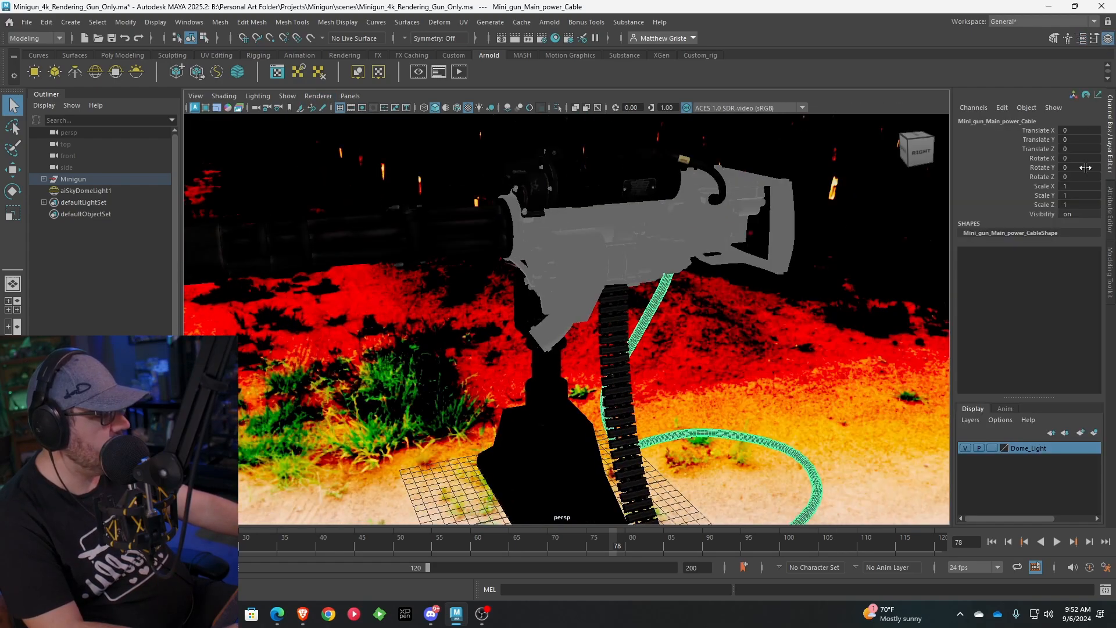
left_click(965, 447)
scroll(695, 368, "down", 3)
left_click(694, 368)
left_click_drag(694, 368, 649, 325, "alt")
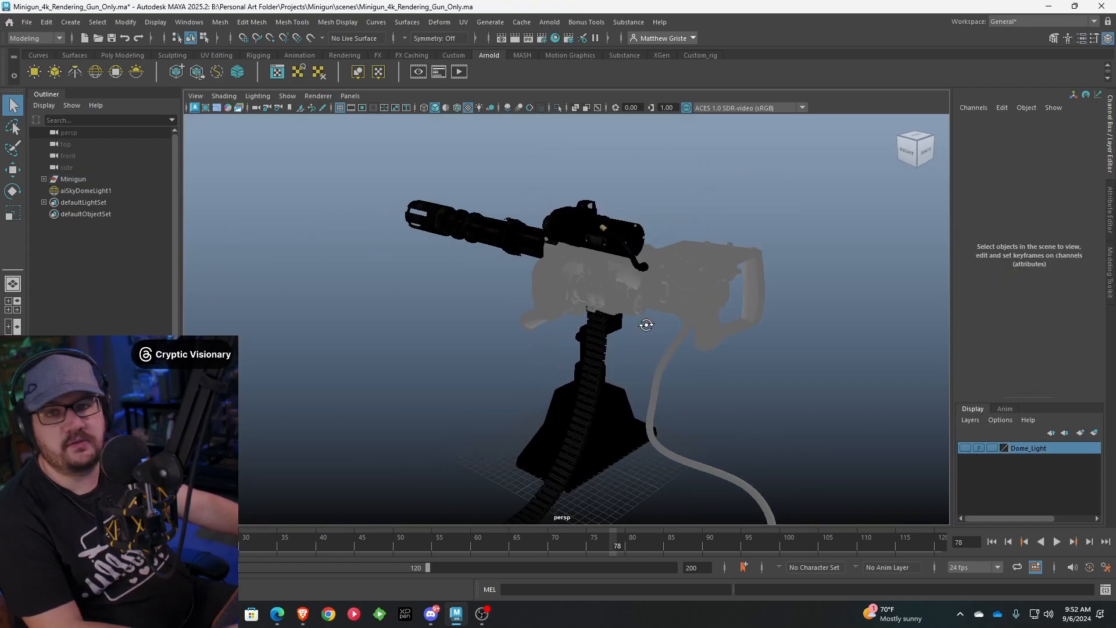
Create a new camera in the minigun scene
scroll(647, 325, "down", 3)
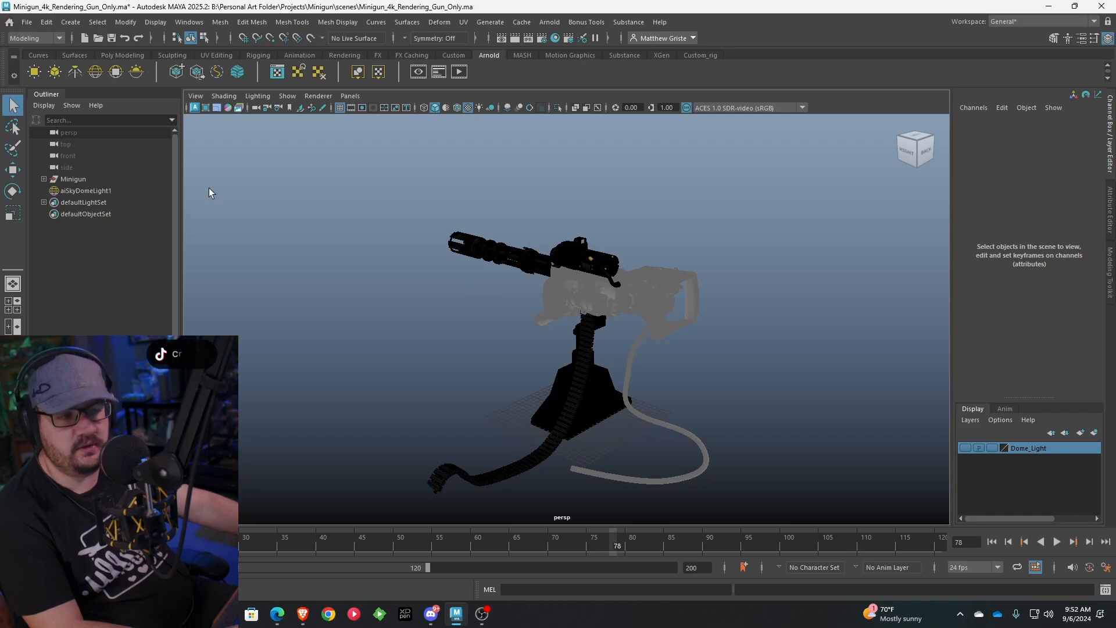
scroll(497, 301, "down", 2)
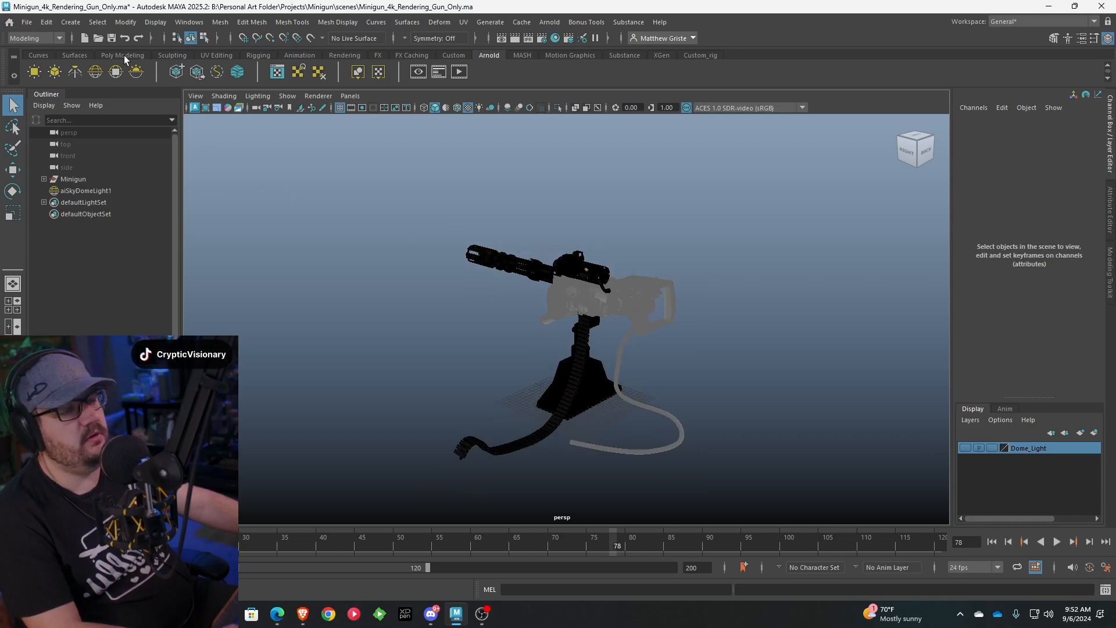
left_click(122, 55)
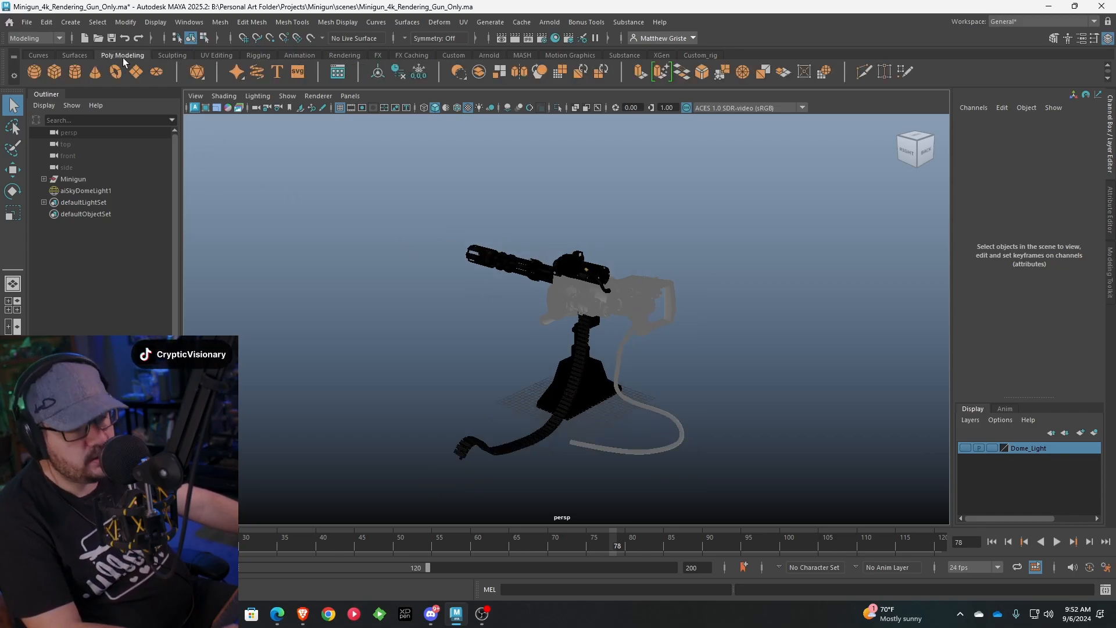
left_click(345, 55)
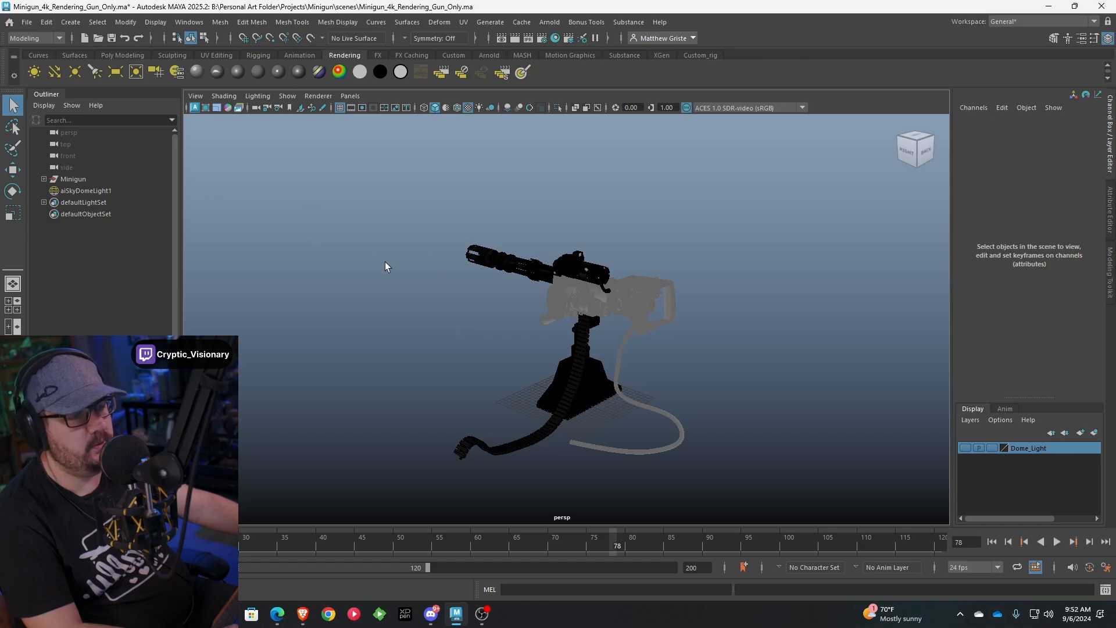
mouse_move(385, 266)
left_mouse_down("alt")
mouse_move(411, 274)
mouse_move(364, 267)
left_mouse_up("alt")
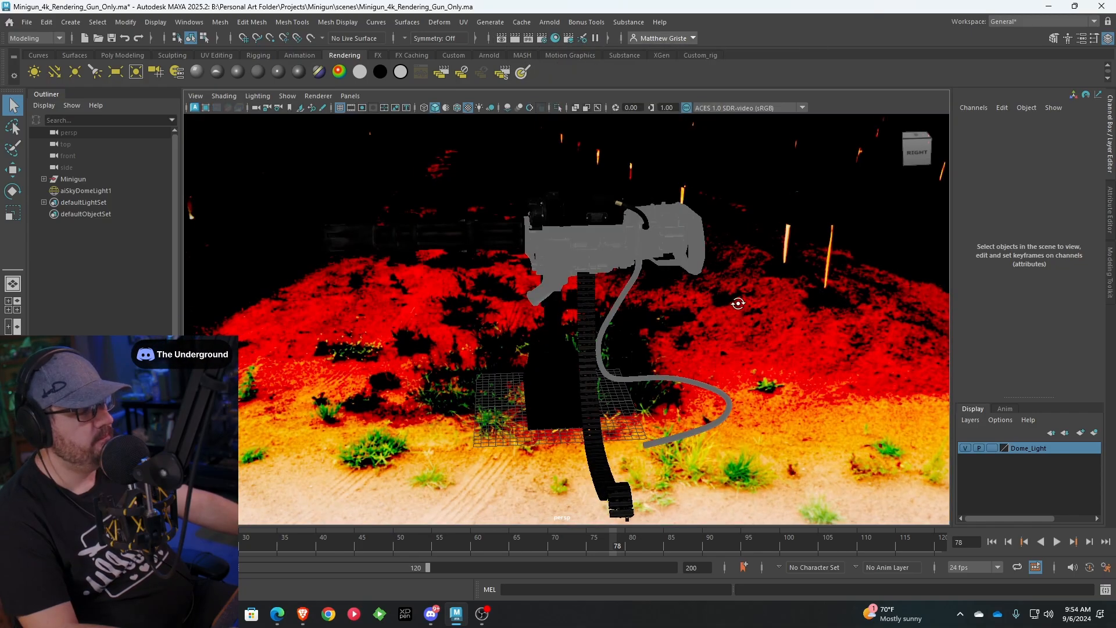
left_click_drag(737, 302, 654, 306, "alt")
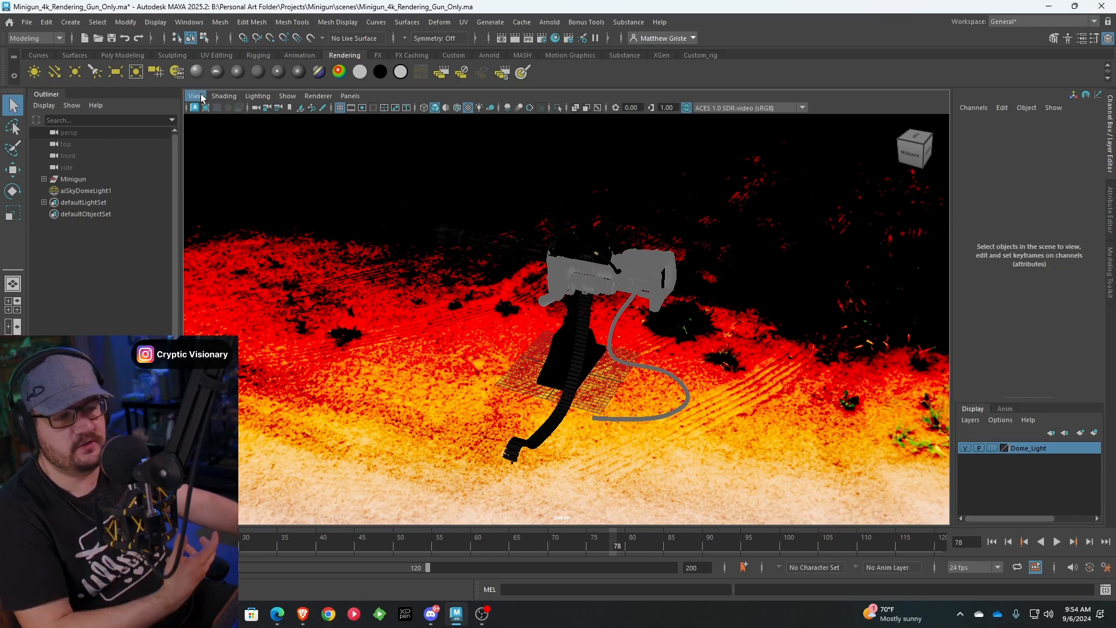
scroll(558, 278, "down", 2)
left_click_drag(558, 277, 550, 271, "alt")
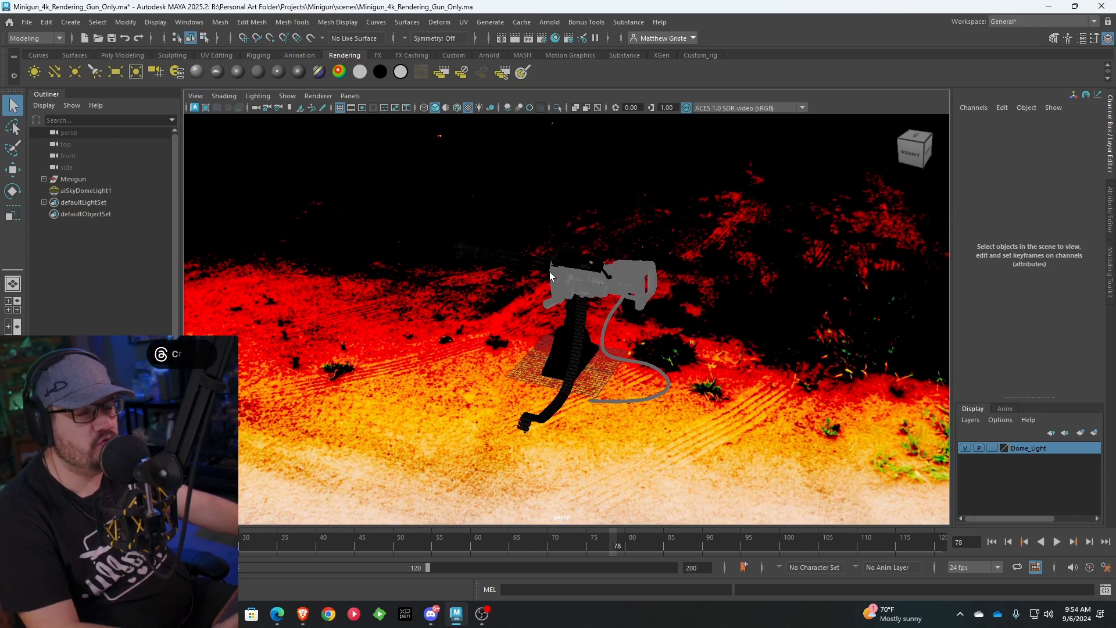
left_click(155, 74)
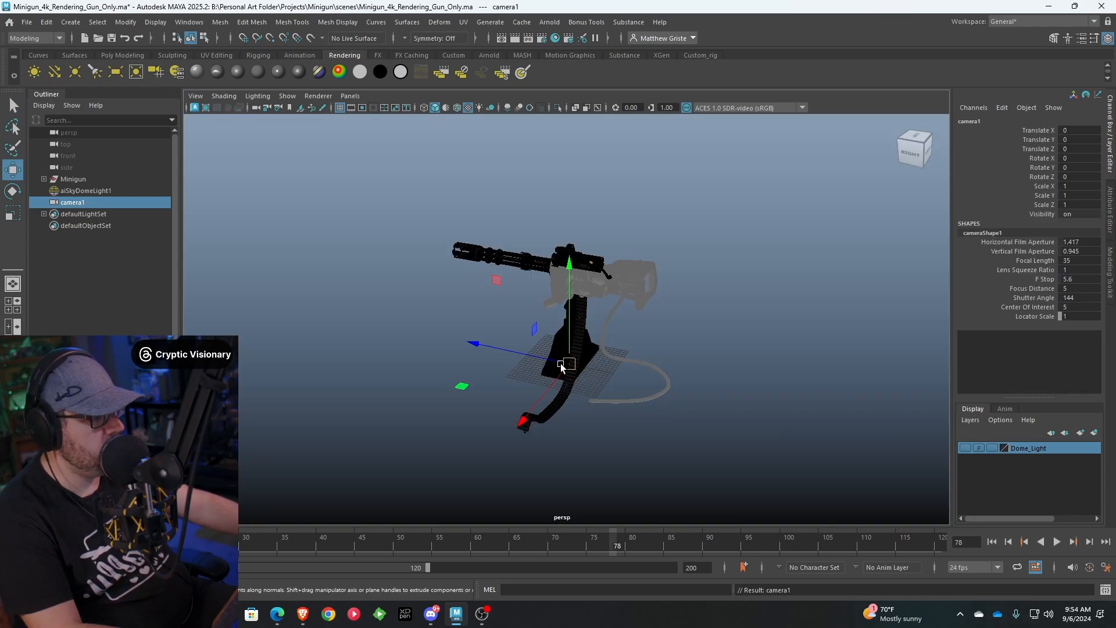
Move camera1 to about X 26, Y 24 near the minigun and look through it in the viewport
left_click_drag(561, 369, 512, 351)
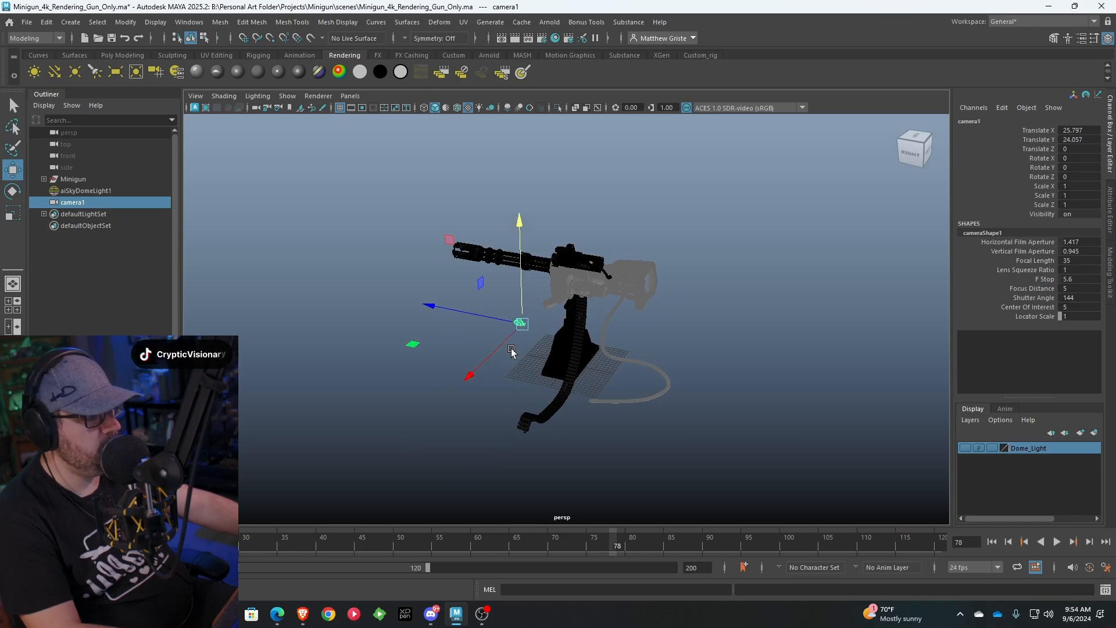
left_click(355, 96)
mouse_move(390, 107)
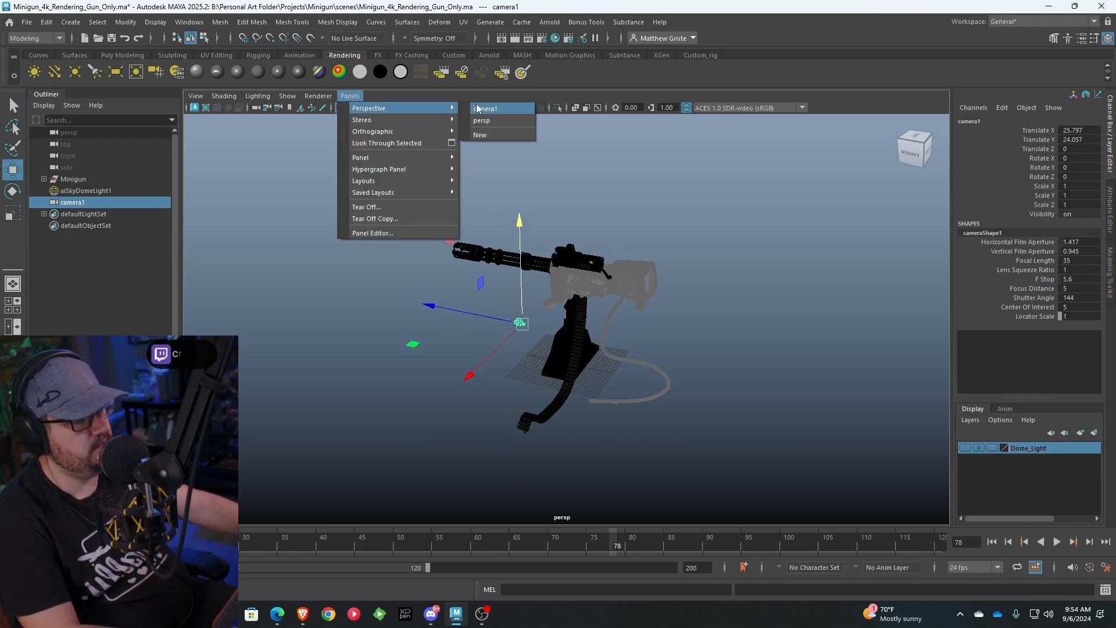
left_click(494, 109)
Frame the whole minigun from its side through camera1, placing the camera at about X 101, Y 34, Z 29
right_click_drag(599, 248, 498, 278, "alt")
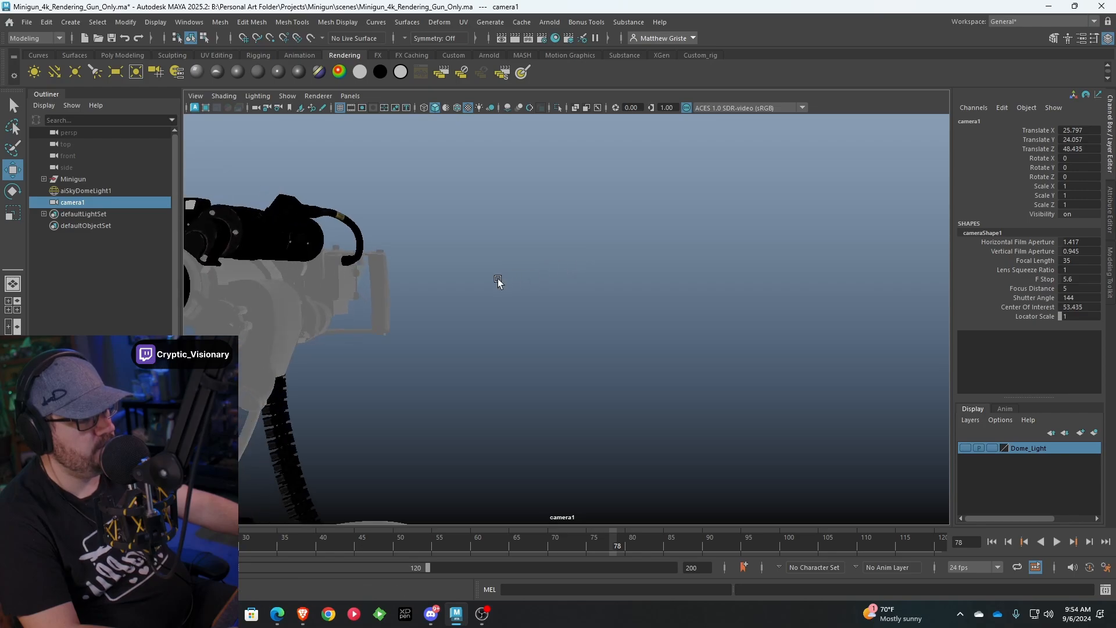
left_click_drag(497, 278, 416, 291, "alt")
middle_click_drag(460, 288, 556, 278, "alt")
left_click_drag(629, 281, 528, 236, "alt")
middle_click_drag(527, 235, 554, 238, "alt")
right_click_drag(554, 238, 559, 241, "alt")
left_click_drag(560, 240, 573, 246, "alt")
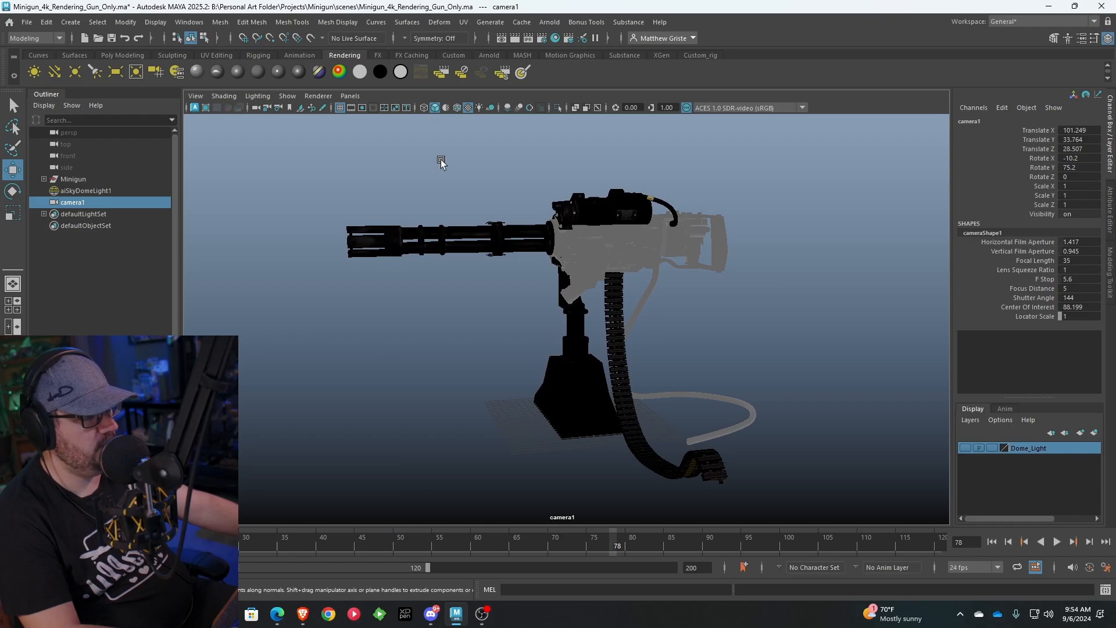
Show camera1's resolution gate and bring the camera closer, to about X 83, Y 28, Z 21, so the minigun fills the frame
left_click(362, 108)
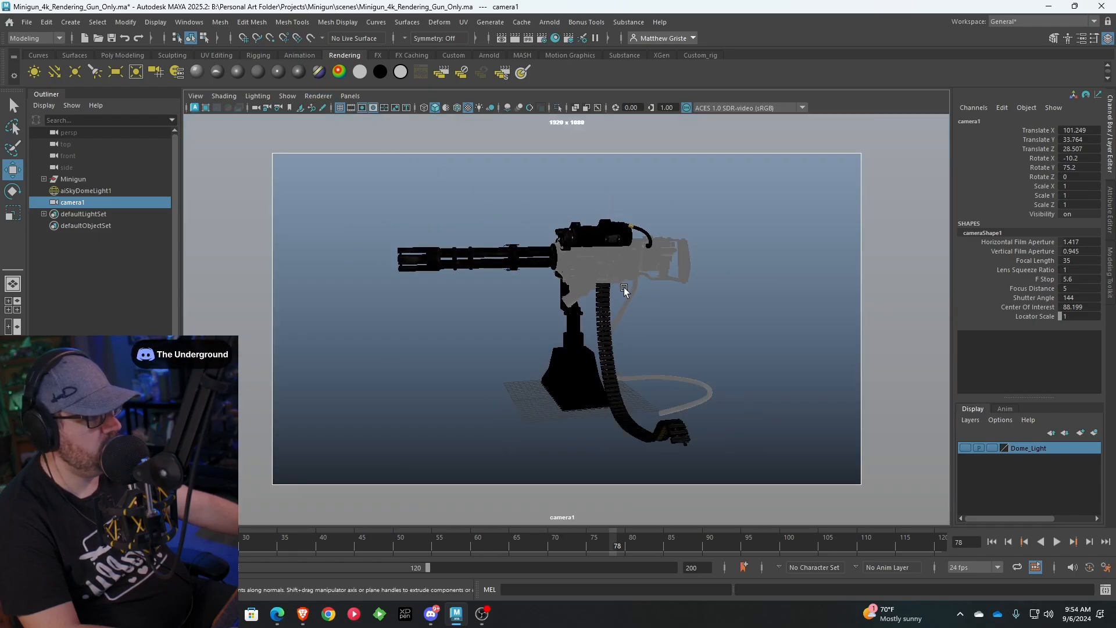
scroll(622, 330, "up", 5)
scroll(606, 330, "up", 2)
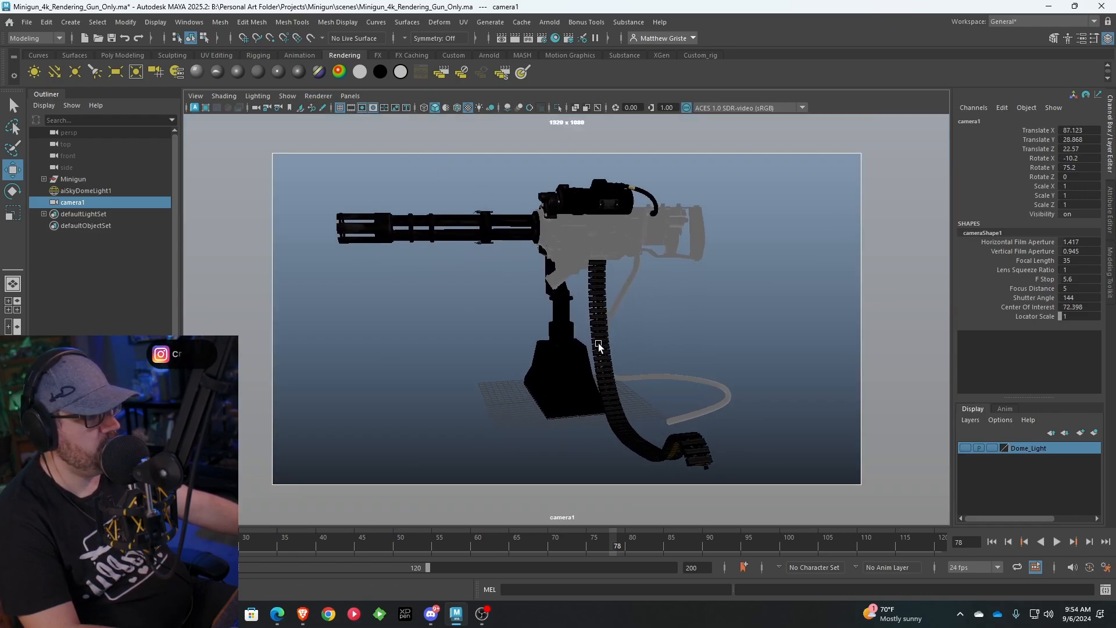
left_click(371, 111)
left_click(371, 111)
Return the viewport to the persp camera and deselect camera1
left_click(350, 96)
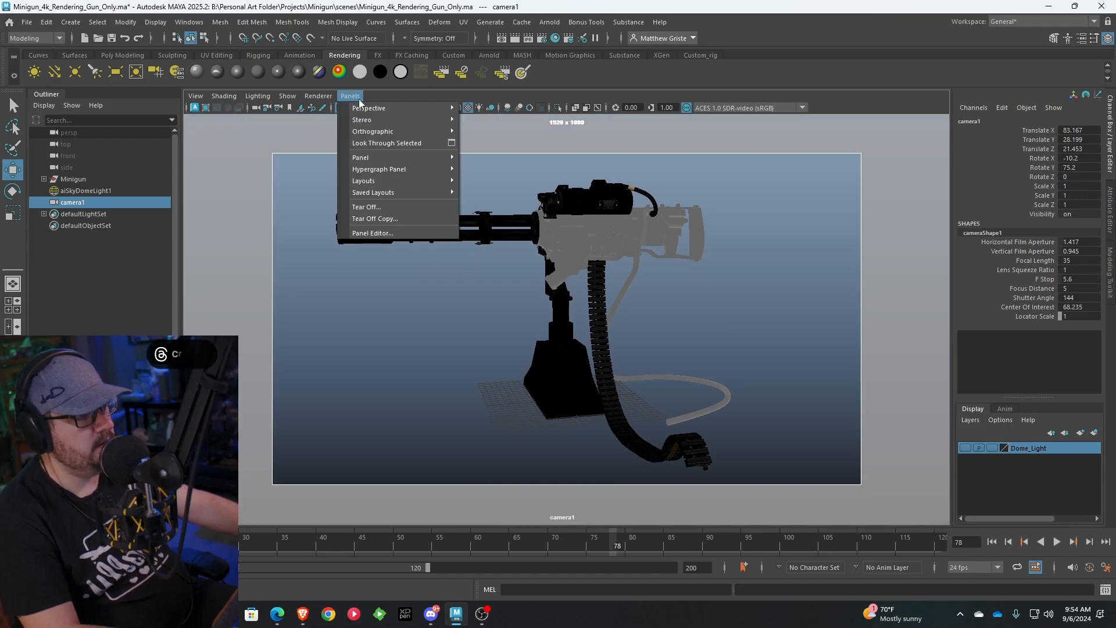
mouse_move(407, 105)
left_click(493, 117)
scroll(627, 229, "down", 2)
left_click_drag(628, 228, 558, 258, "alt")
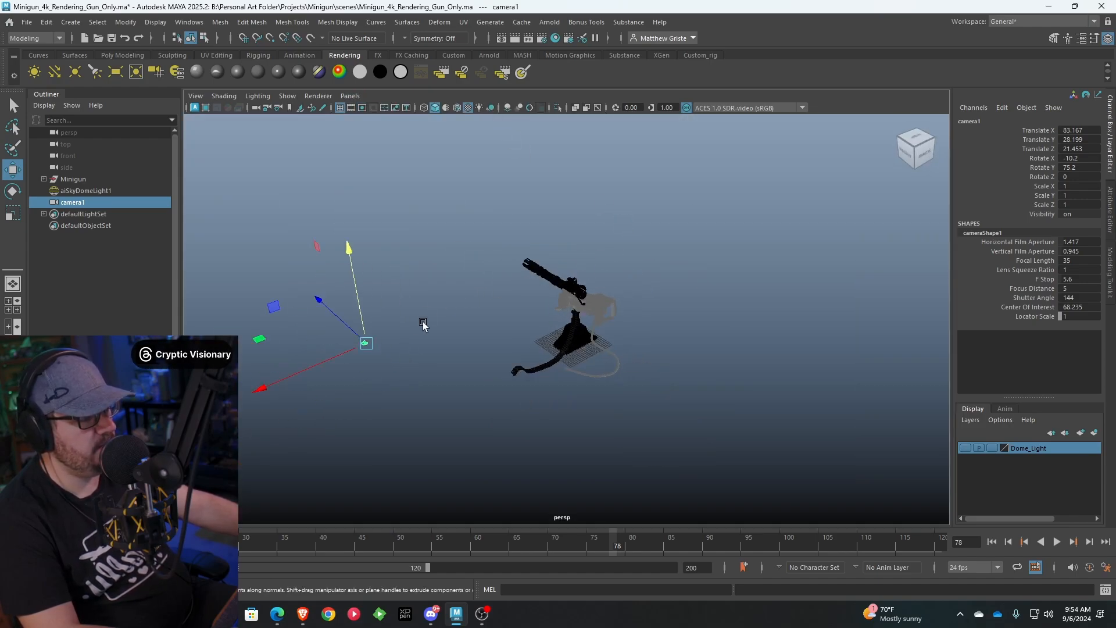
left_click(342, 368)
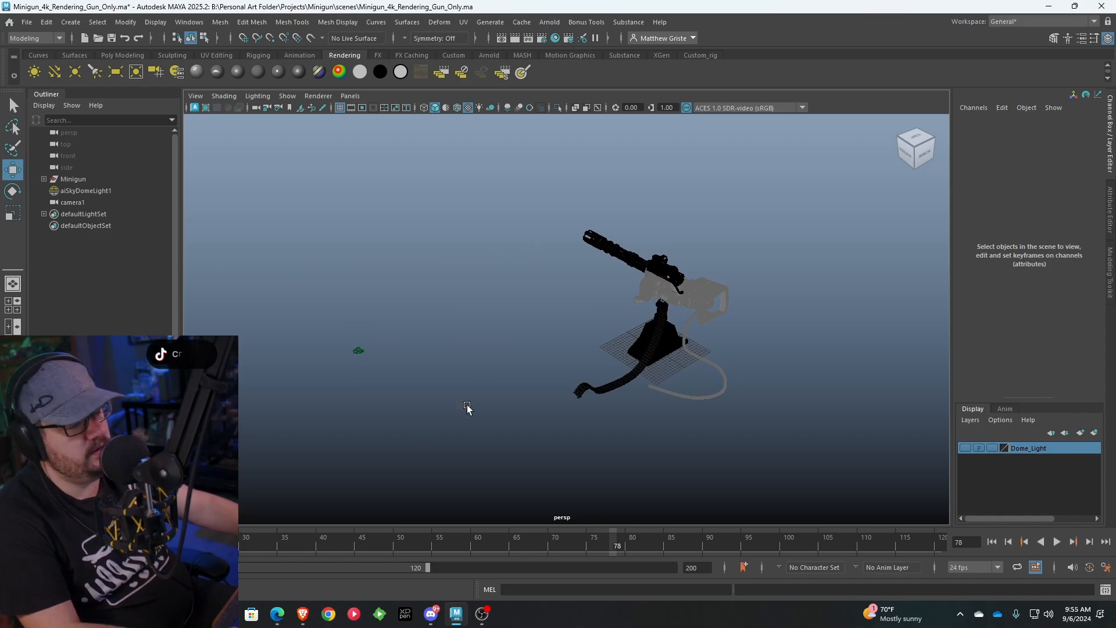
left_click_drag(446, 375, 466, 360, "alt")
Render the minigun from cameraShape1 in Arnold RenderView and store a snapshot of the render
key("alt+Tab")
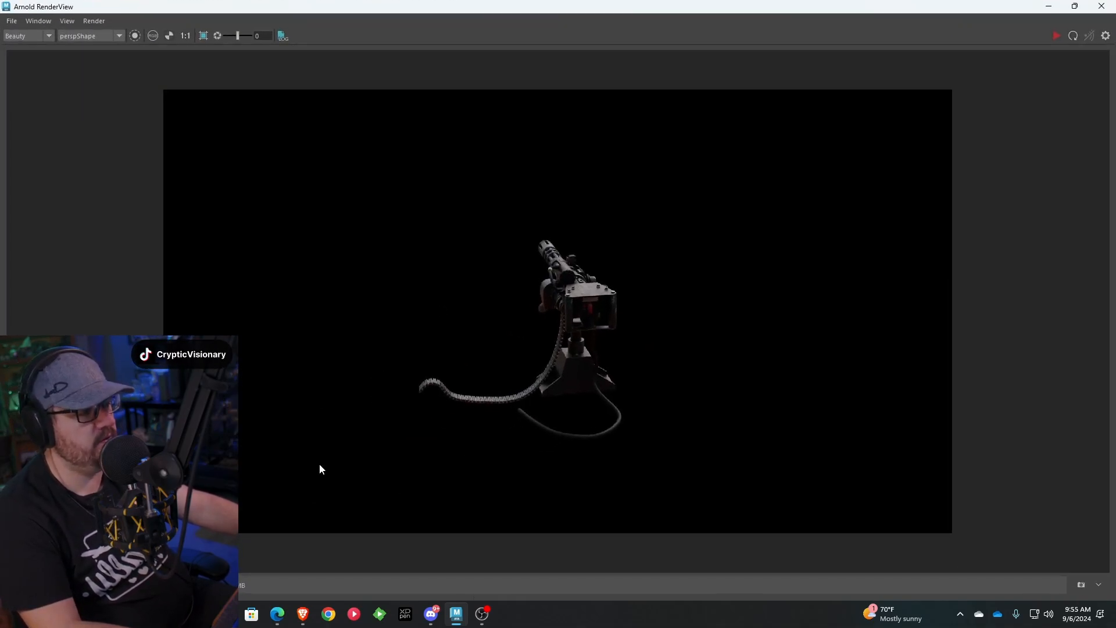
left_click(101, 36)
left_click(102, 54)
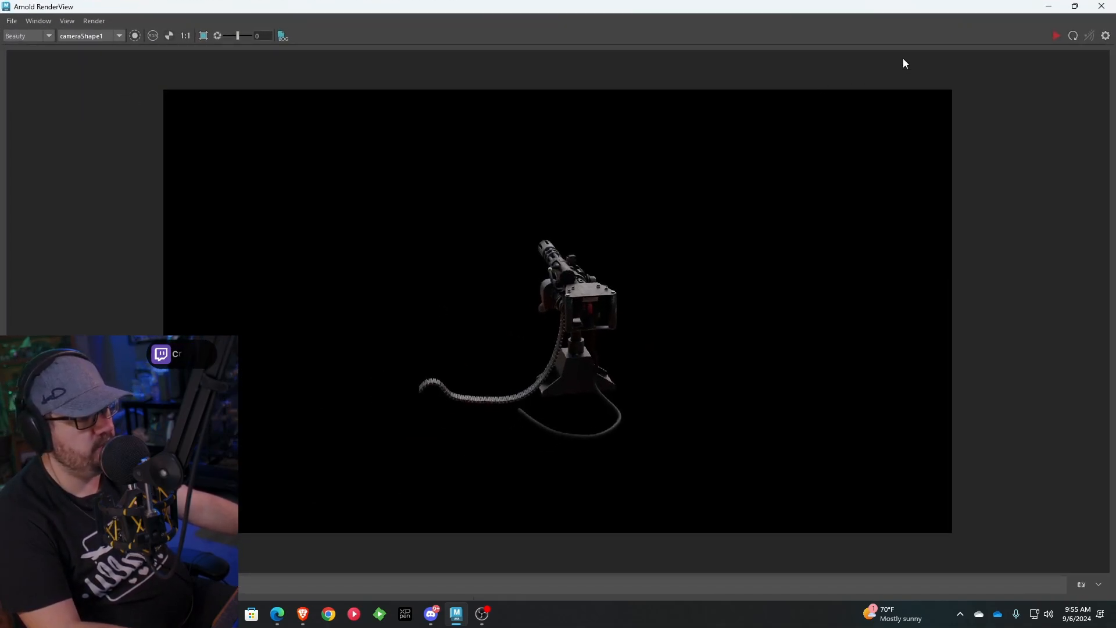
left_click(1073, 36)
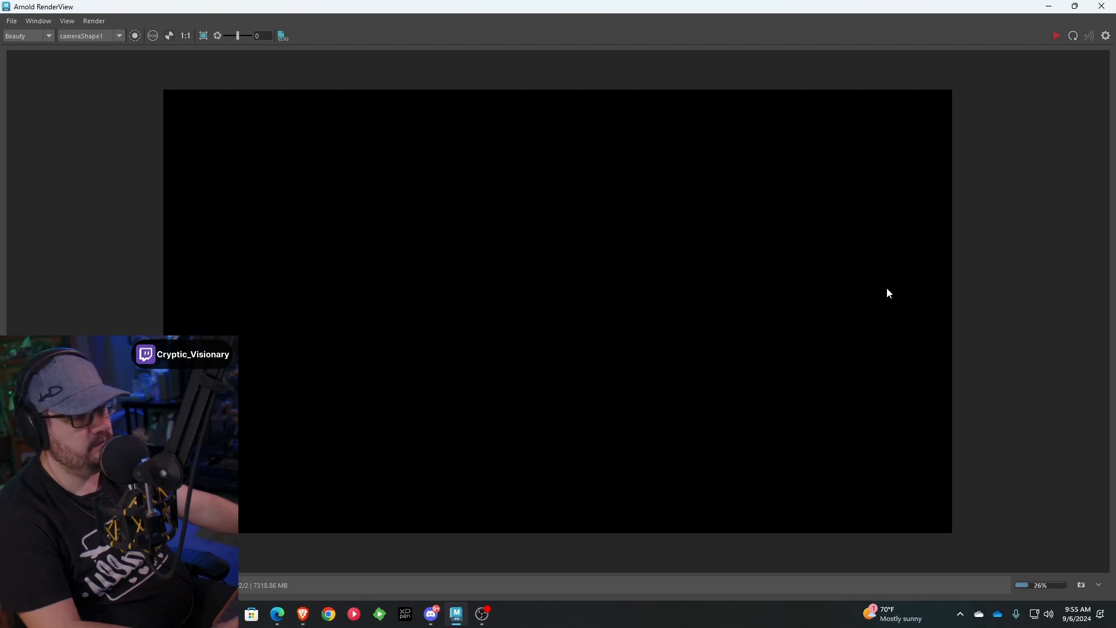
left_click(1082, 586)
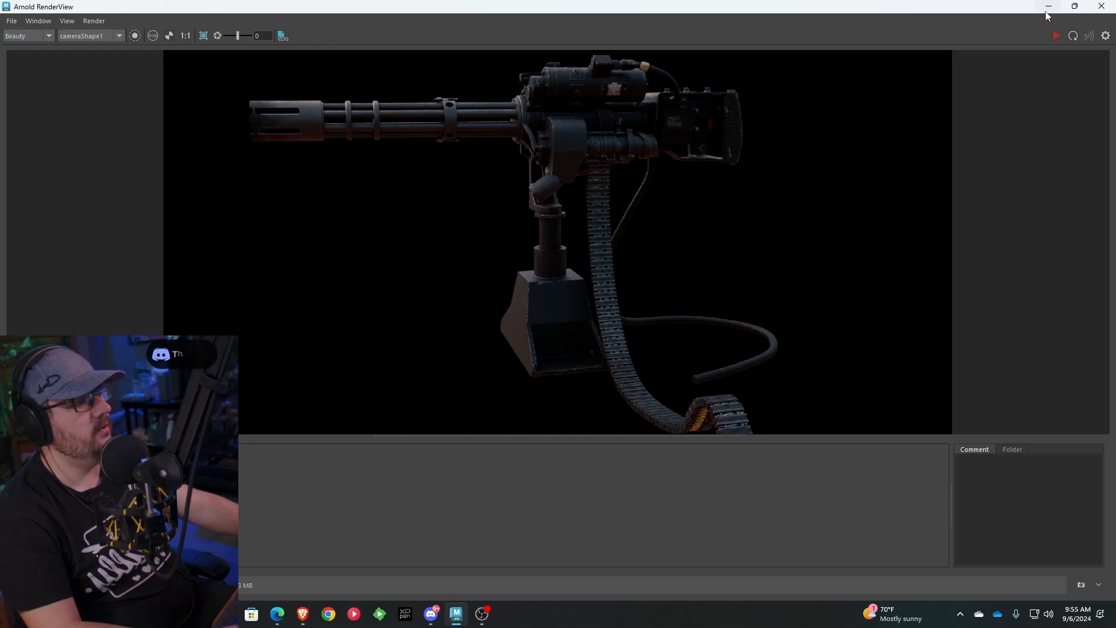
left_click(1046, 8)
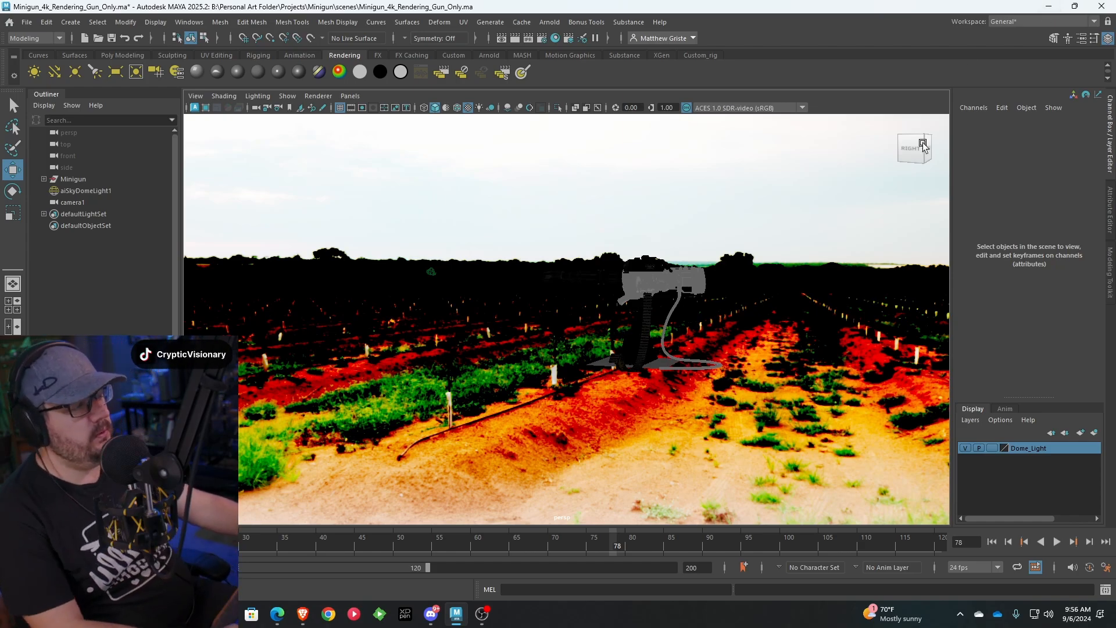
Hide the Dome_Light layer and add a directional light raised to about Y 48 above the minigun
left_click_drag(715, 247, 691, 275, "alt")
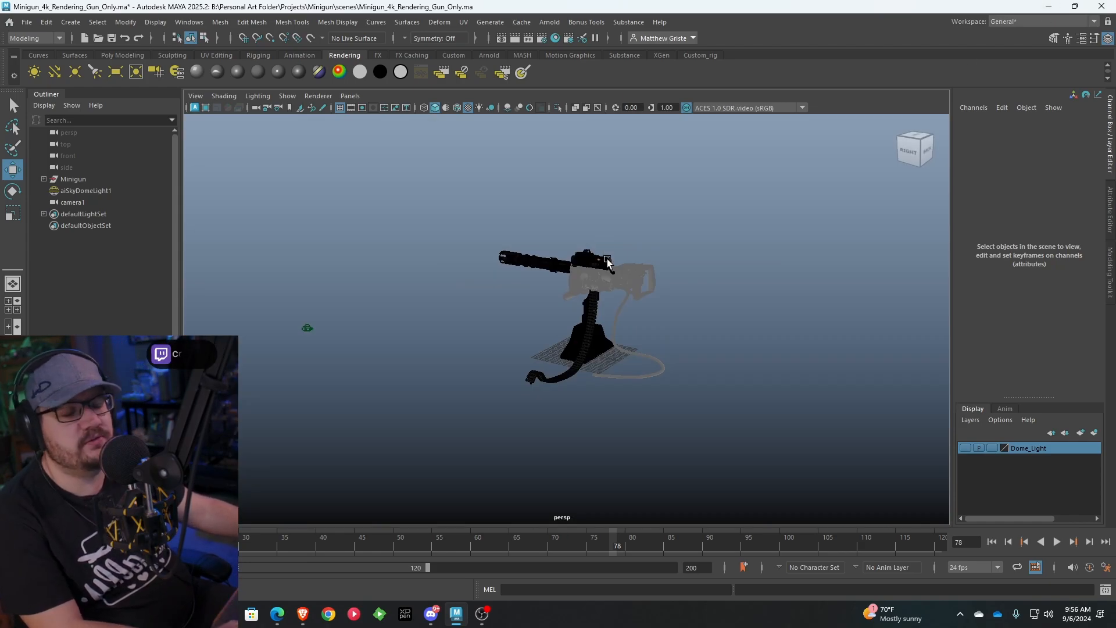
left_click_drag(610, 242, 542, 274, "alt")
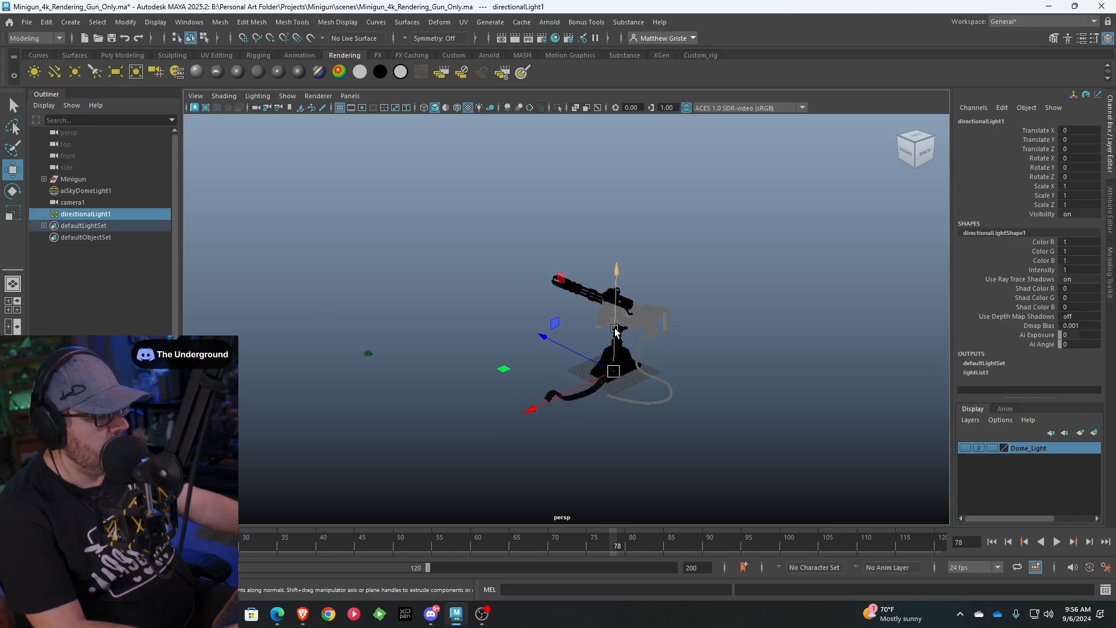
left_click_drag(619, 323, 618, 199)
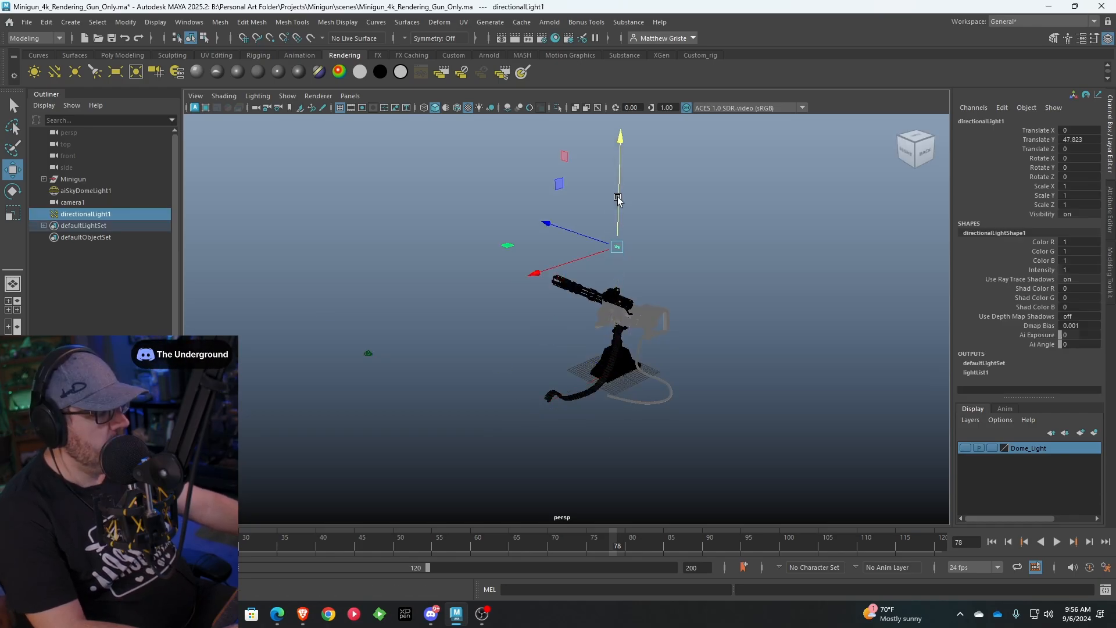
Move the directional light to about X 65, angle it toward the minigun and scale its icon to about 21
left_click_drag(602, 250, 503, 375)
key("e")
key("r")
scroll(542, 300, "down", 3)
key("e")
key("w")
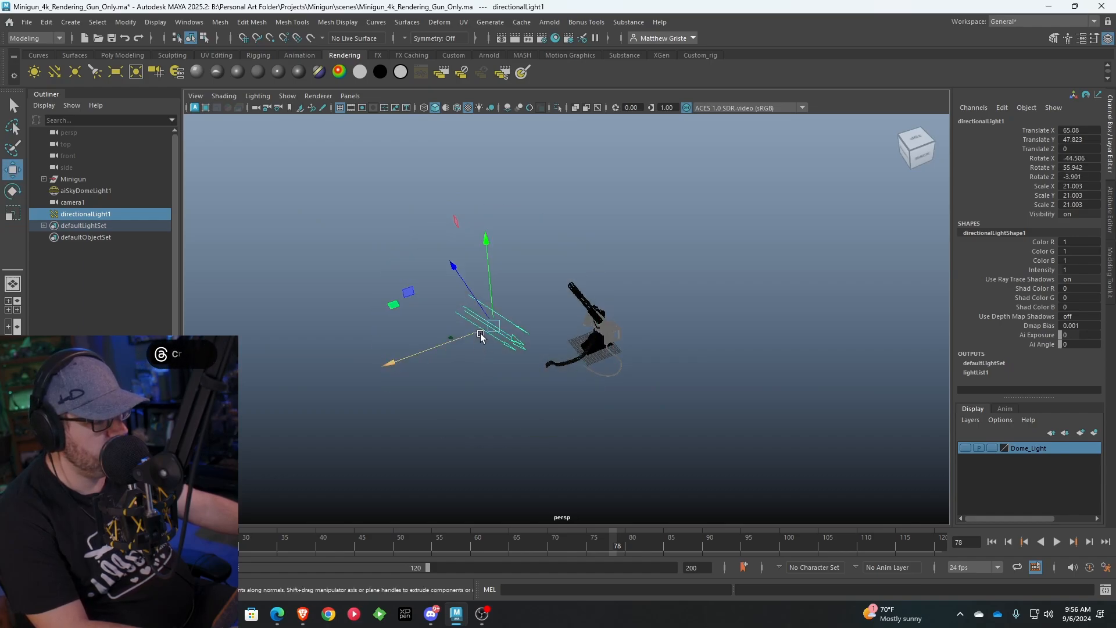
Reposition the directional light to about X 120, Y 190, Z 80 and aim its target at the minigun
left_click_drag(480, 333, 308, 135)
left_click_drag(512, 244, 471, 262, "alt")
key("t")
left_click_drag(389, 227, 620, 385)
left_click_drag(404, 205, 444, 233, "alt")
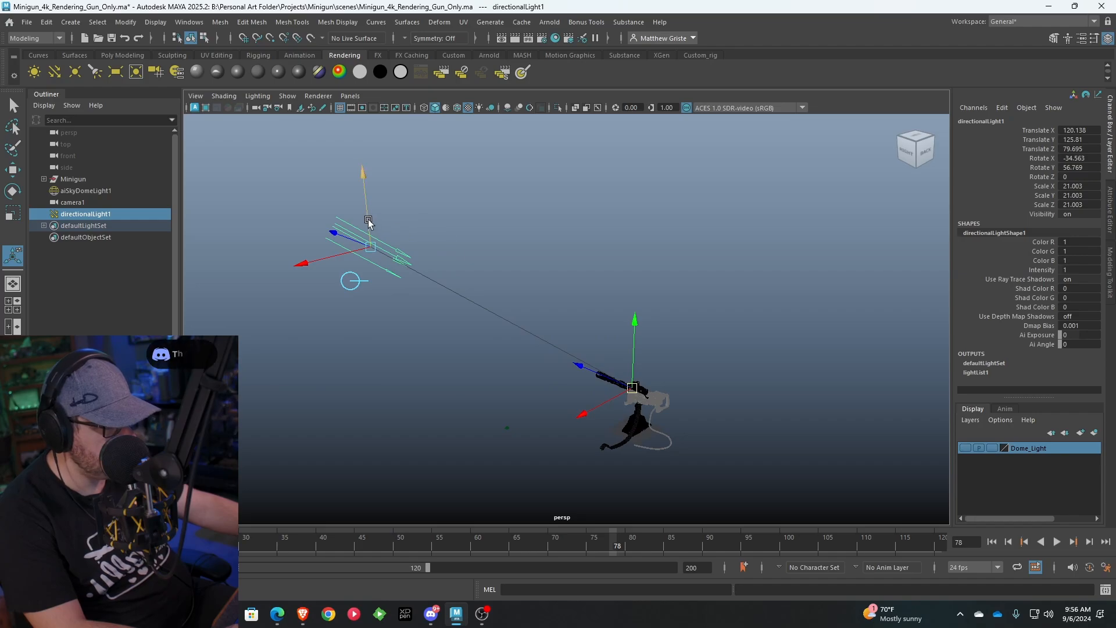
left_click_drag(369, 224, 406, 144)
middle_click_drag(406, 145, 534, 247, "alt")
left_click_drag(534, 248, 501, 243, "alt")
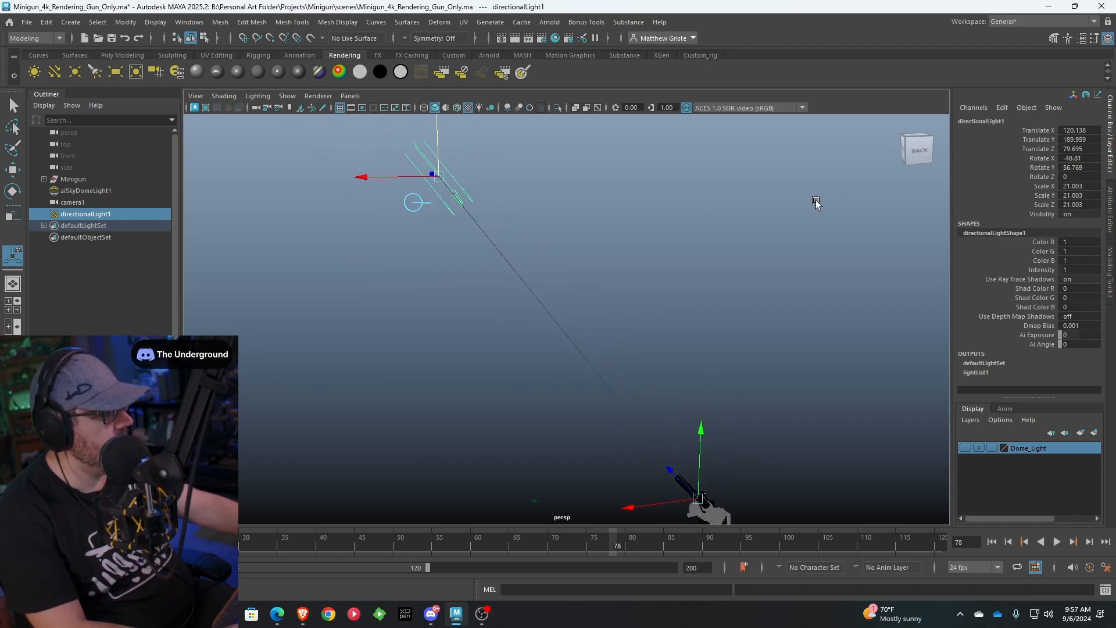
Enable color temperature in the directional light's Arnold attributes and set the temperature to 5900
left_click(1082, 38)
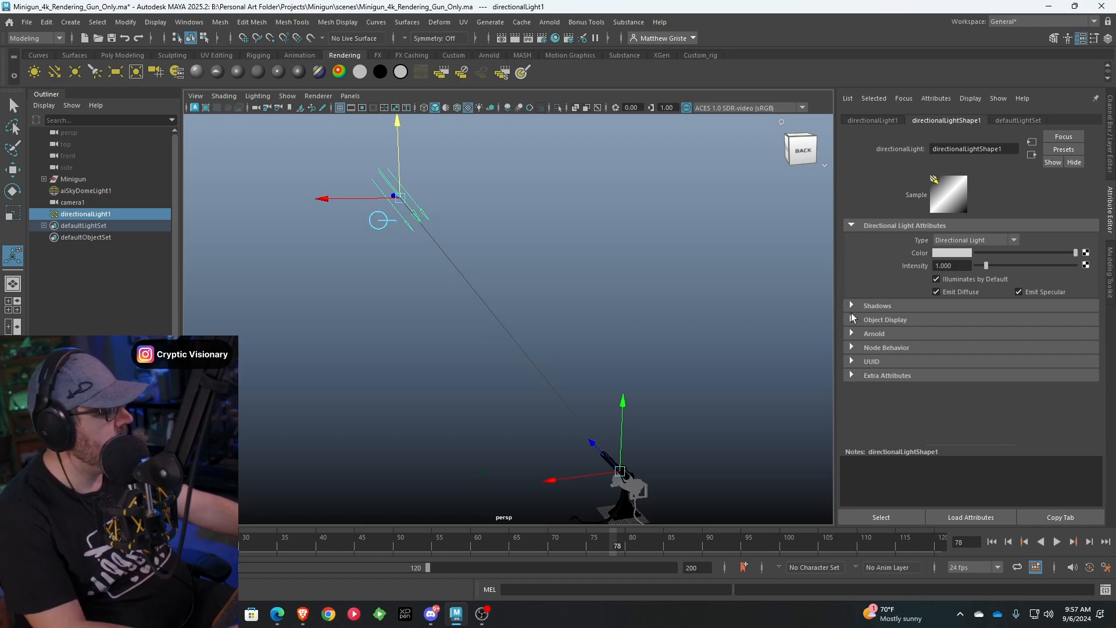
left_click(853, 336)
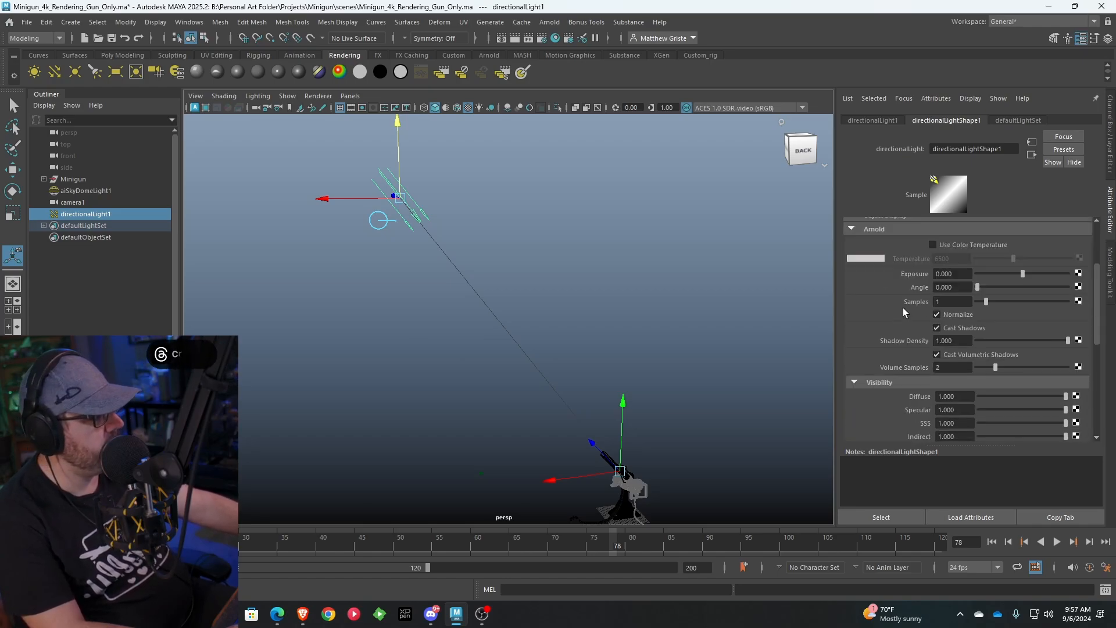
left_click(958, 242)
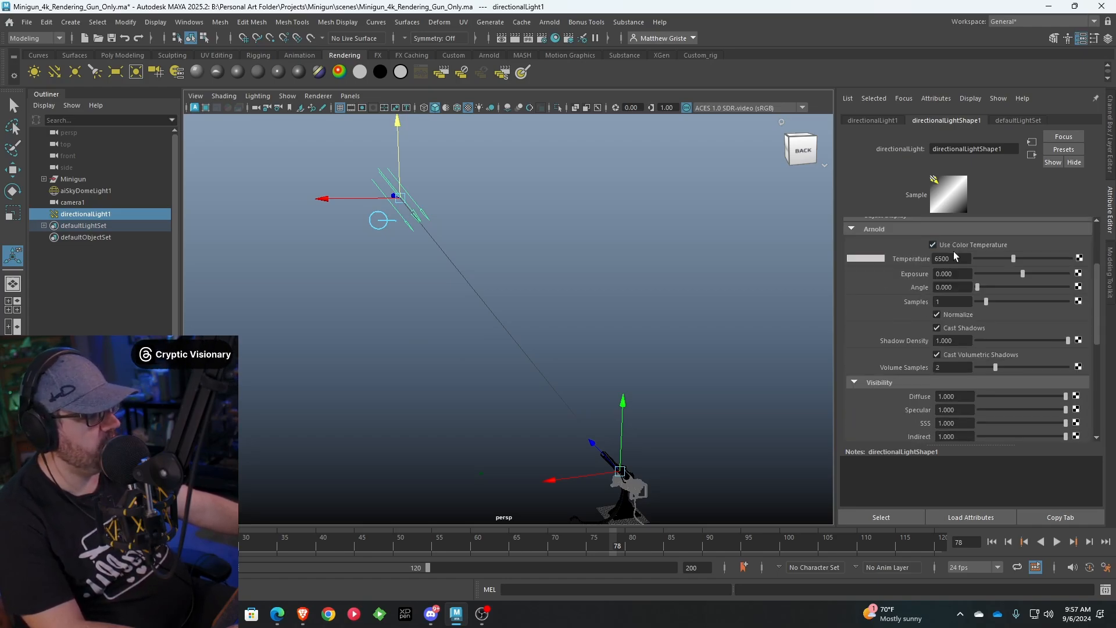
left_click(957, 258)
double_click(954, 255)
type("5900")
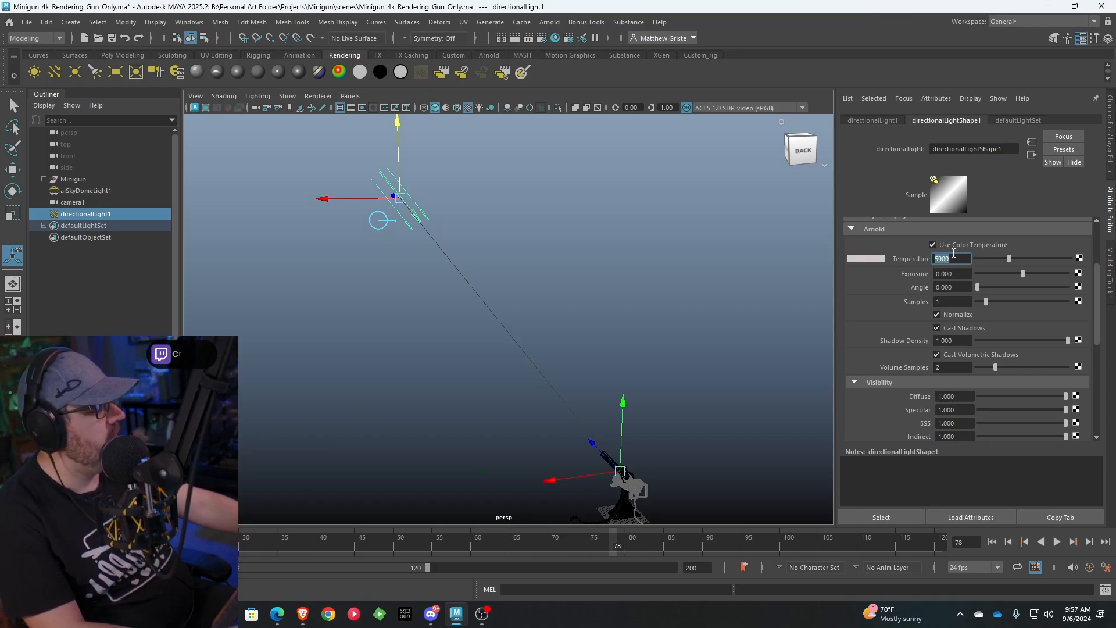
Set the directional light's exposure to 10 and render the minigun again
left_click(956, 274)
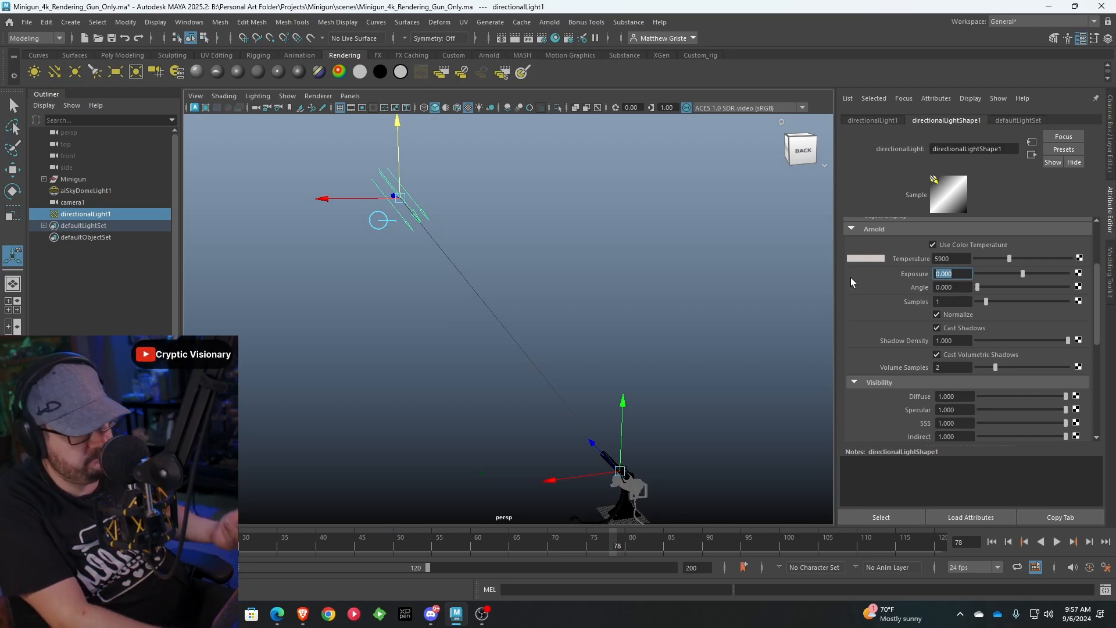
type("10")
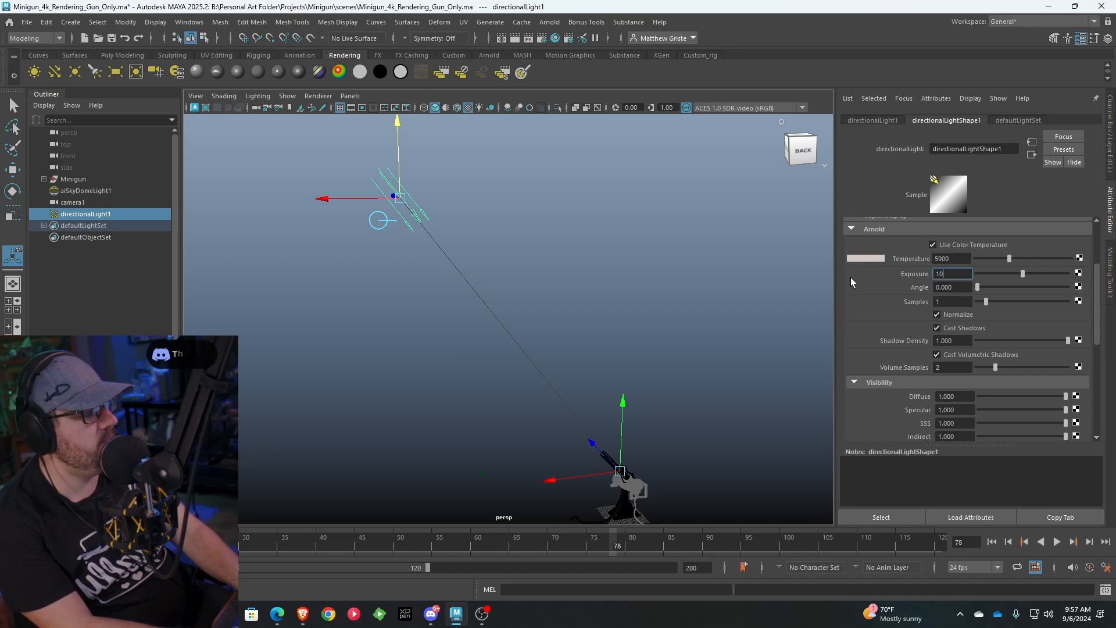
key("Return")
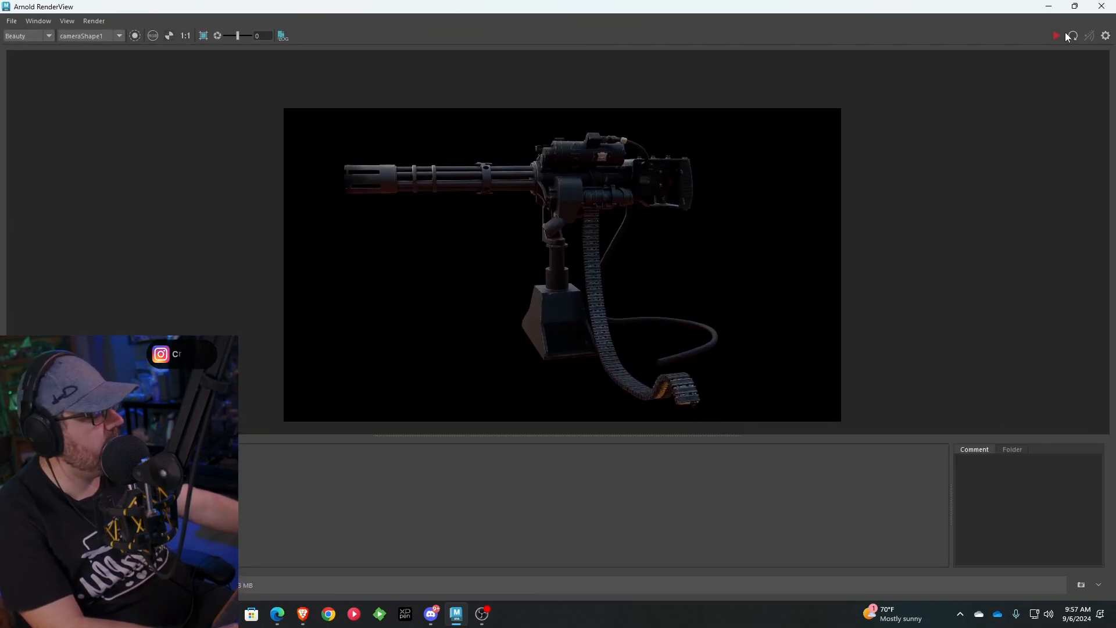
left_click(1073, 36)
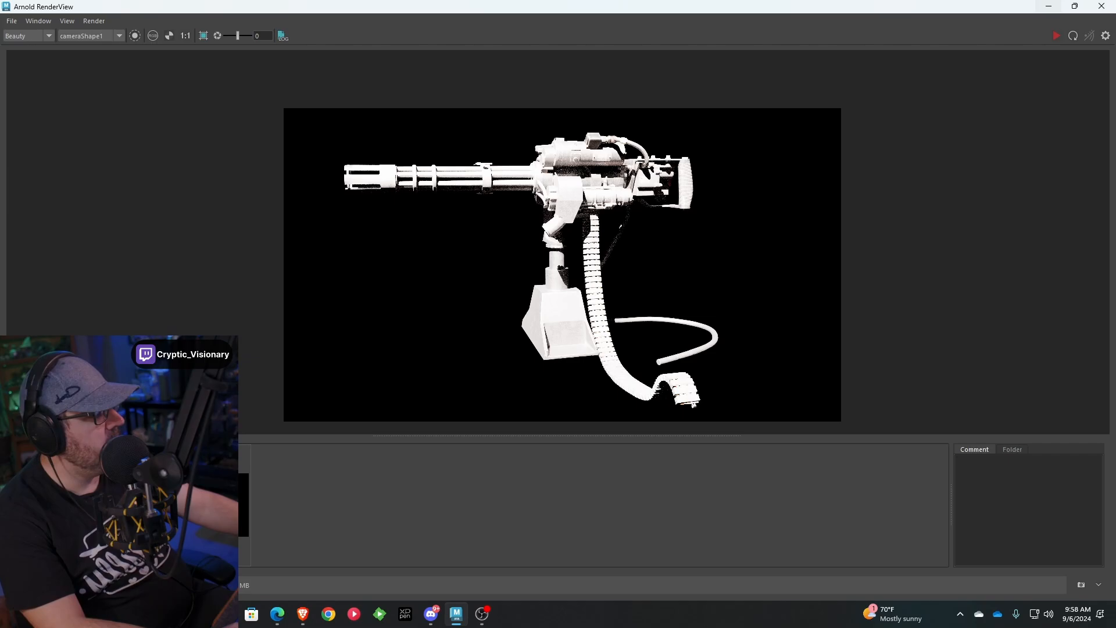
left_click(1051, 8)
Set the directional light's exposure to 2 and update the minigun render in Arnold RenderView
double_click(961, 274)
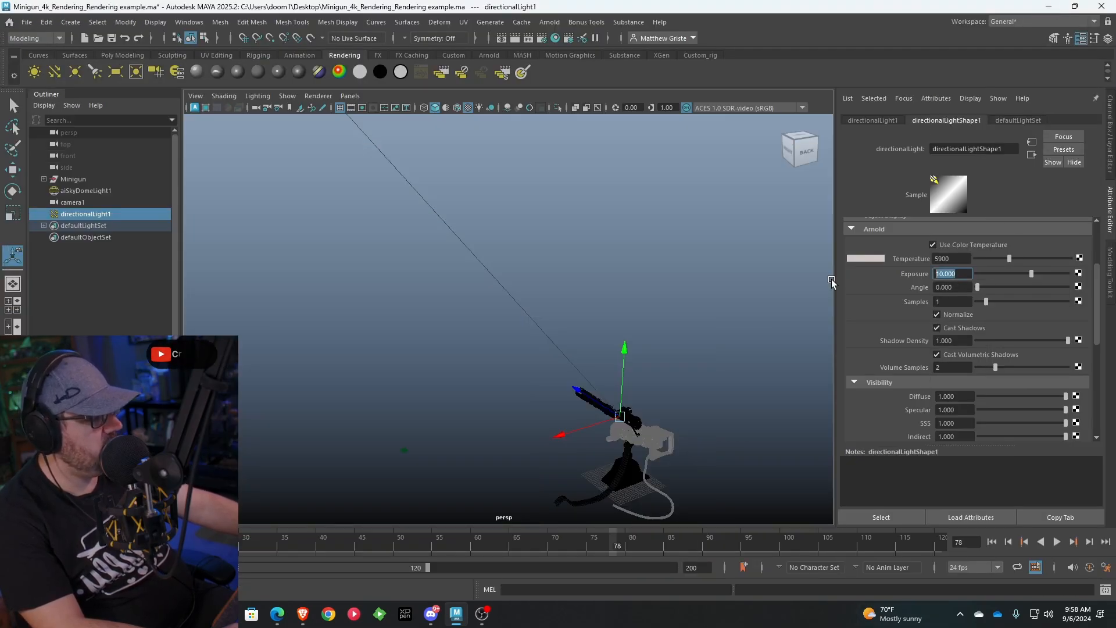
type("2")
key("Return")
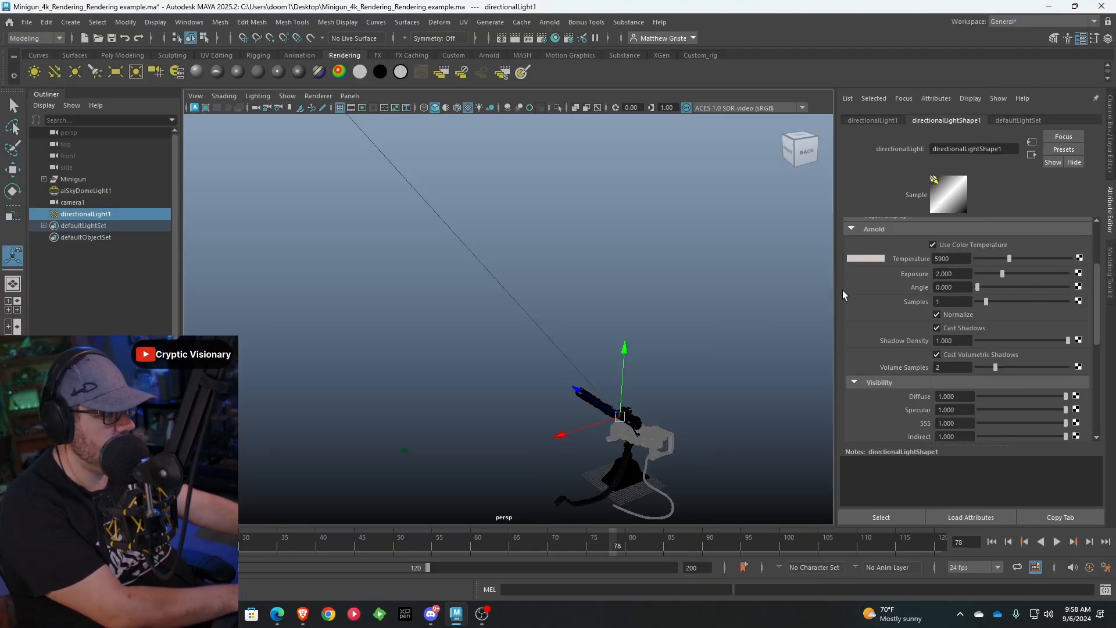
key("alt+Tab")
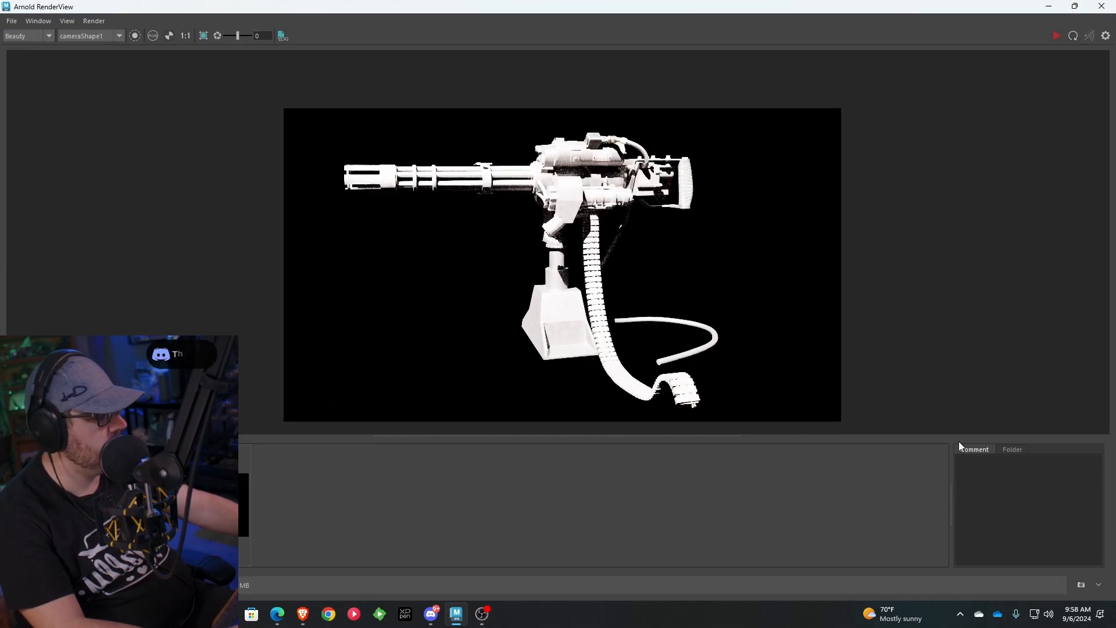
left_click(1074, 35)
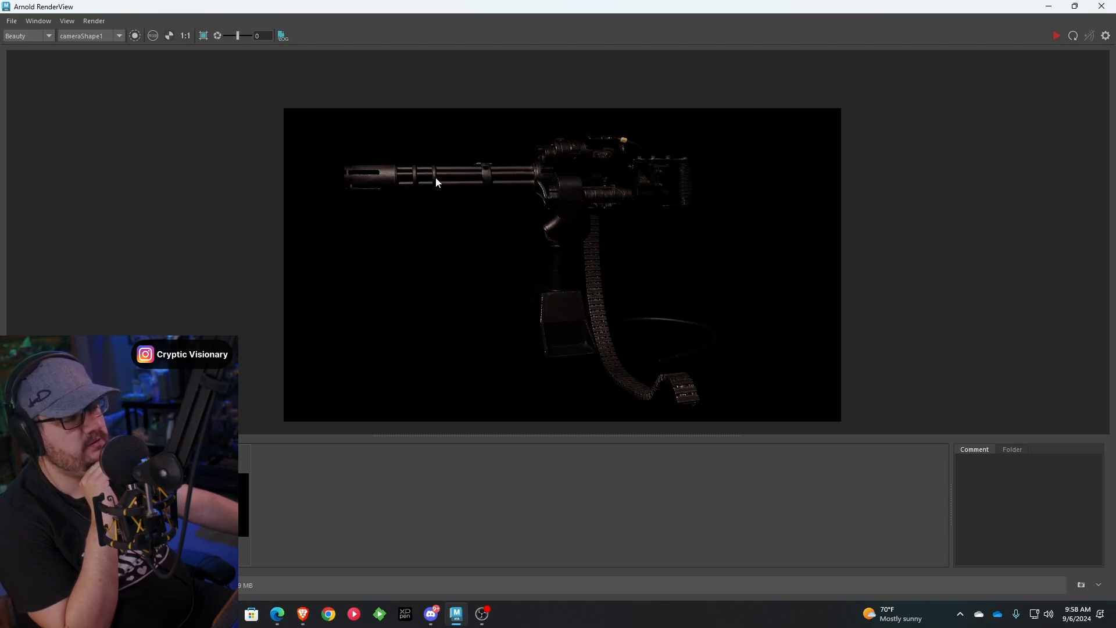
Store a snapshot of the minigun render lit with exposure 2
left_click(1049, 6)
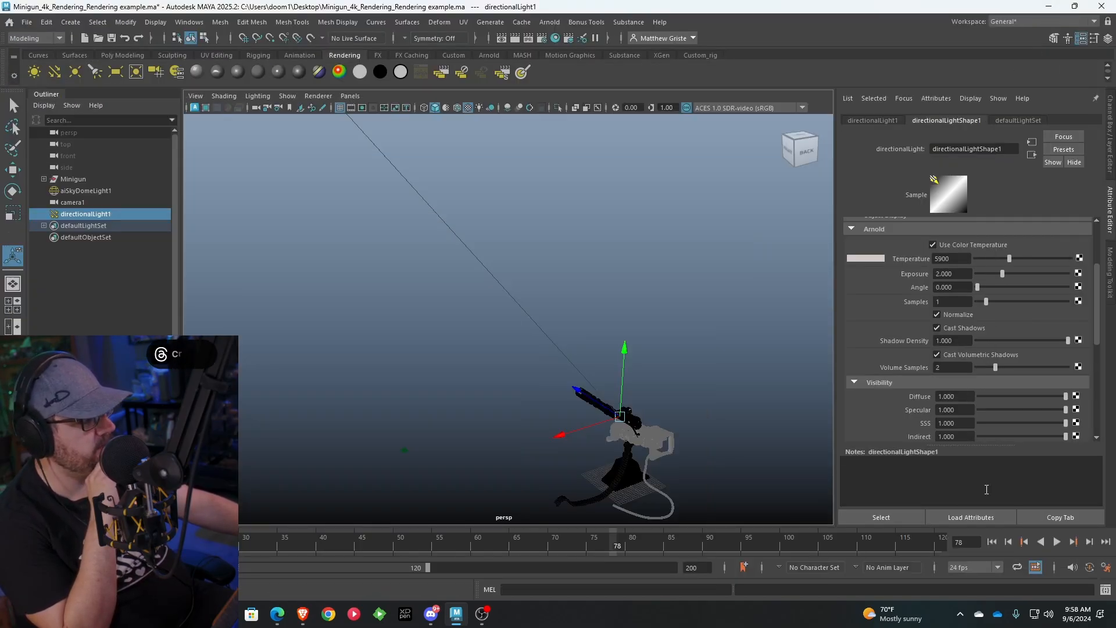
left_click(1109, 38)
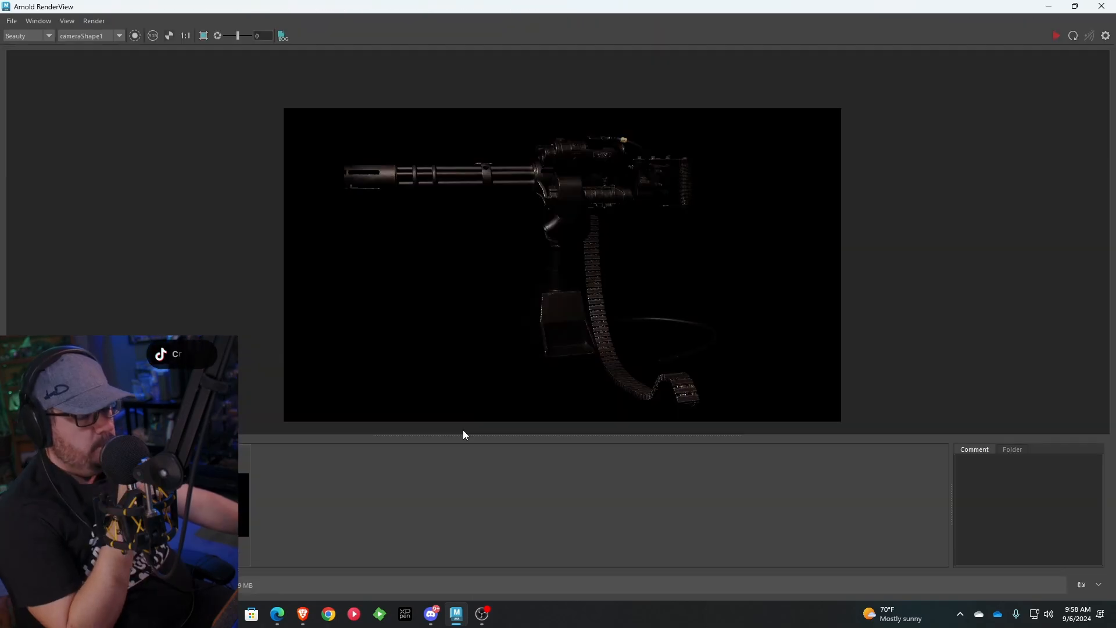
left_click(1079, 585)
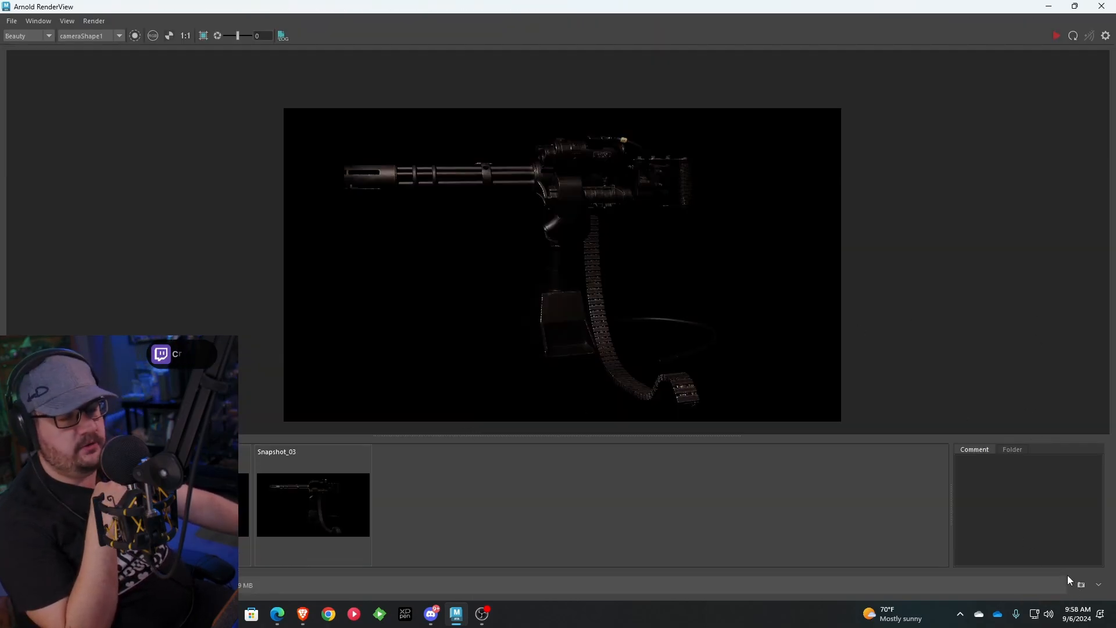
Update the minigun render in Arnold RenderView and store a snapshot of it
left_click(1073, 36)
scroll(602, 192, "up", 1)
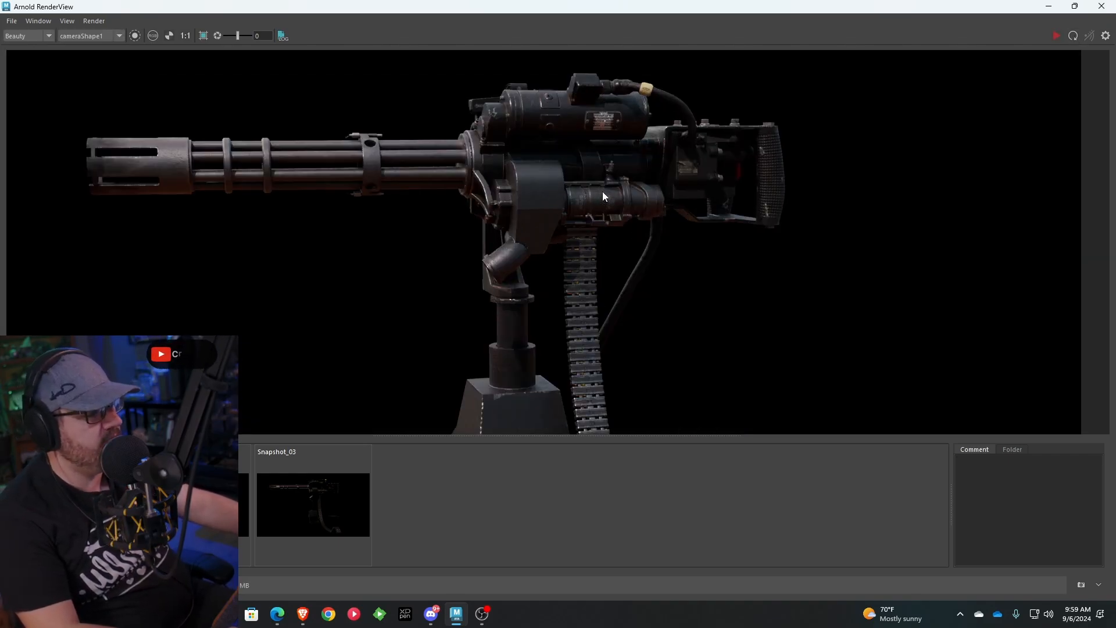
scroll(529, 192, "down", 1)
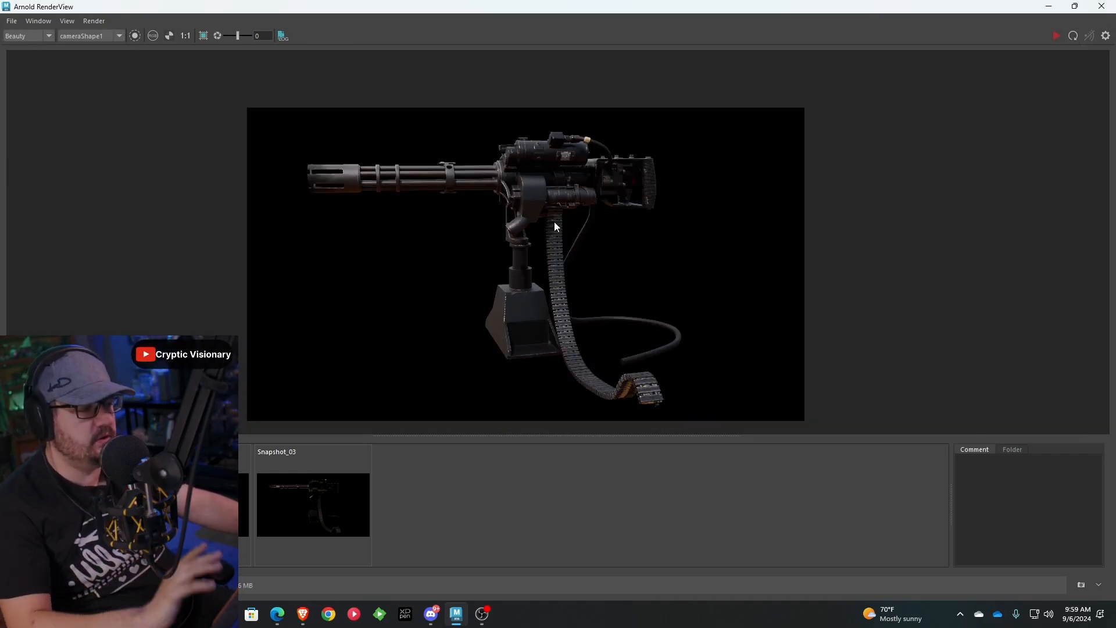
left_click(1081, 585)
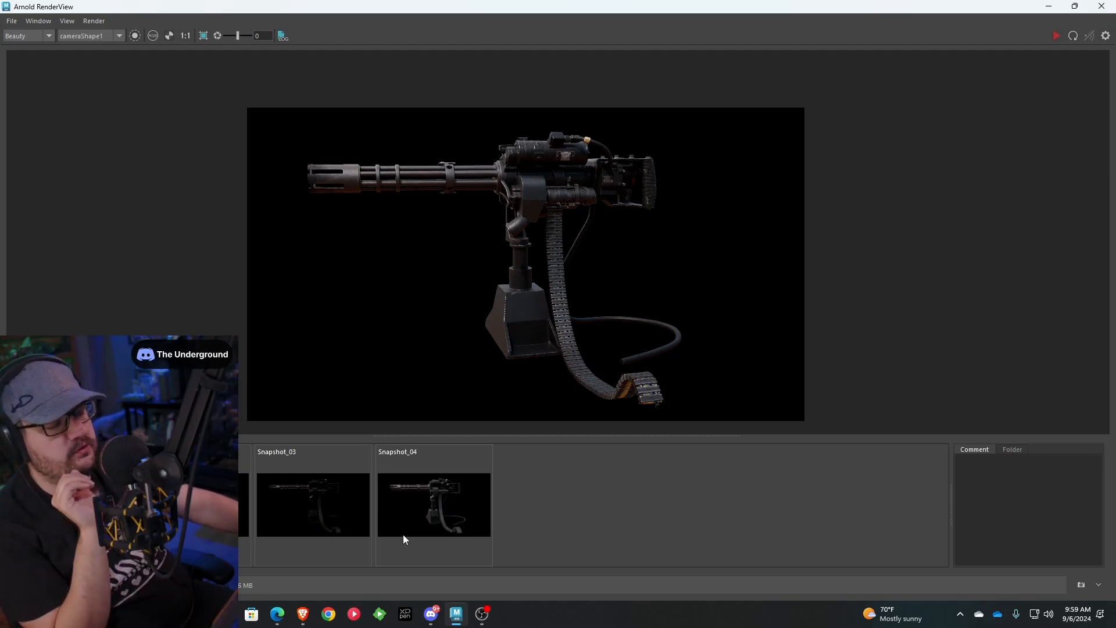
Compare the lighting on the minigun between Snapshot_03, Snapshot_04 and the earlier stored render
left_click(327, 540)
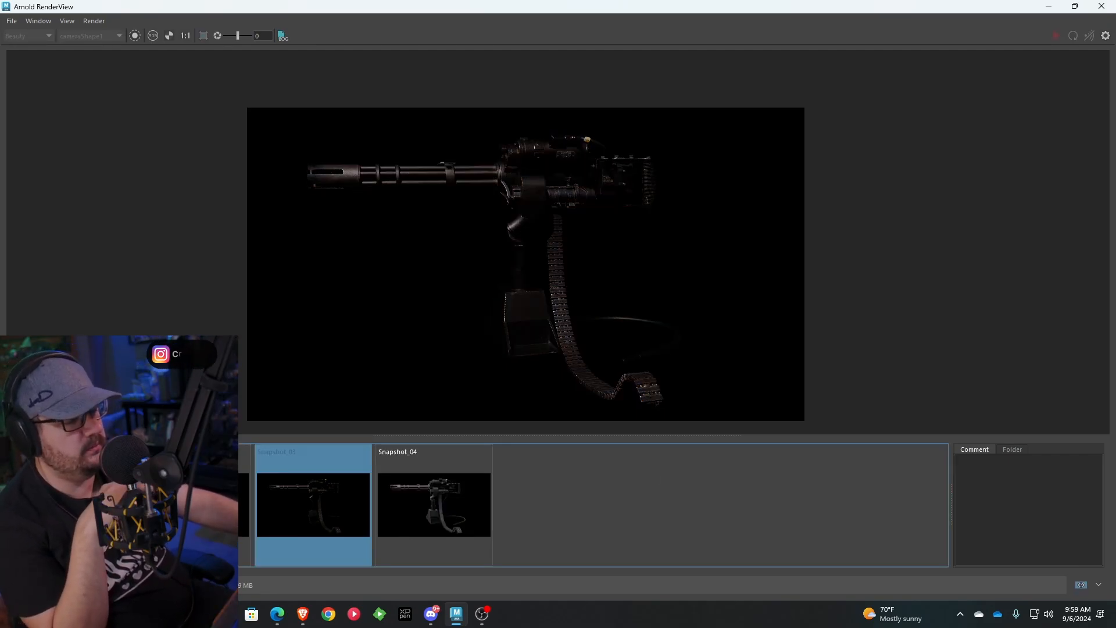
left_click(314, 529)
left_click(312, 518)
left_click(308, 504)
left_click(329, 505)
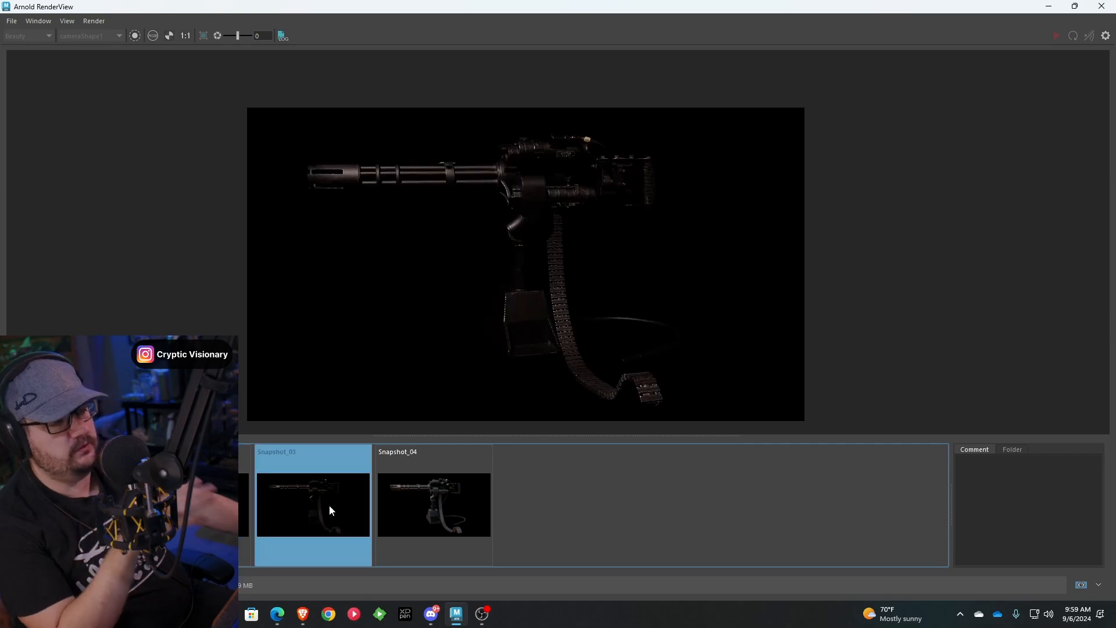
left_click(435, 508)
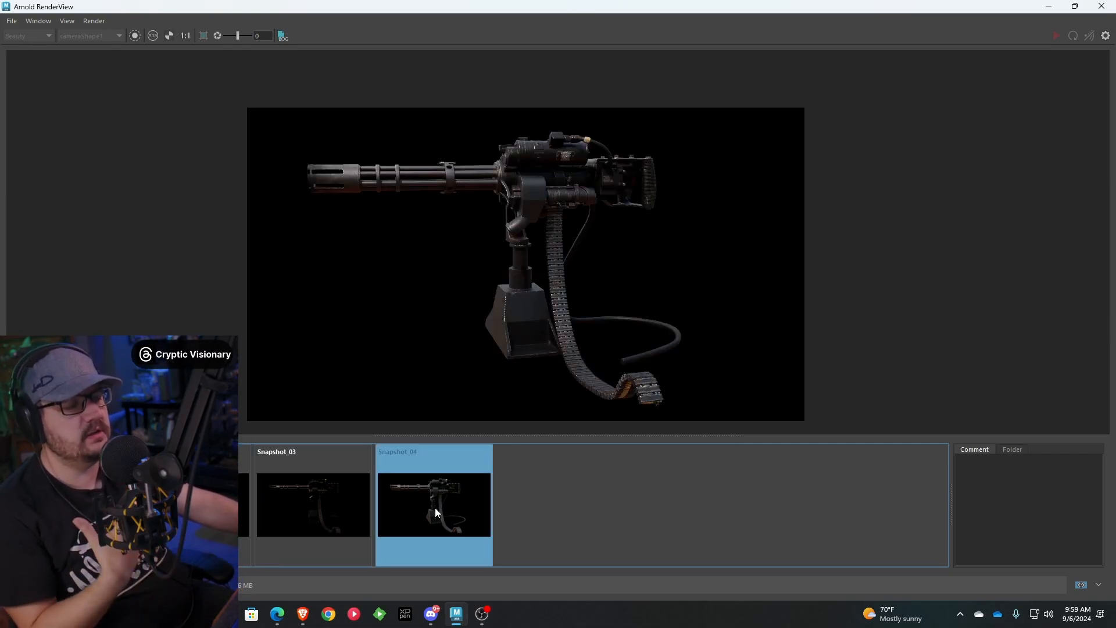
left_click(430, 509)
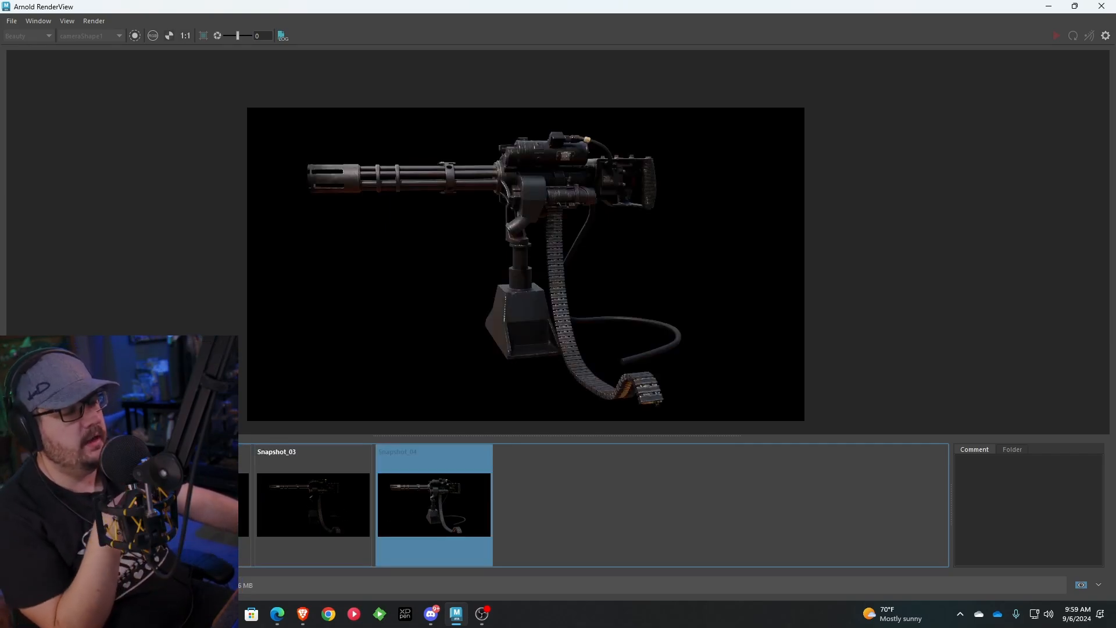
left_click(384, 514)
left_click(385, 514)
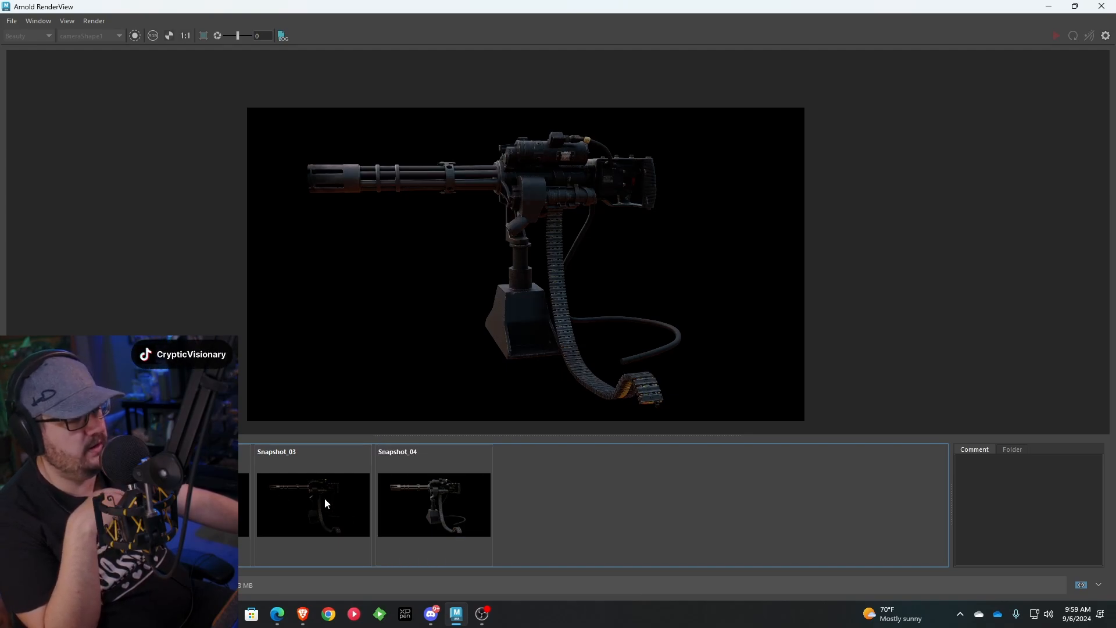
left_click(400, 504)
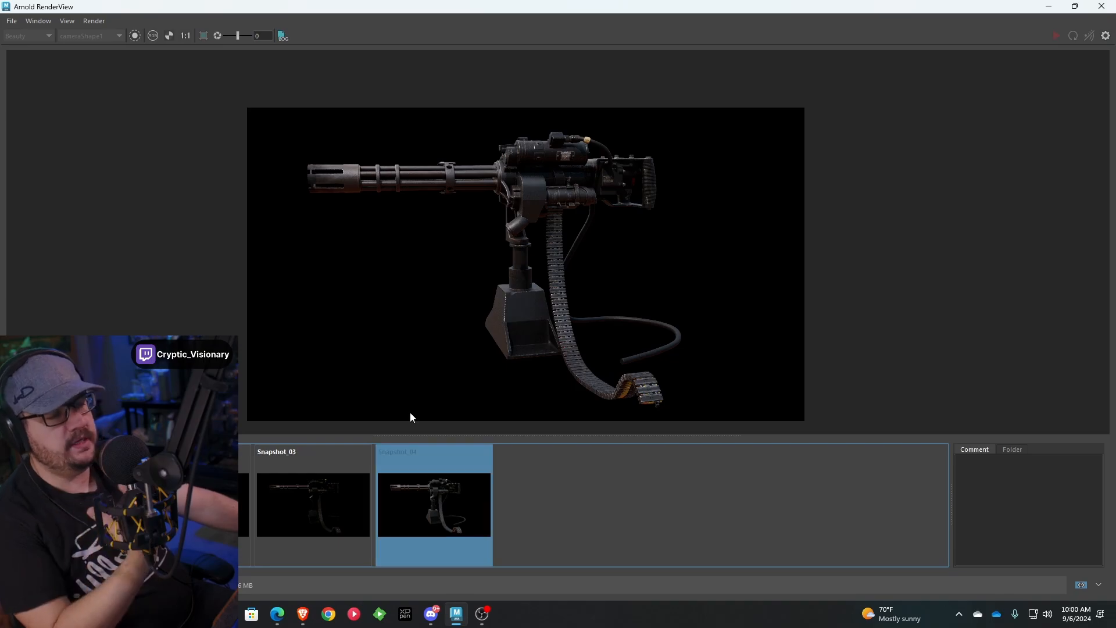
Examine the minigun's surface detail and overall lighting up close in Snapshot_04
scroll(571, 159, "up", 5)
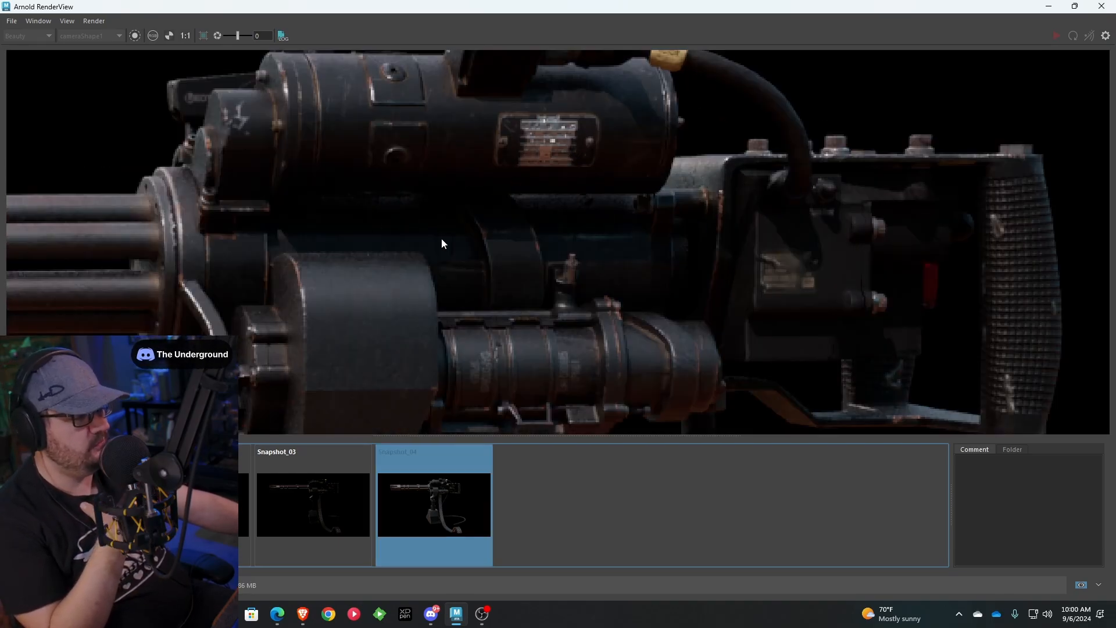
scroll(568, 251, "down", 6)
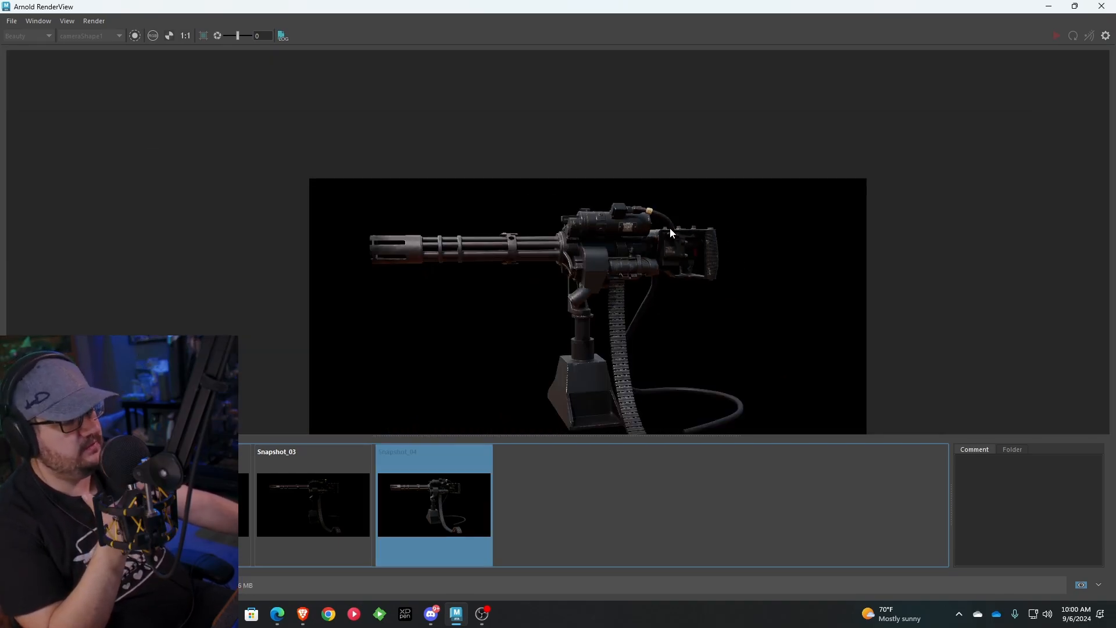
middle_click_drag(644, 218, 634, 192)
scroll(622, 180, "up", 2)
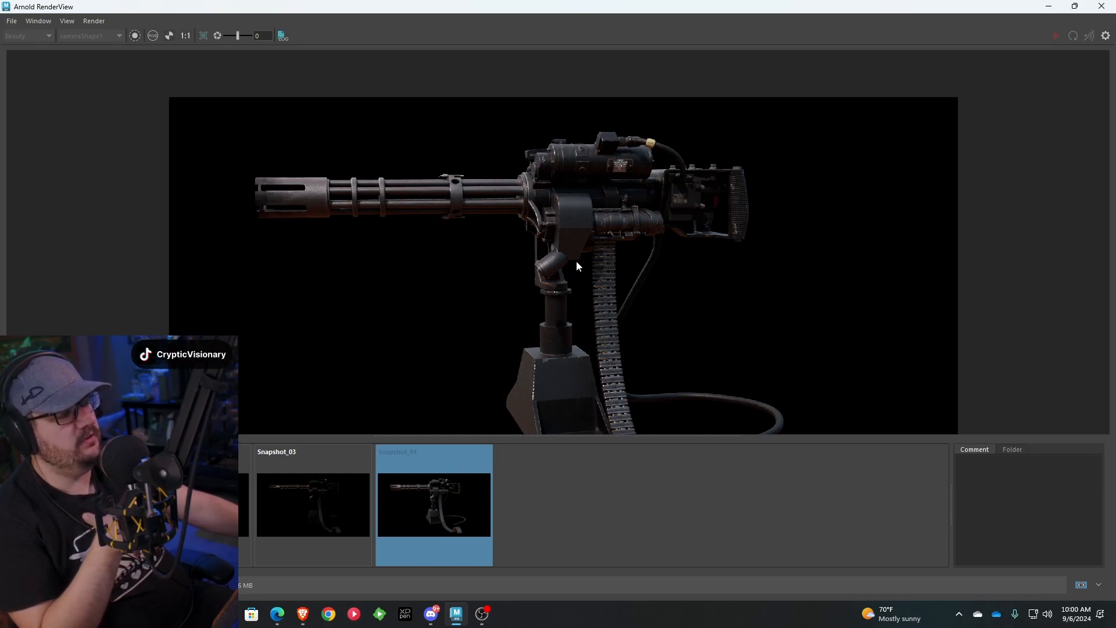
scroll(577, 178, "down", 2)
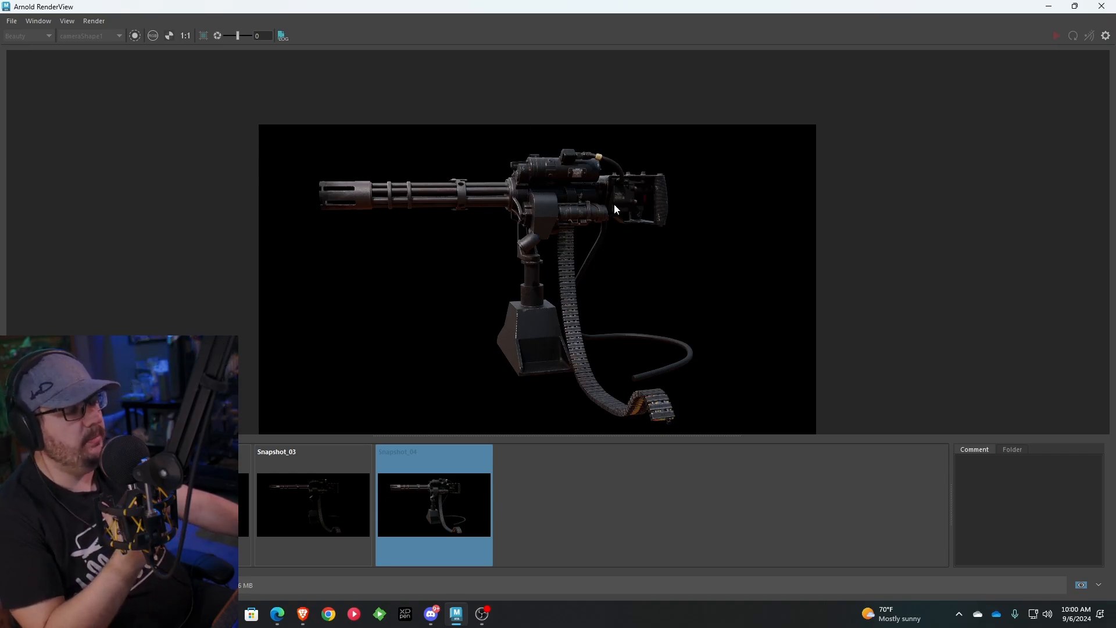
Return to the Maya scene and create a polygon plane under the minigun, scaled uniformly to about 156 as a floor
left_click(1049, 7)
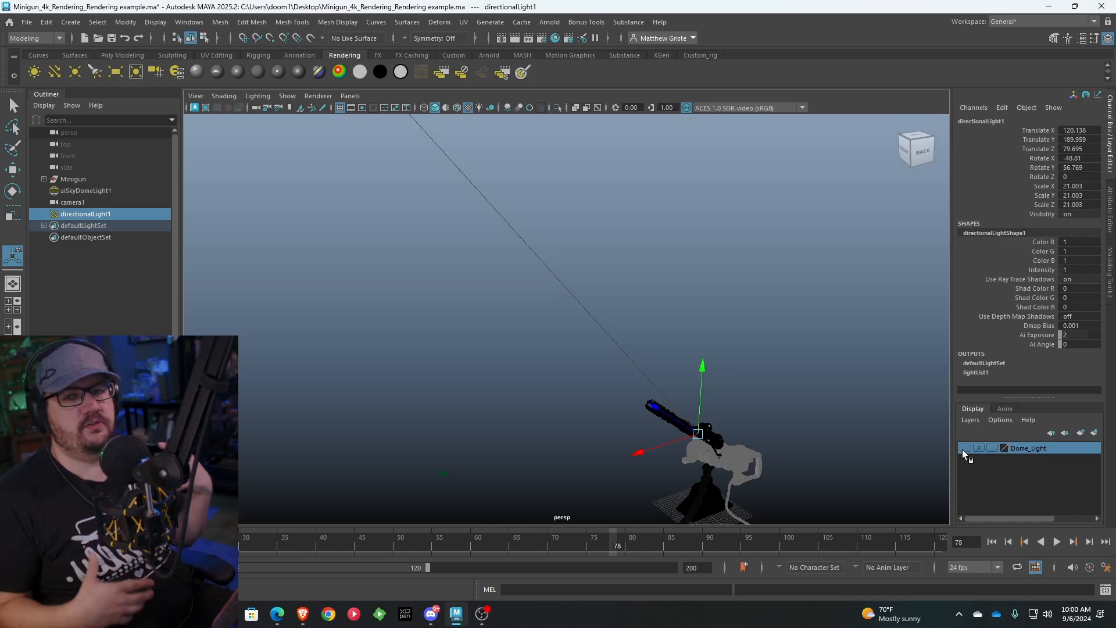
left_click(75, 55)
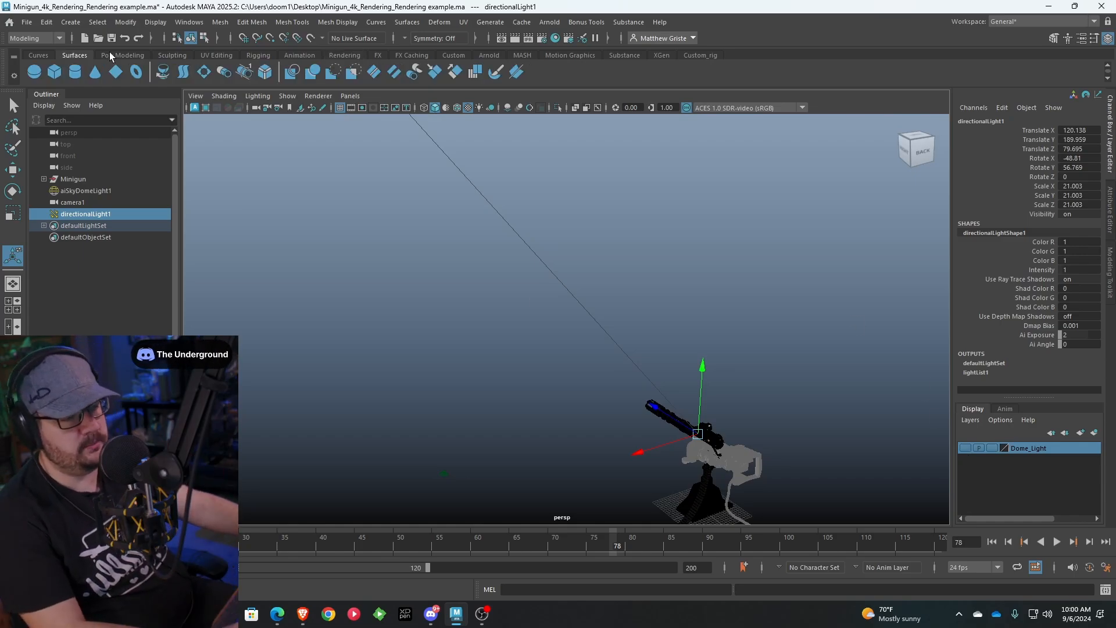
left_click(111, 55)
left_click(139, 72)
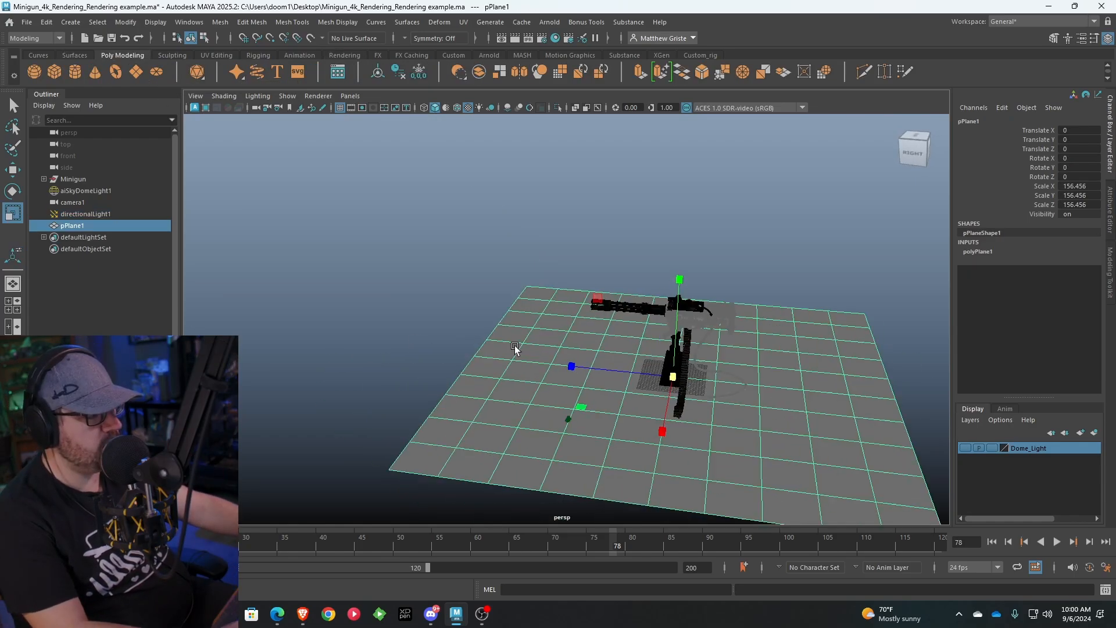
mouse_move(515, 349)
left_mouse_down("alt")
mouse_move(608, 344)
mouse_move(509, 336)
left_mouse_up("alt")
left_click_drag(594, 330, 505, 310, "alt")
Assign a new Arnold aiStandardSurface material to the floor plane
right_click_drag(668, 357, 673, 590)
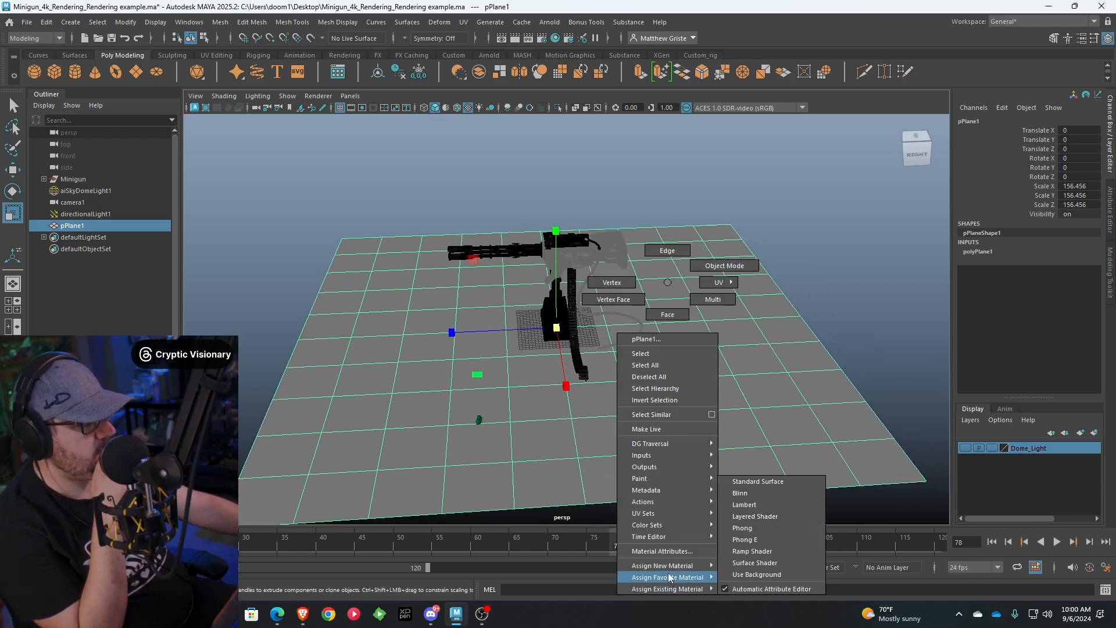
mouse_move(712, 570)
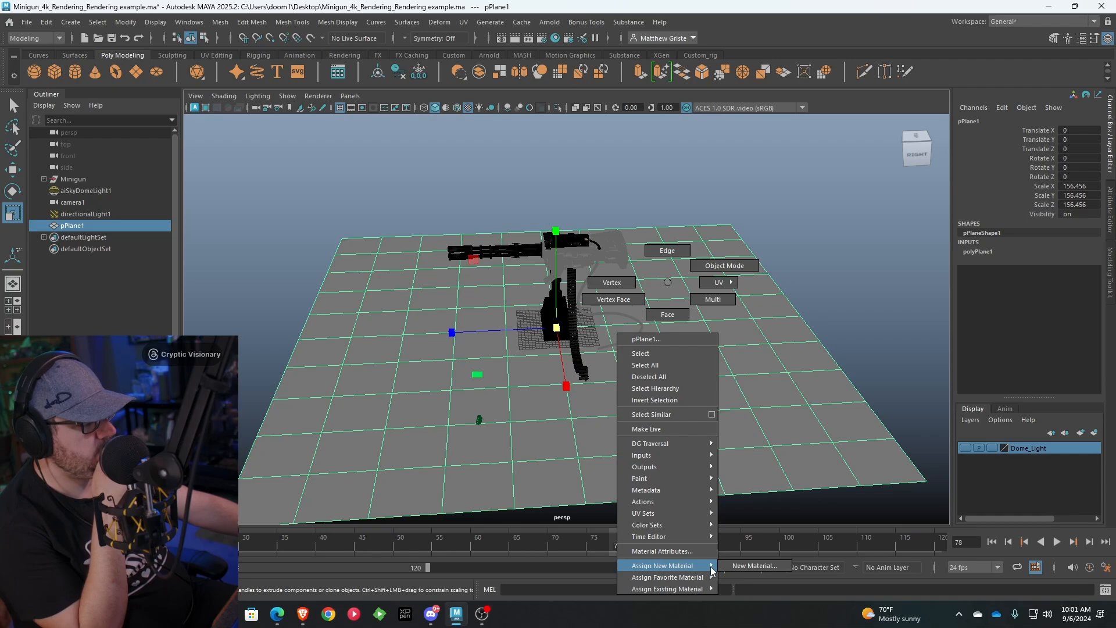
left_click(753, 567)
left_click(400, 313)
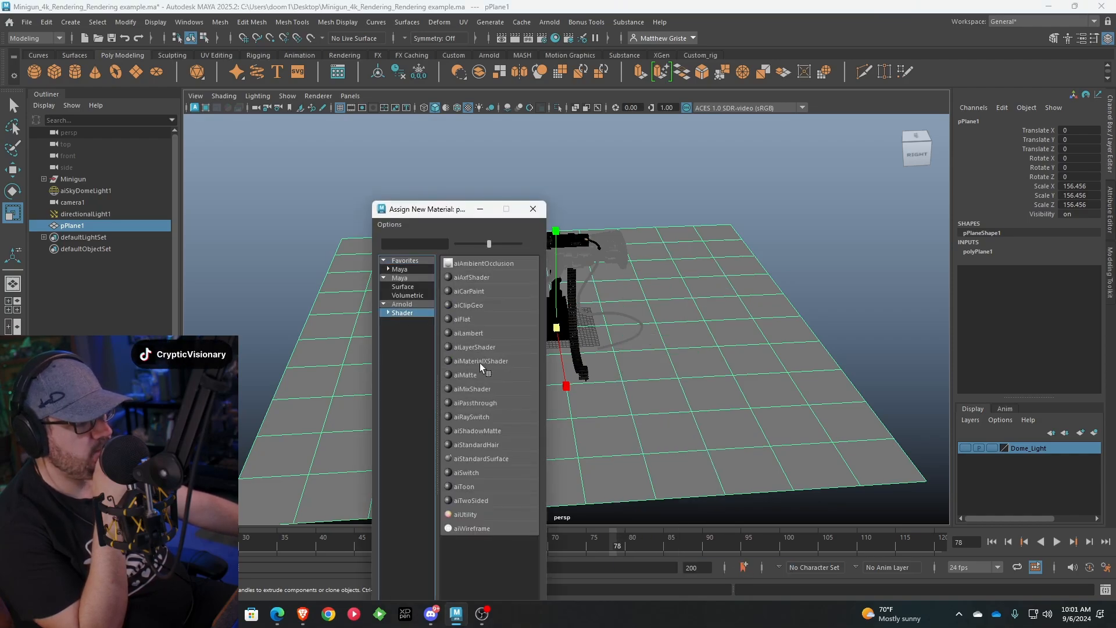
left_click(483, 458)
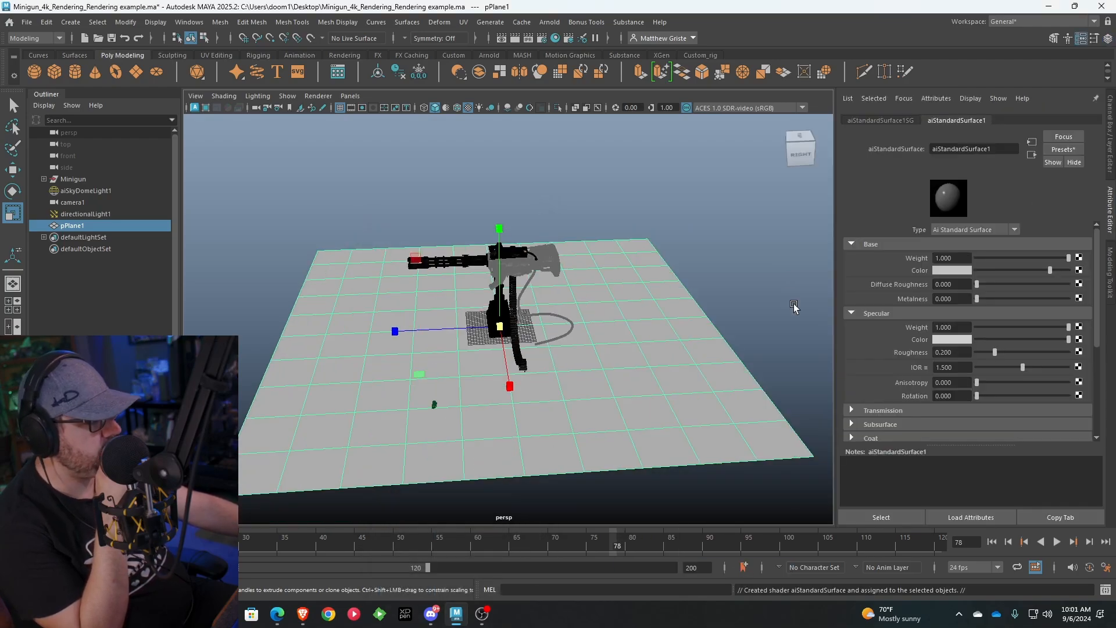
scroll(600, 234, "up", 5)
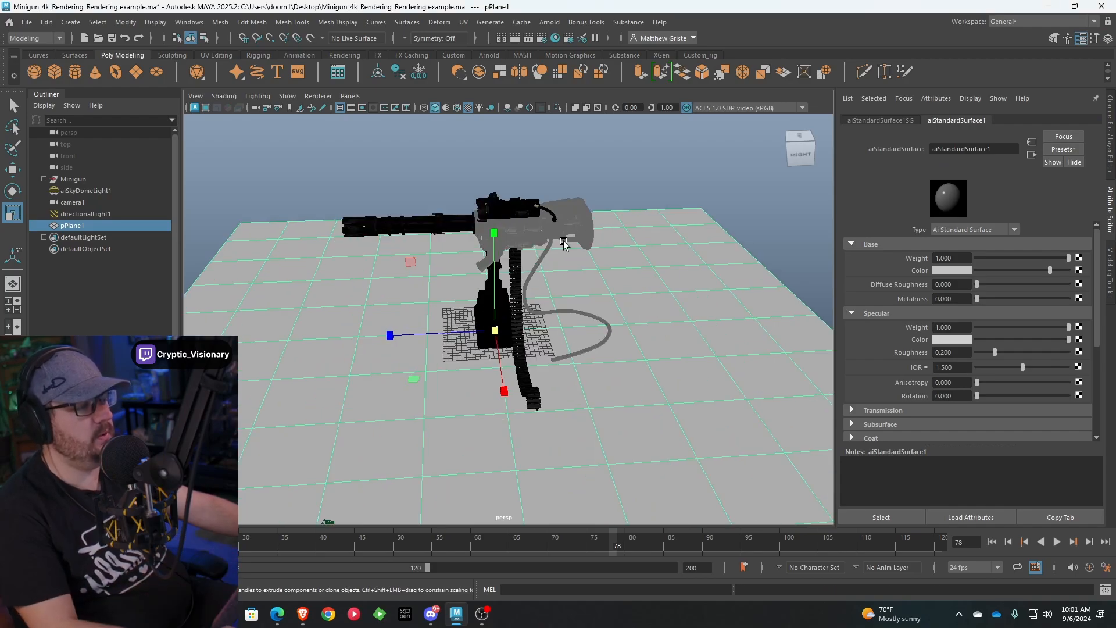
Render the minigun on the floor plane in Arnold RenderView, storing a snapshot to compare with Snapshot_03
key("alt+Tab")
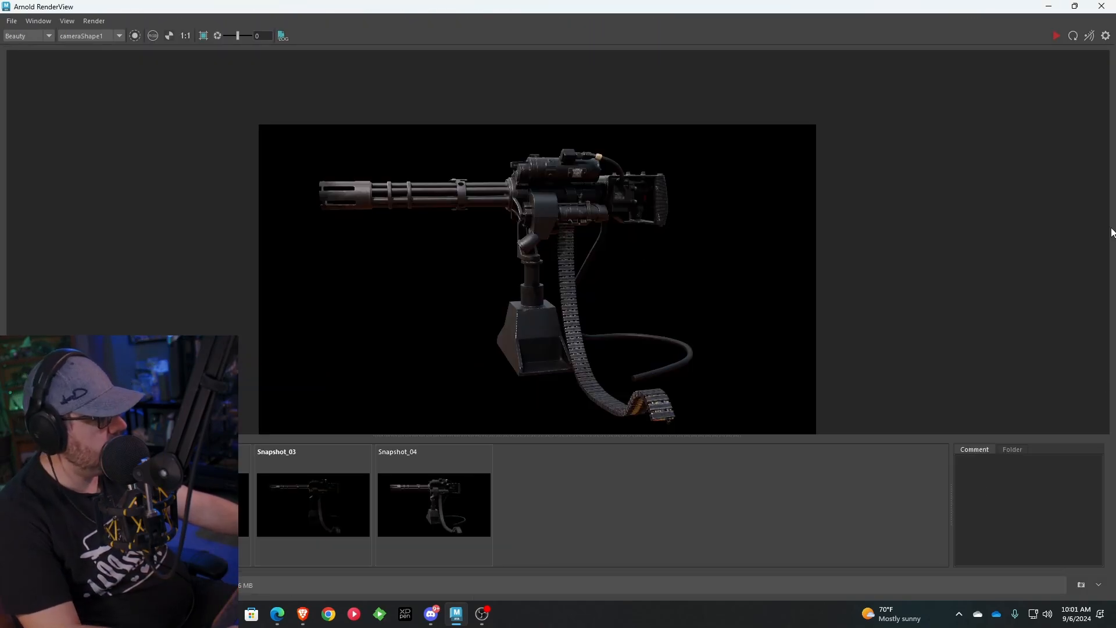
left_click(1089, 36)
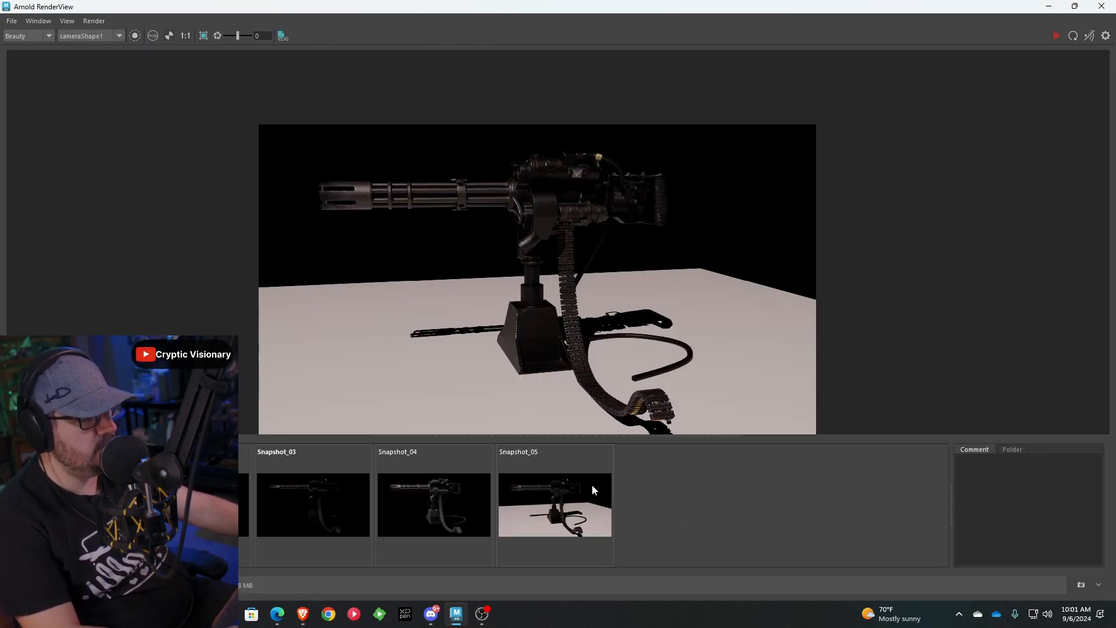
left_click(582, 490)
left_click(338, 499)
left_click(532, 504)
left_click(344, 505)
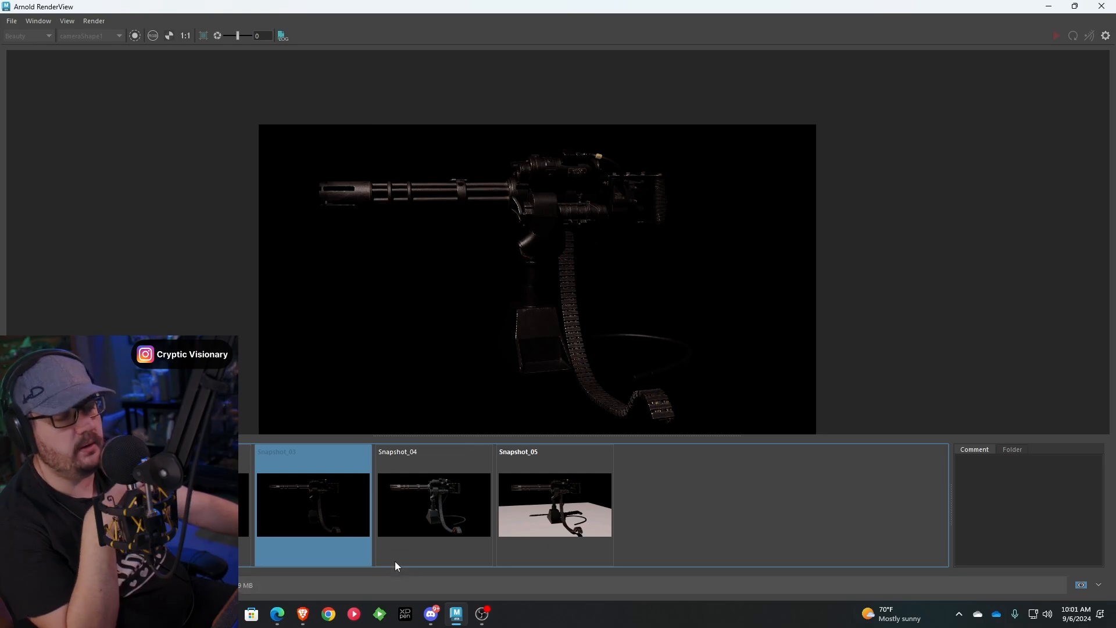
left_click(576, 504)
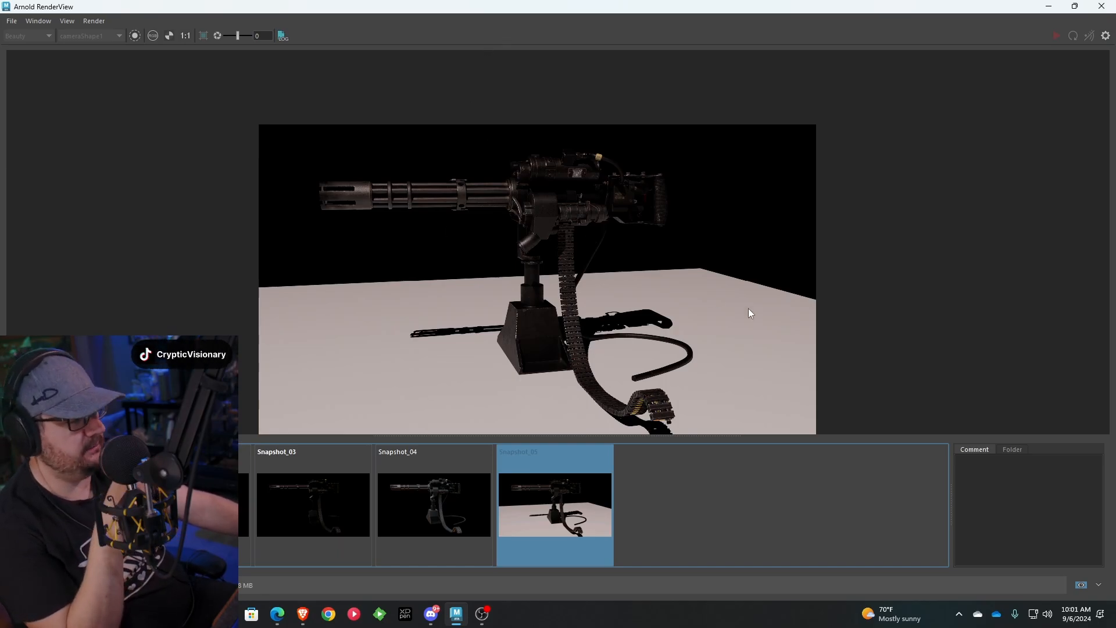
Make the Dome_Light layer visible and re-render the minigun on the floor plane, storing the result as a snapshot
left_click(1050, 7)
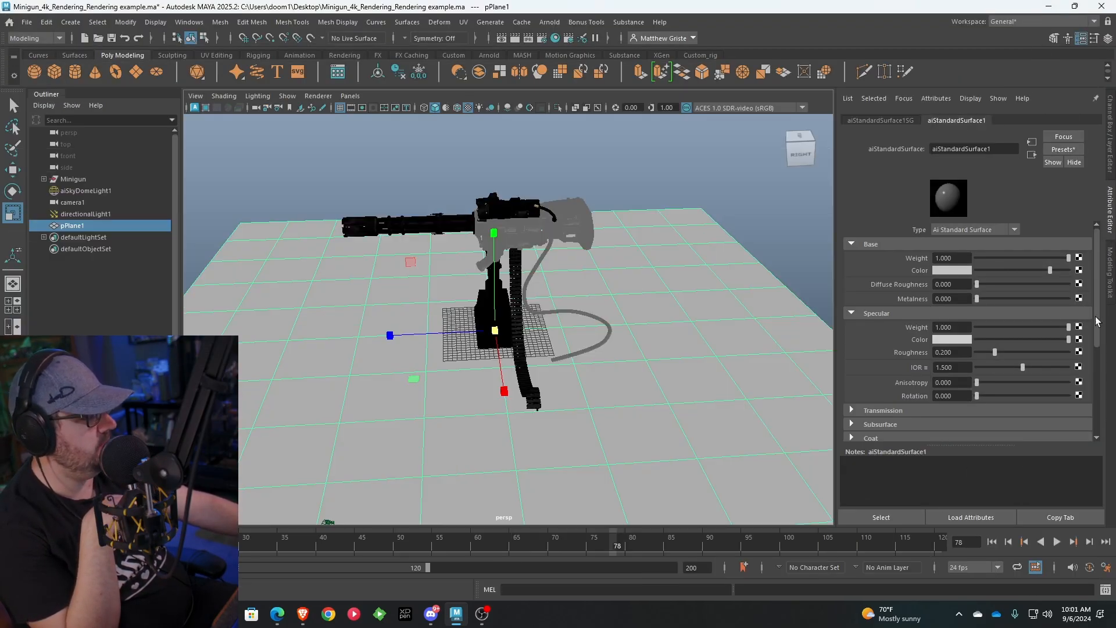
key("alt+Tab")
left_click(1080, 36)
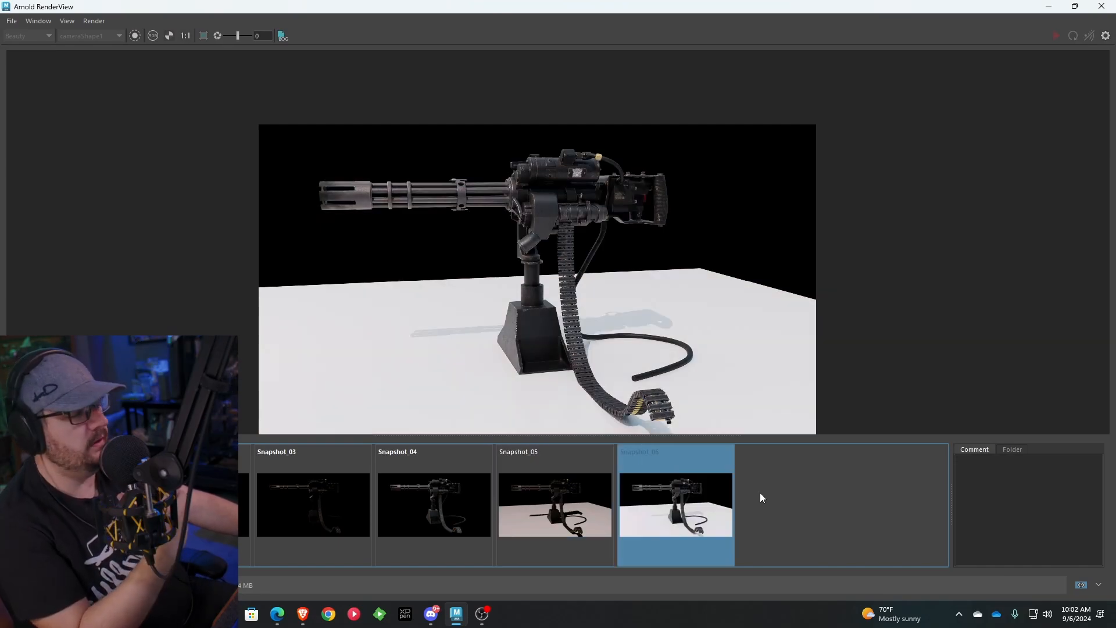
Compare Snapshot_06 with Snapshot_04, examine the minigun's detail in Snapshot_06, and return to the Maya scene
left_click(760, 493)
left_click(671, 480)
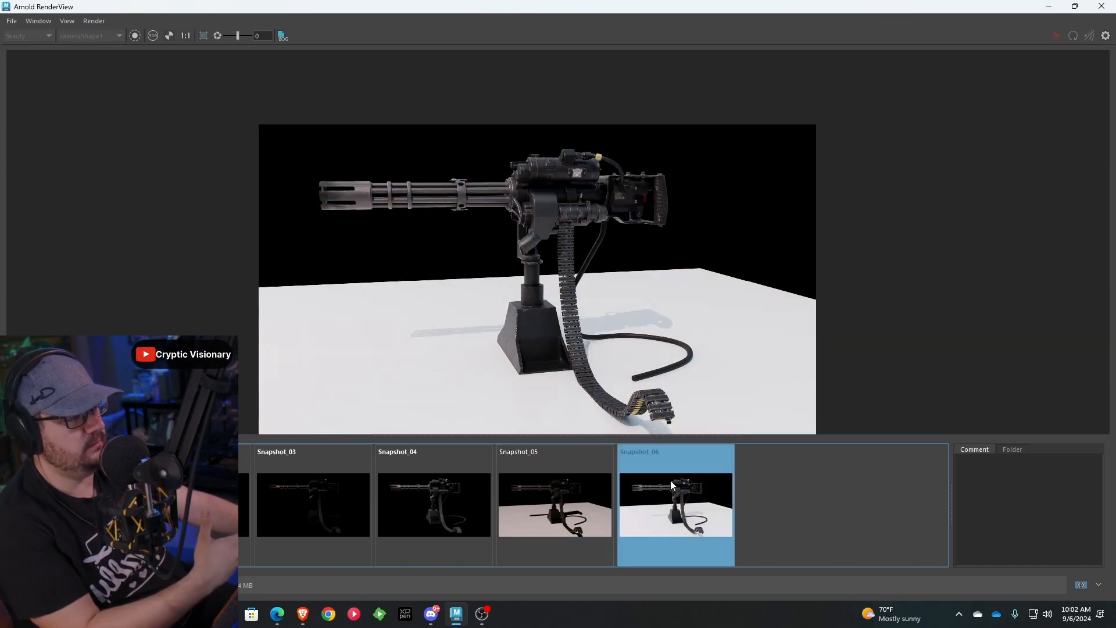
left_click(451, 480)
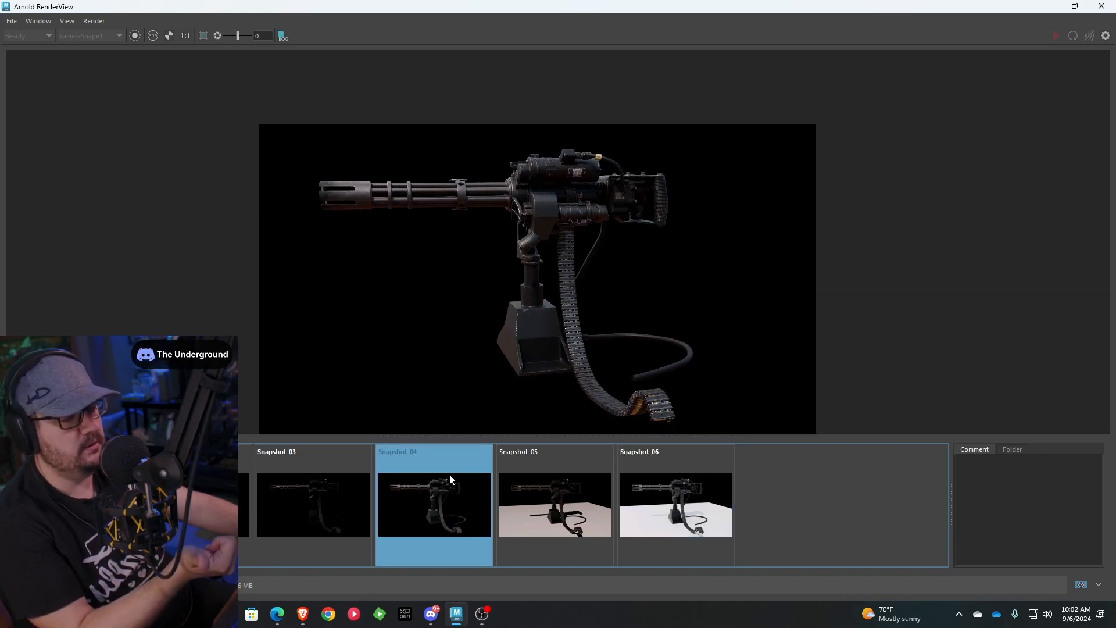
left_click(647, 484)
left_click(461, 492)
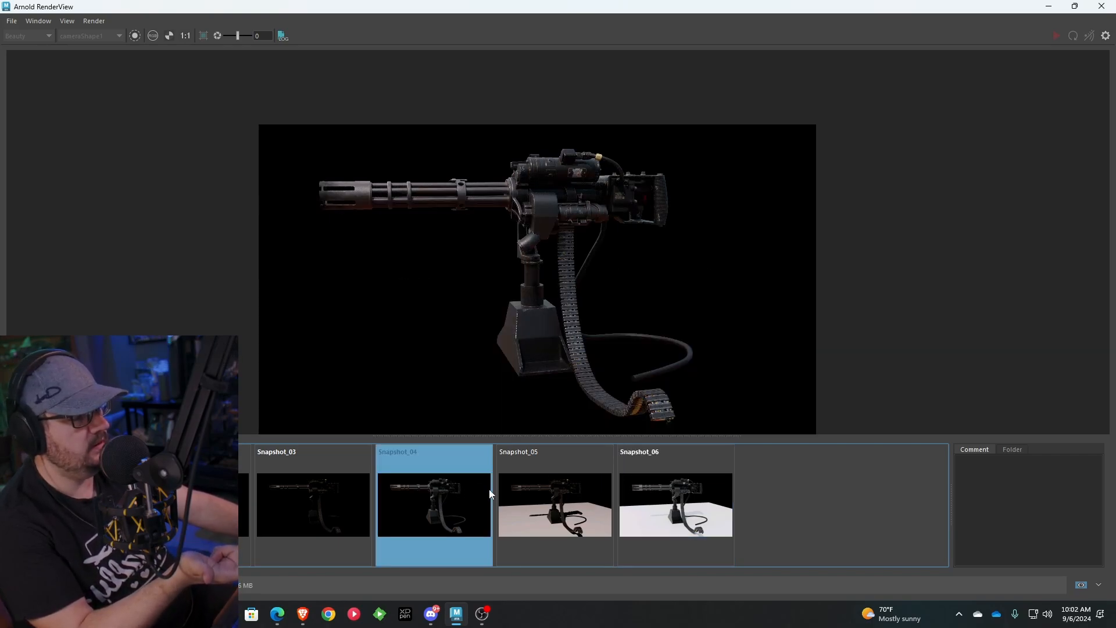
left_click(654, 498)
left_click(433, 510)
left_click(704, 521)
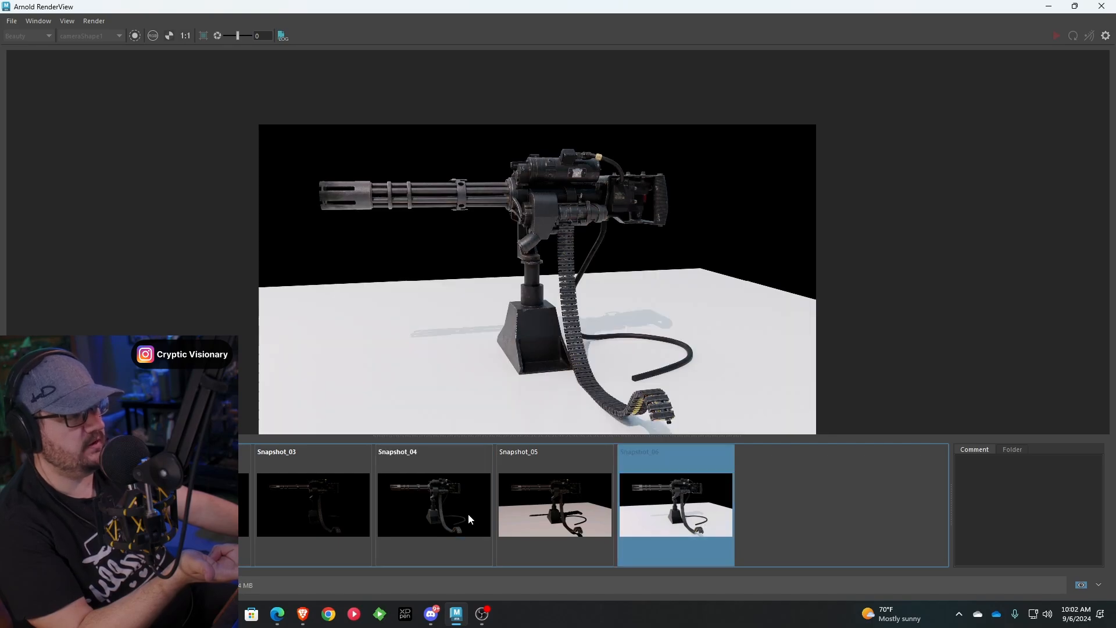
left_click(468, 514)
left_click(712, 525)
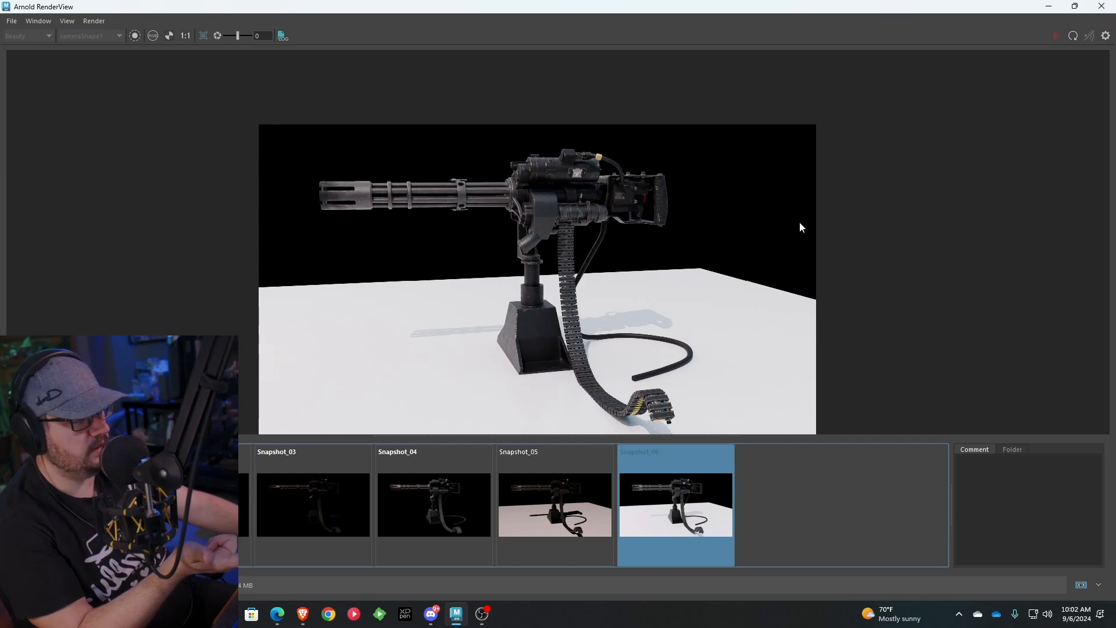
scroll(514, 241, "up", 5)
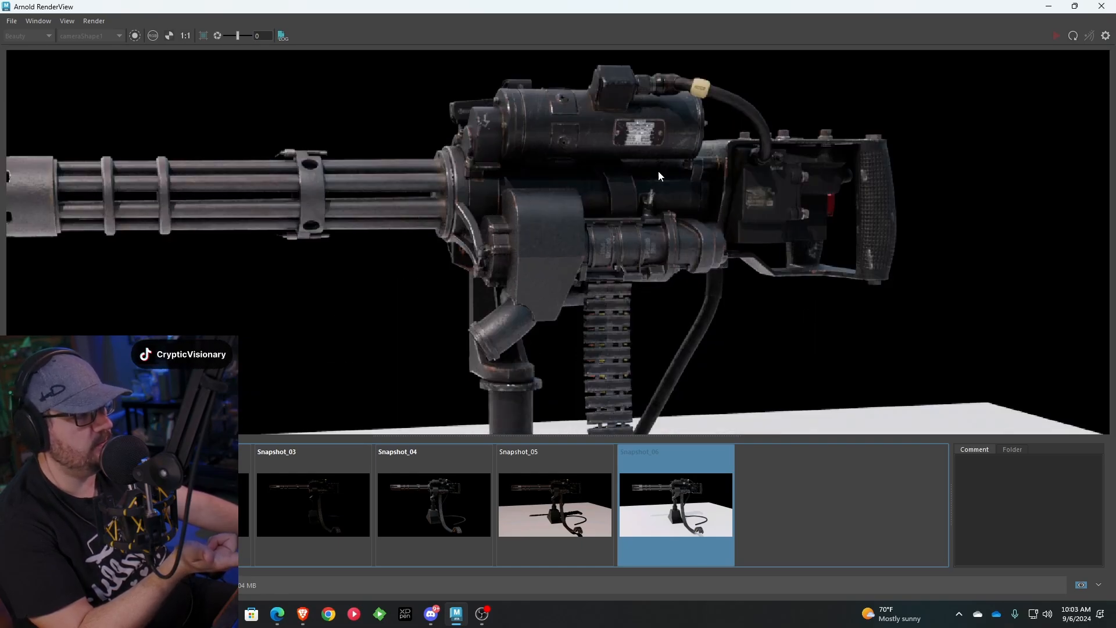
scroll(526, 257, "down", 5)
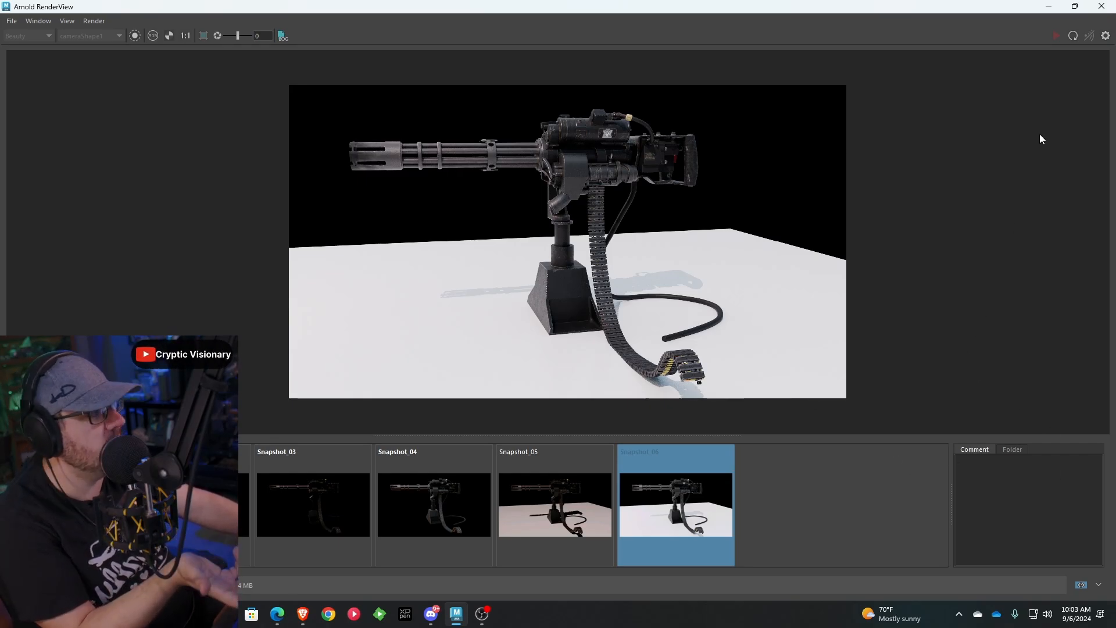
left_click(1048, 6)
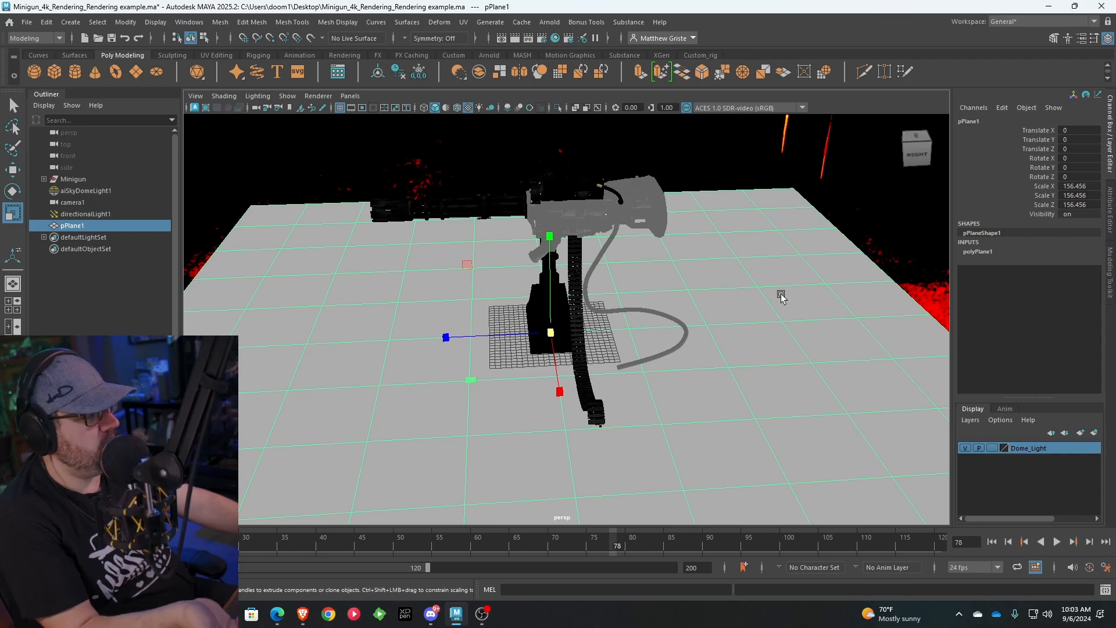
Turn off Primary Visibility in the floor plane's Arnold settings and re-render the minigun, storing the result as a snapshot
left_click(1081, 39)
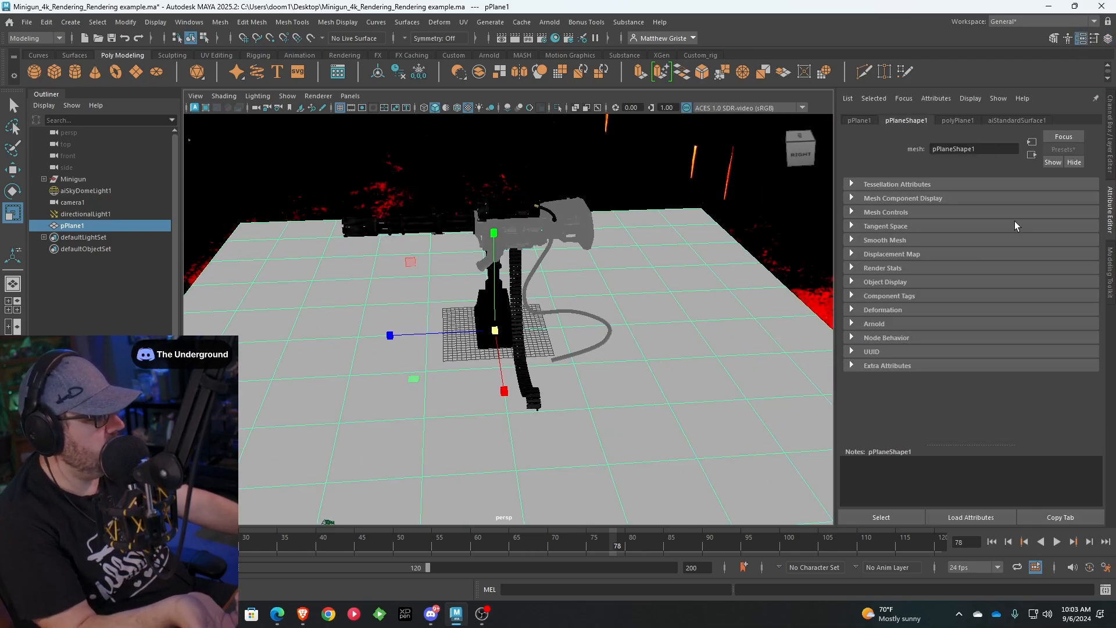
left_click(853, 324)
left_click(954, 253)
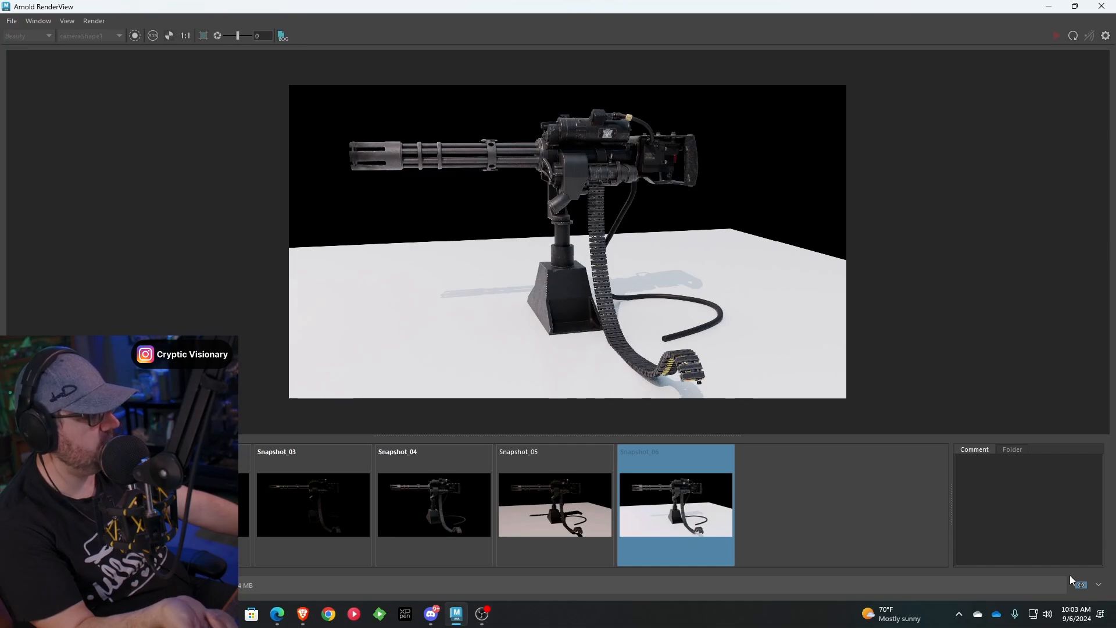
left_click(1080, 585)
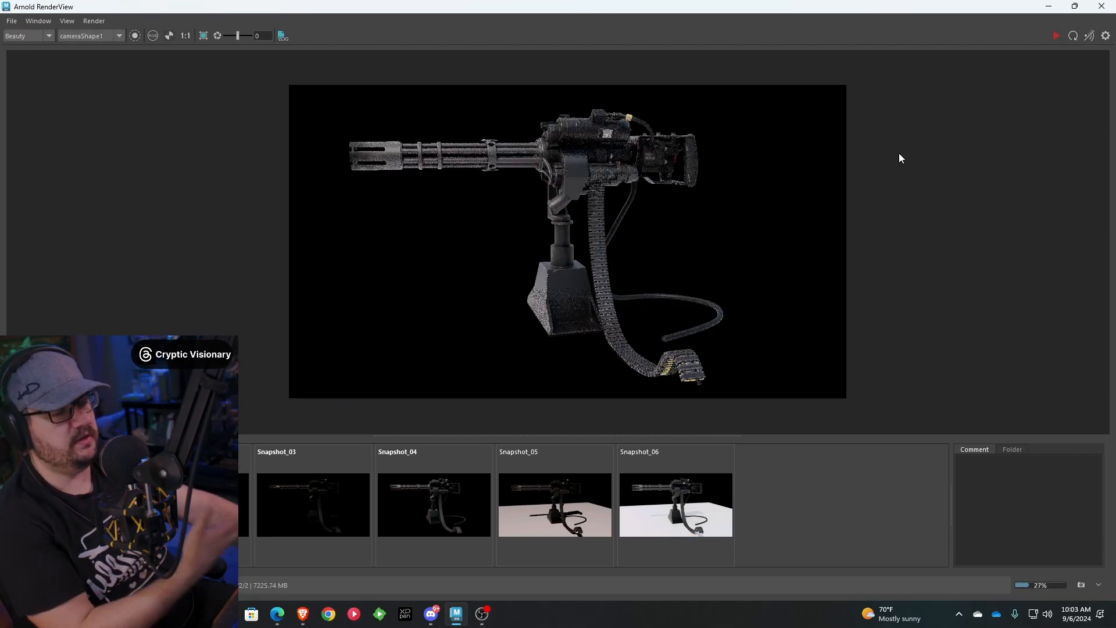
left_click(1081, 586)
Compare Snapshot_06 with Snapshot_07 to examine how the hidden floor plane affects the light on the minigun
left_click(822, 489)
left_click(711, 511)
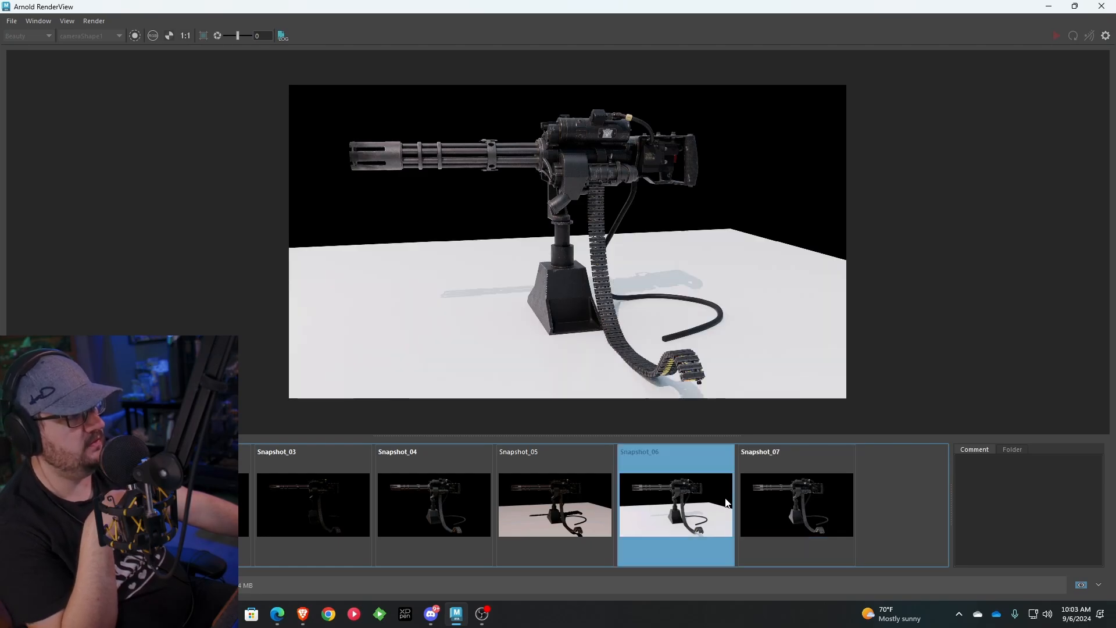
left_click(776, 517)
left_click(713, 516)
left_click(777, 517)
left_click(710, 513)
left_click(778, 510)
left_click(681, 505)
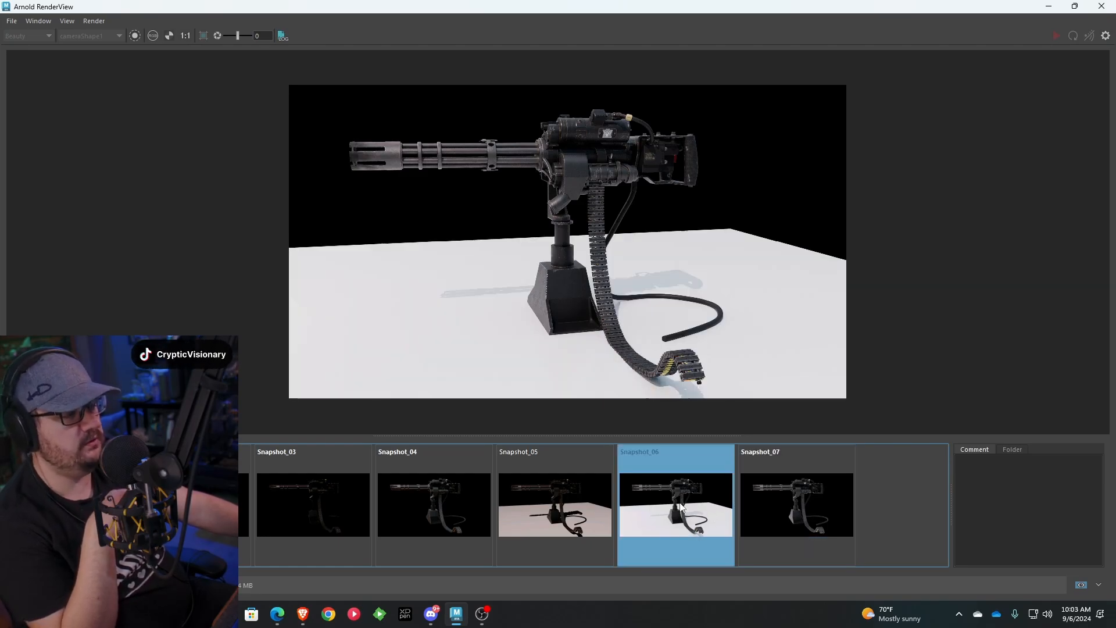
left_click(783, 505)
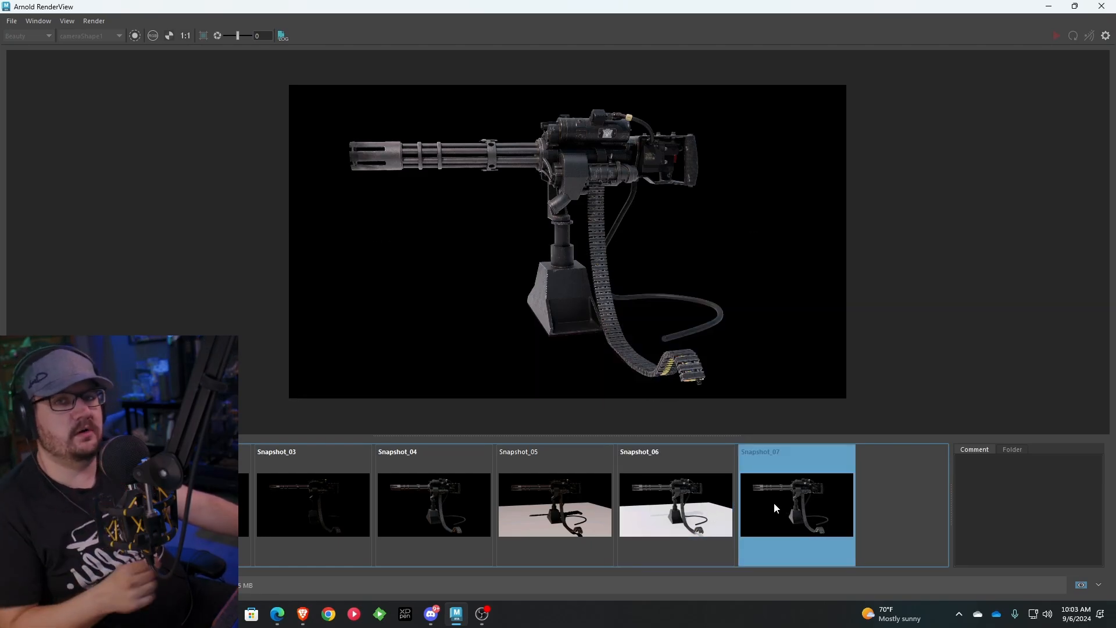
Return to the Maya scene and delete the floor plane
left_click(1050, 8)
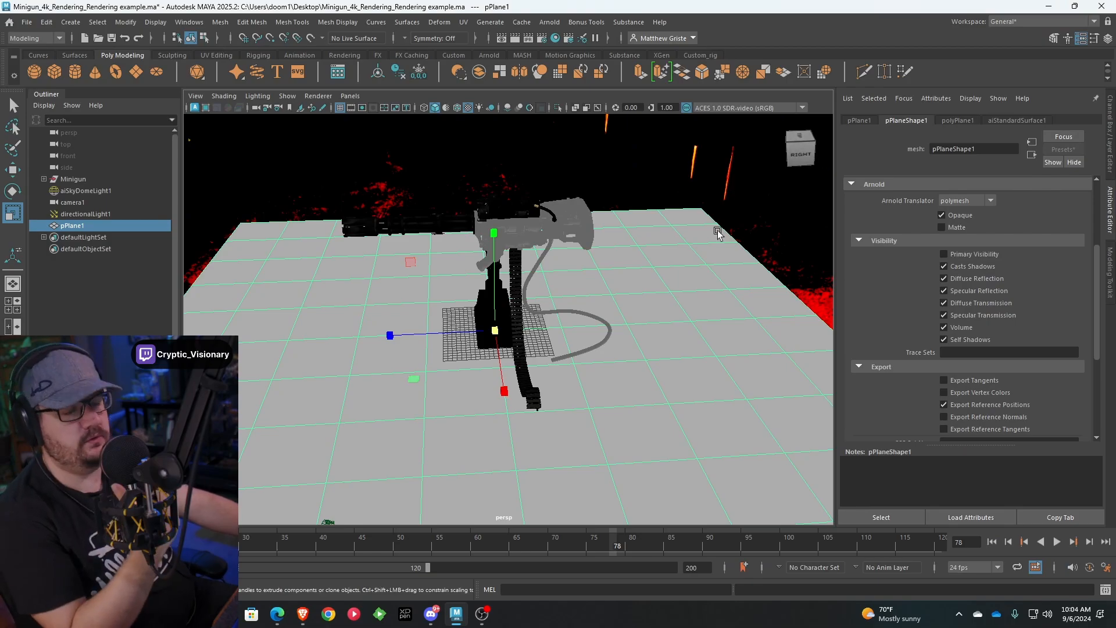
scroll(670, 305, "up", 1)
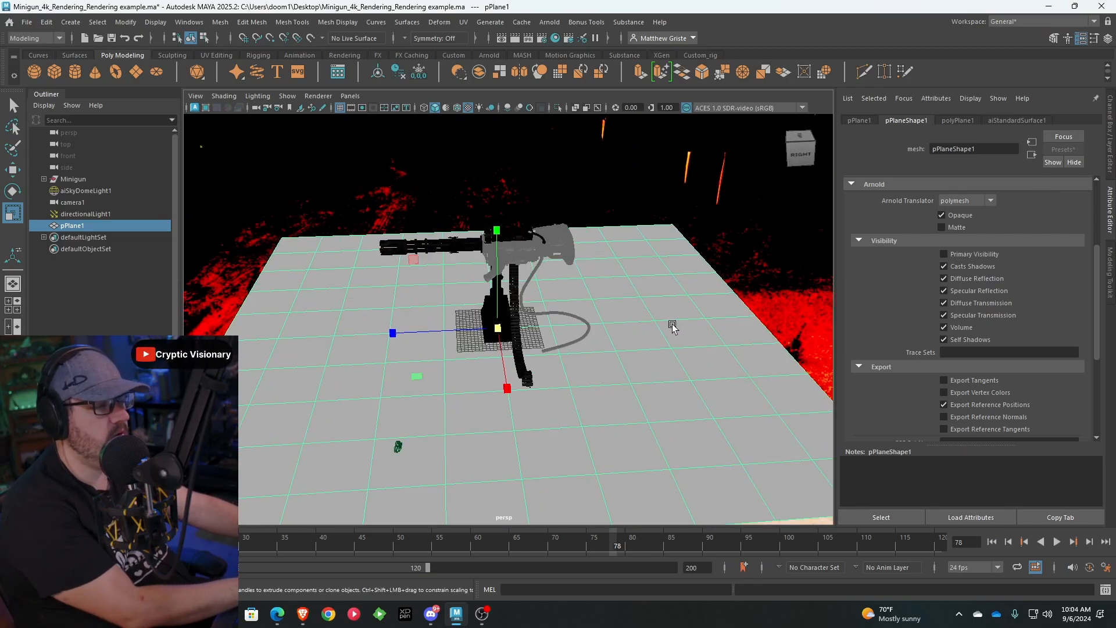
key("Delete")
scroll(531, 307, "up", 4)
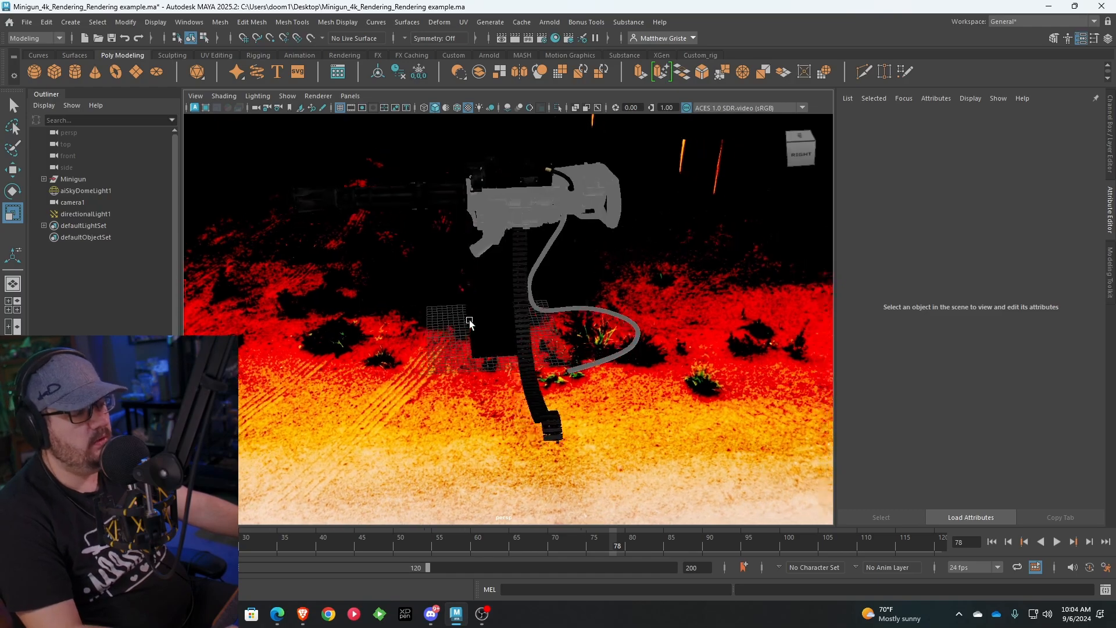
Create an area light at the minigun's base and rotate it to face upward
left_click_drag(469, 321, 258, 205, "alt")
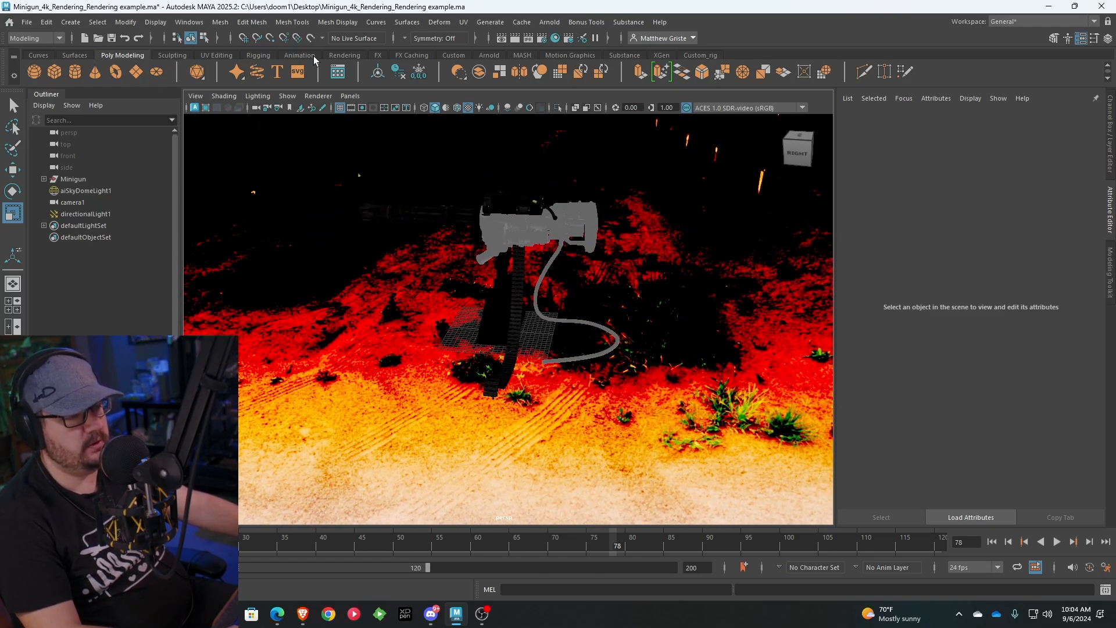
left_click(340, 55)
left_click(115, 72)
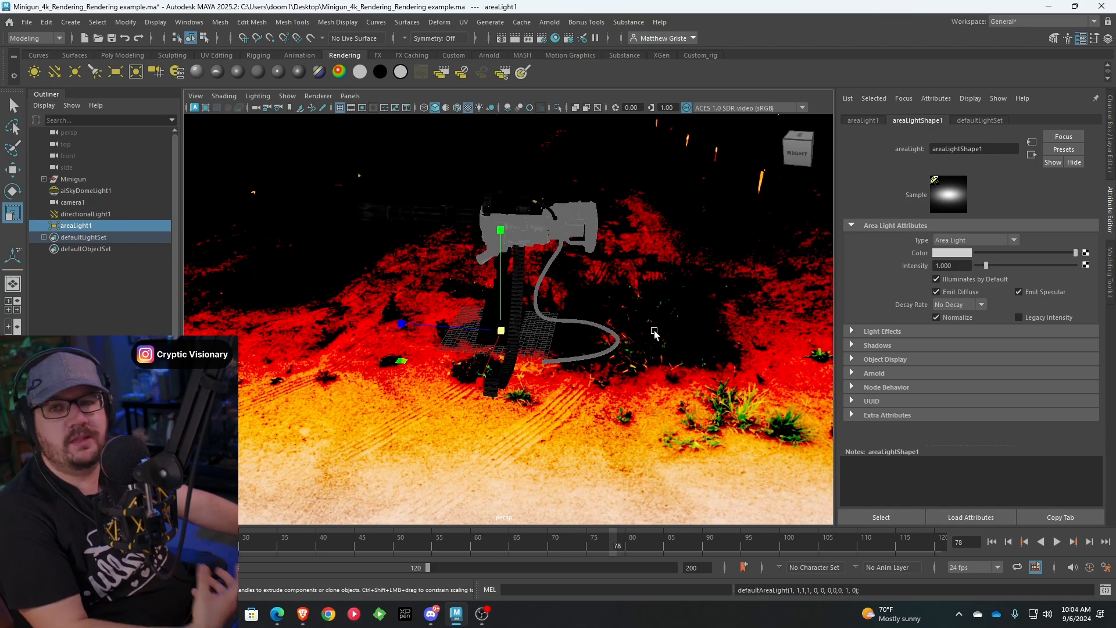
left_click_drag(501, 331, 895, 344)
key("e")
left_click_drag(670, 304, 573, 250)
Scale the area light up well beyond the minigun's base and lower it beneath the model
key("r")
left_click_drag(557, 294, 631, 291)
key("w")
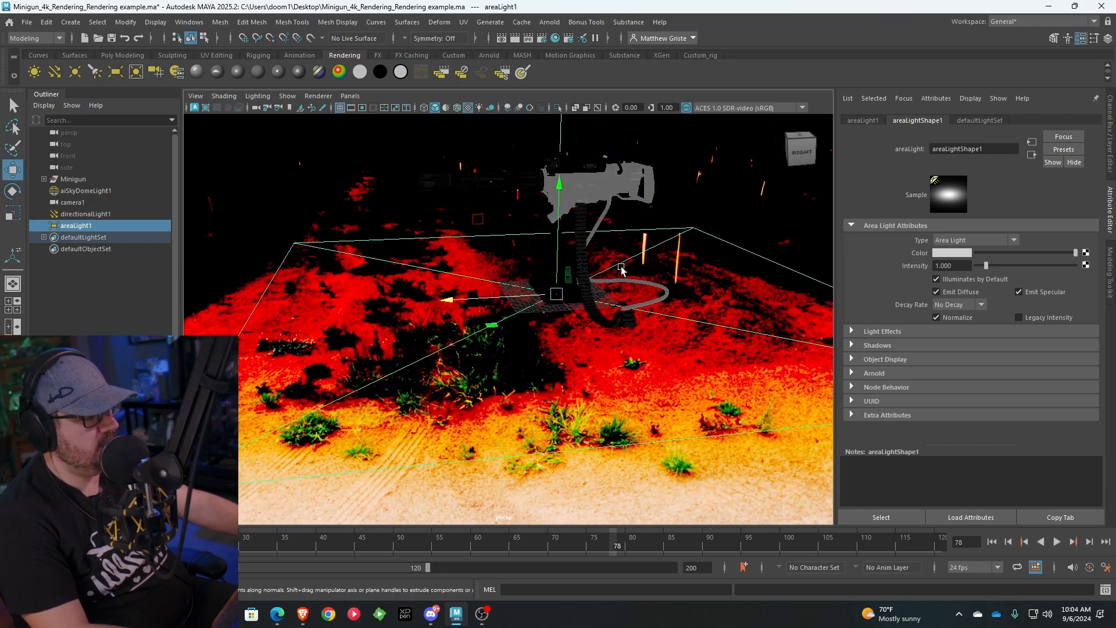
left_click_drag(558, 229, 549, 273)
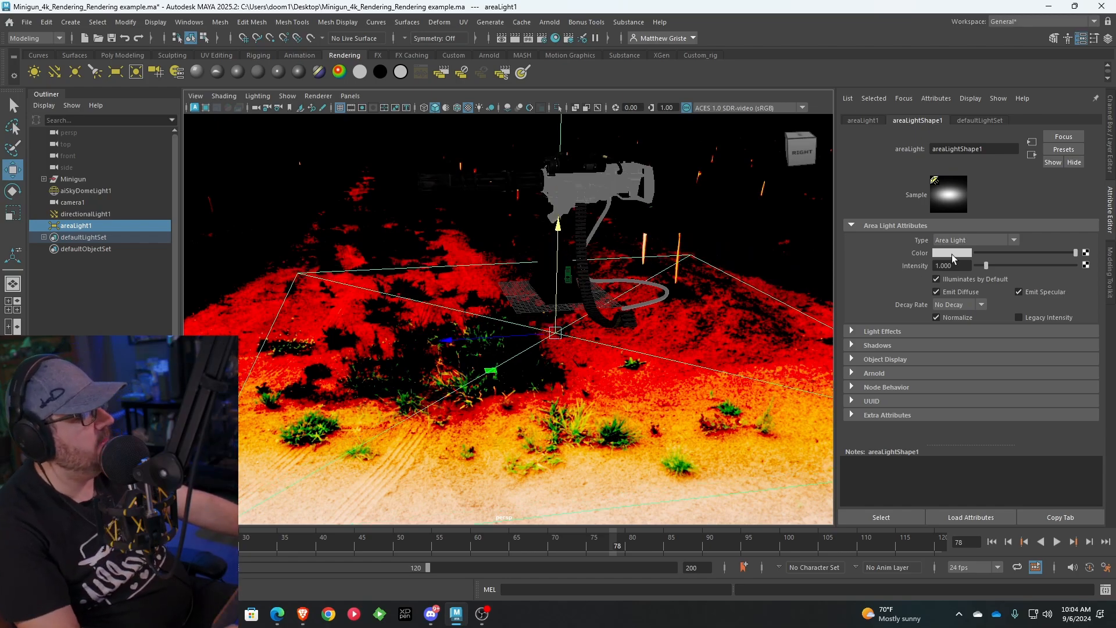
Set the area light's Arnold exposure to 2
left_click(853, 377)
middle_click_drag(583, 331, 559, 341, "alt")
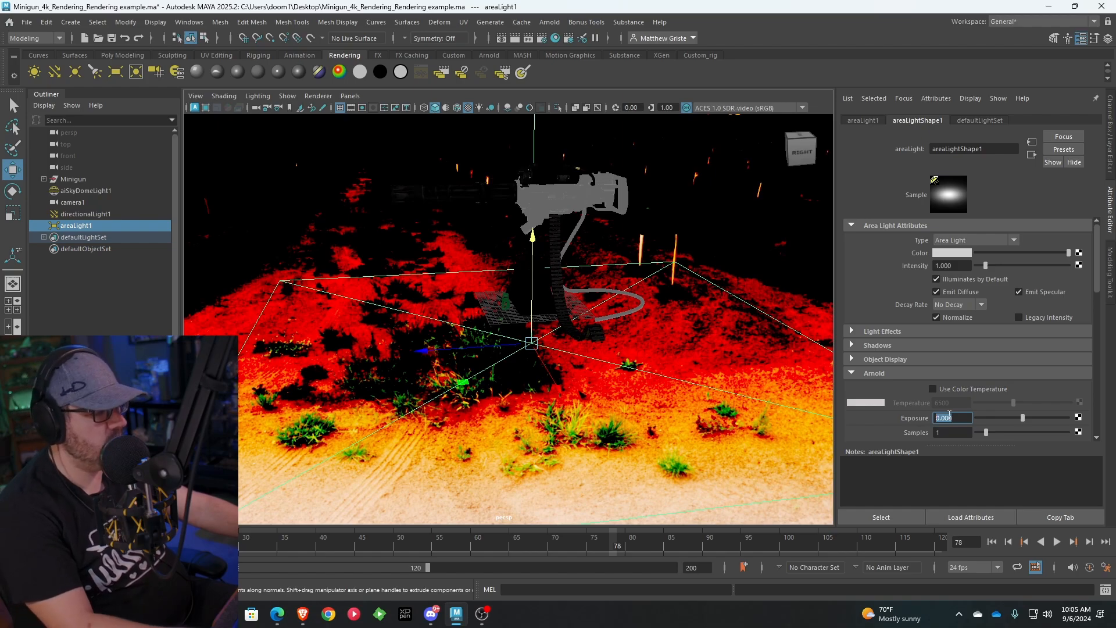
type("2")
key("Return")
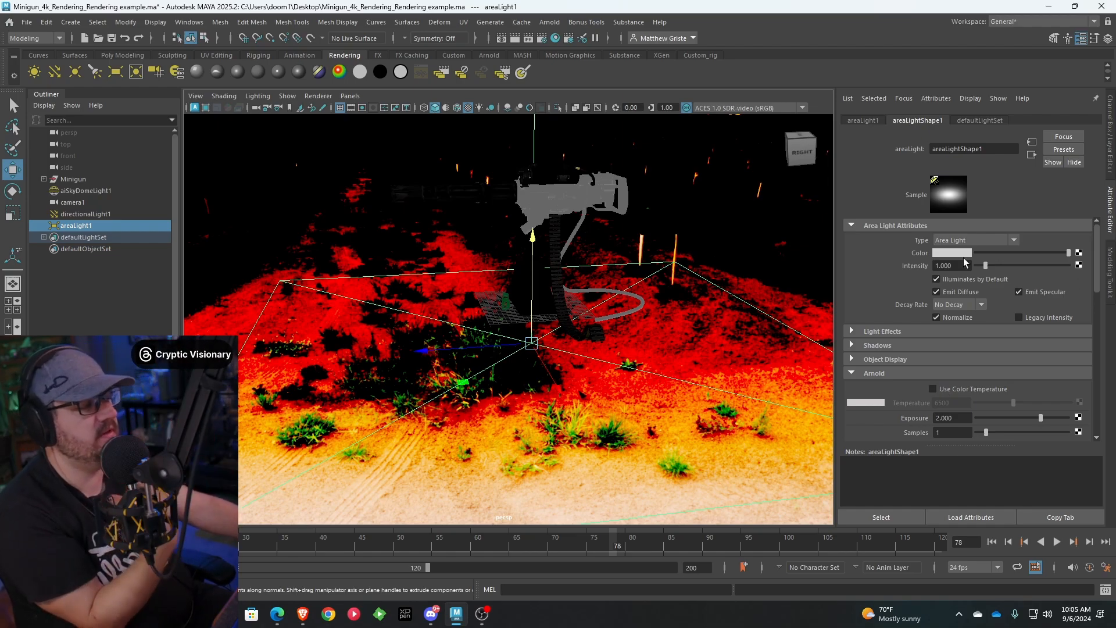
Tint the area light's color a pale, warm orange
left_click(957, 251)
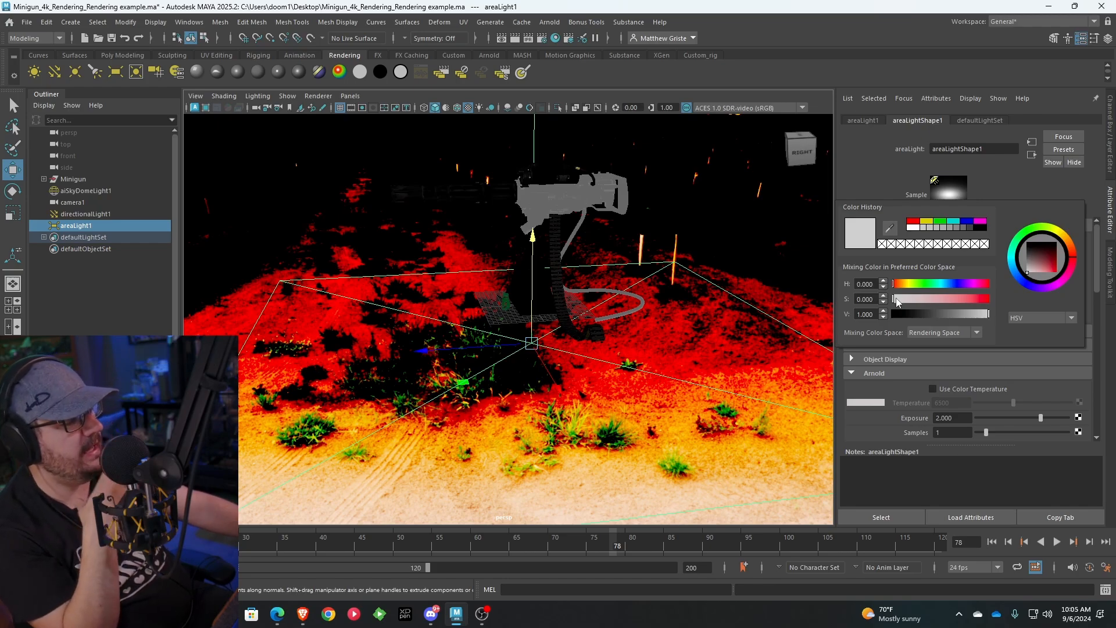
left_click_drag(897, 287, 918, 304)
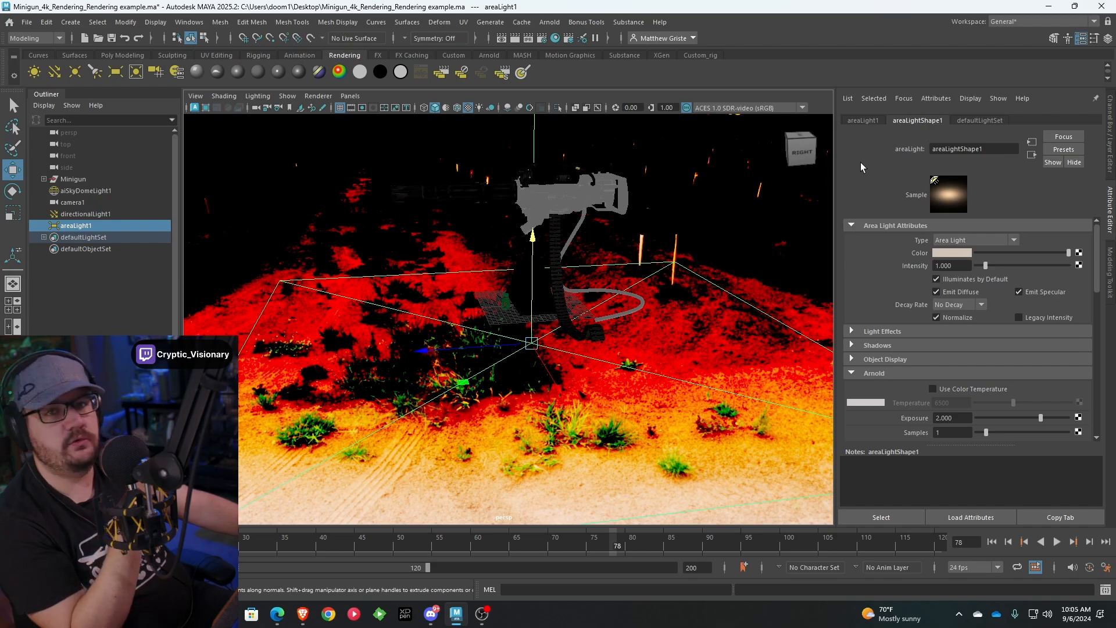
left_click_drag(532, 344, 468, 399, "alt")
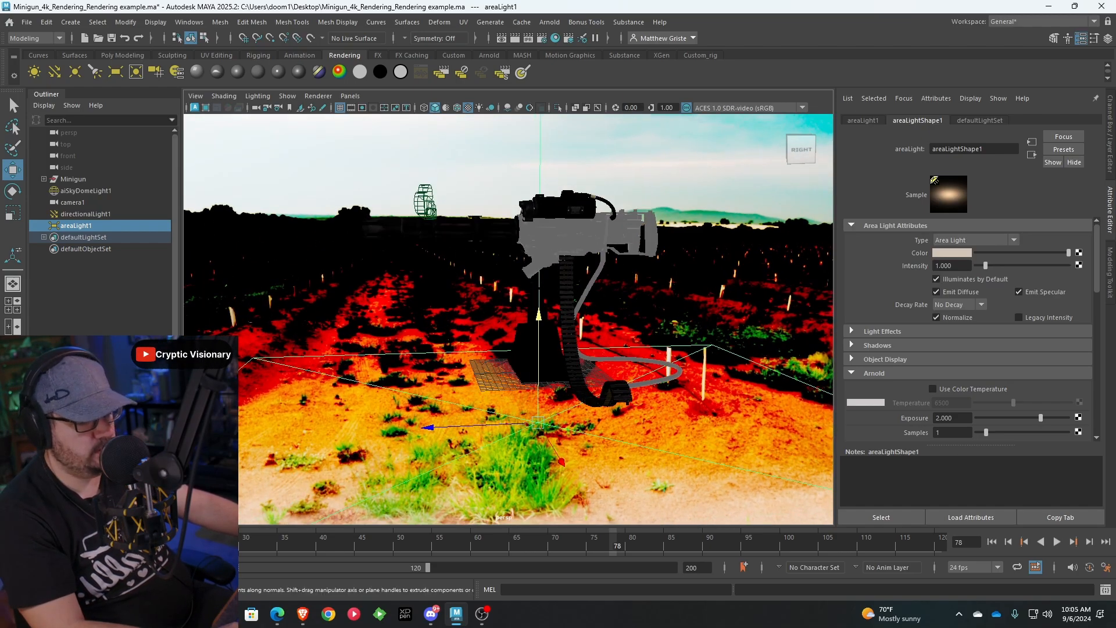
Render the minigun with the warm area light in Arnold RenderView, store a snapshot and compare it with Snapshot_07
left_click(64, 592)
left_click(1081, 584)
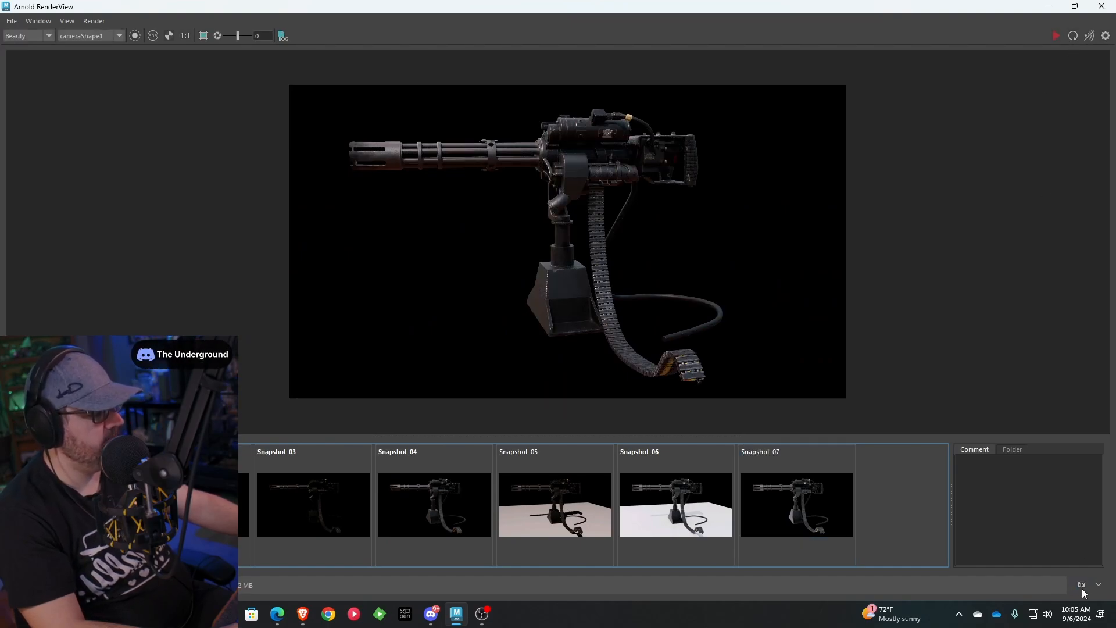
left_click(1083, 589)
left_click(783, 503)
left_click(870, 509)
left_click(776, 497)
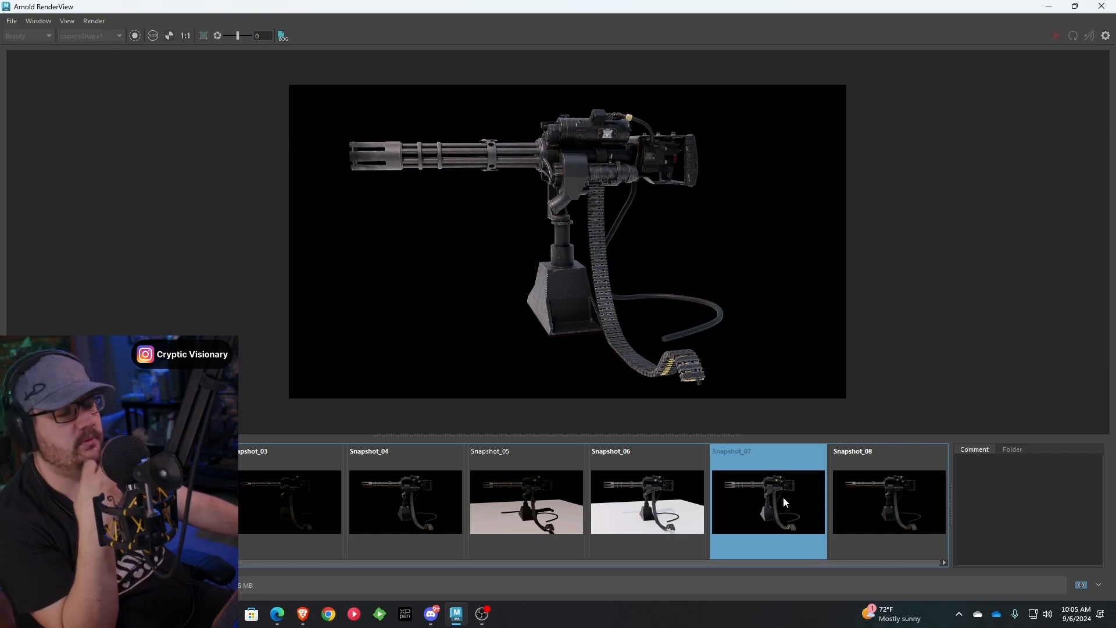
left_click(855, 497)
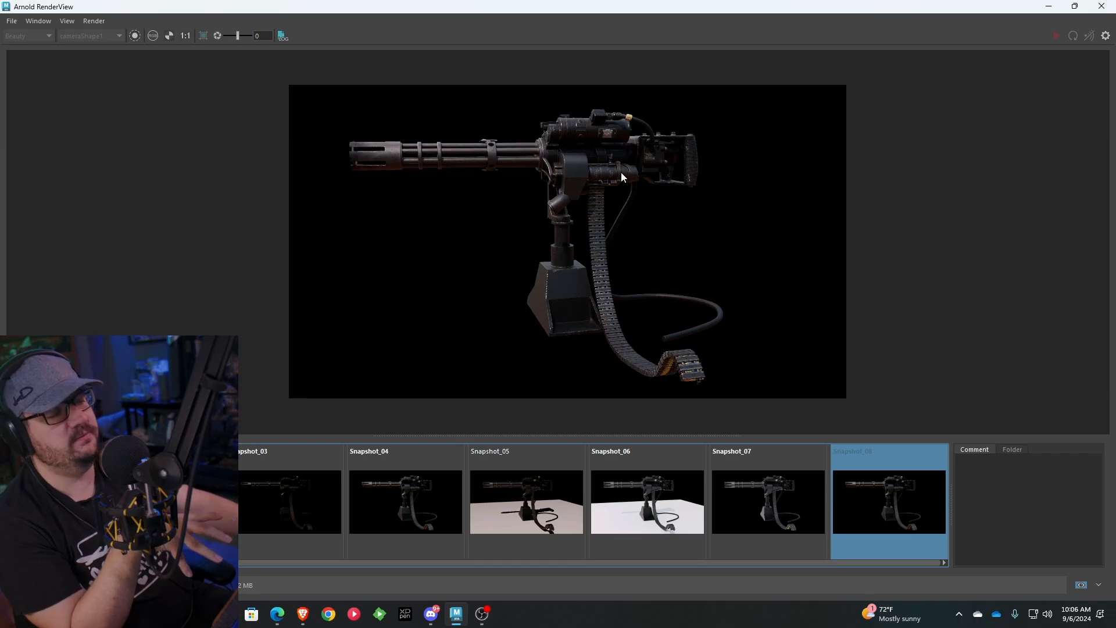
Return to the Maya scene and set the area light's exposure to 6
left_click(1047, 8)
left_click_drag(955, 416, 901, 404)
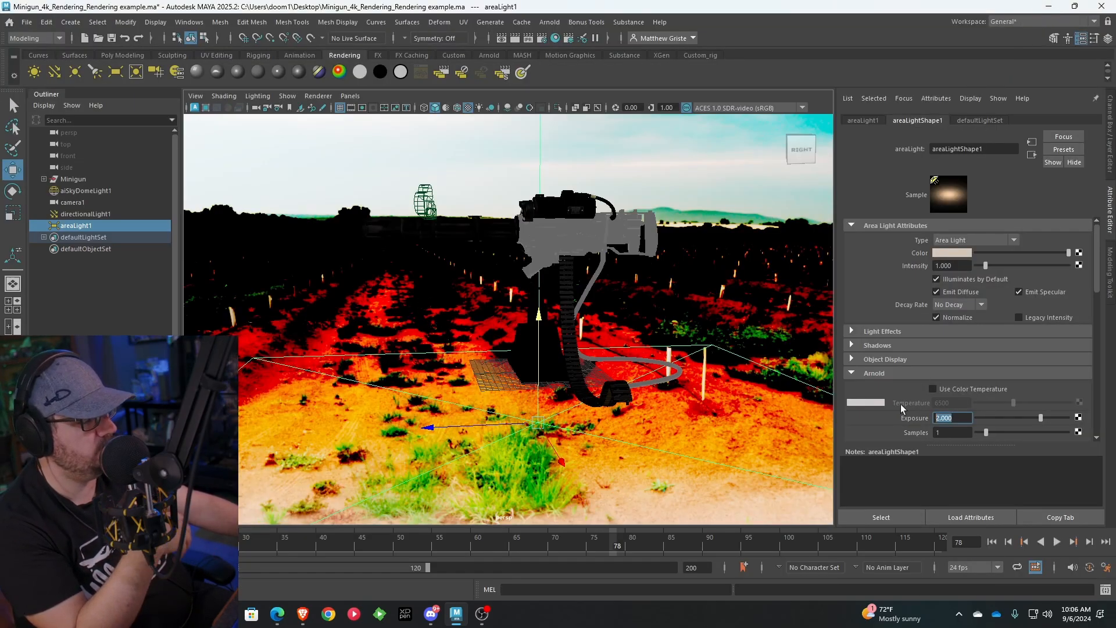
type("7")
key("BackSpace")
type("6")
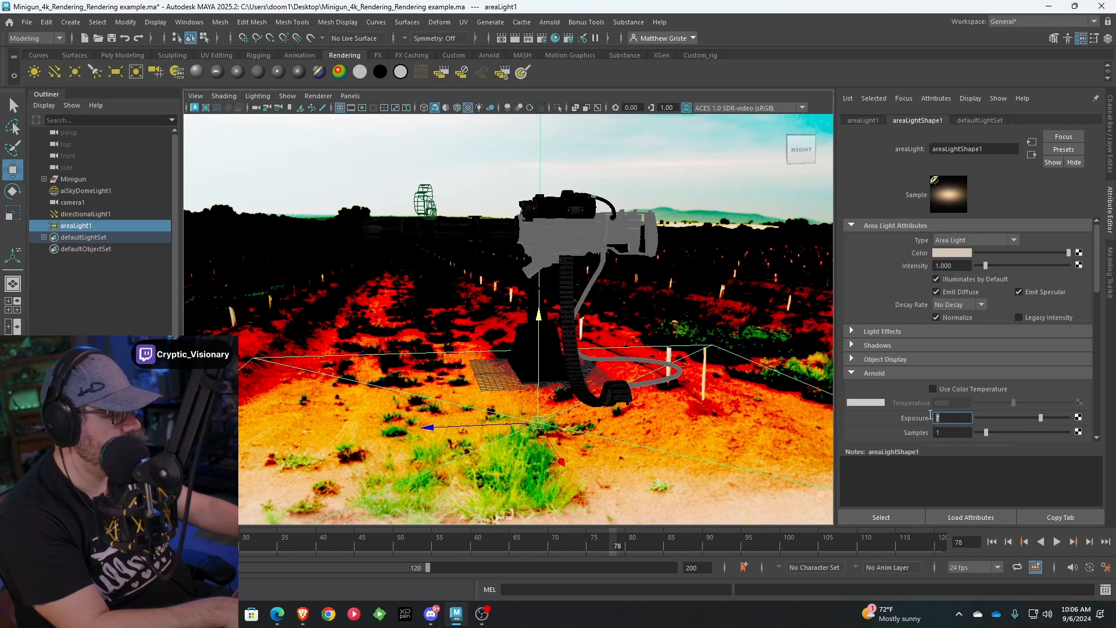
key("Return")
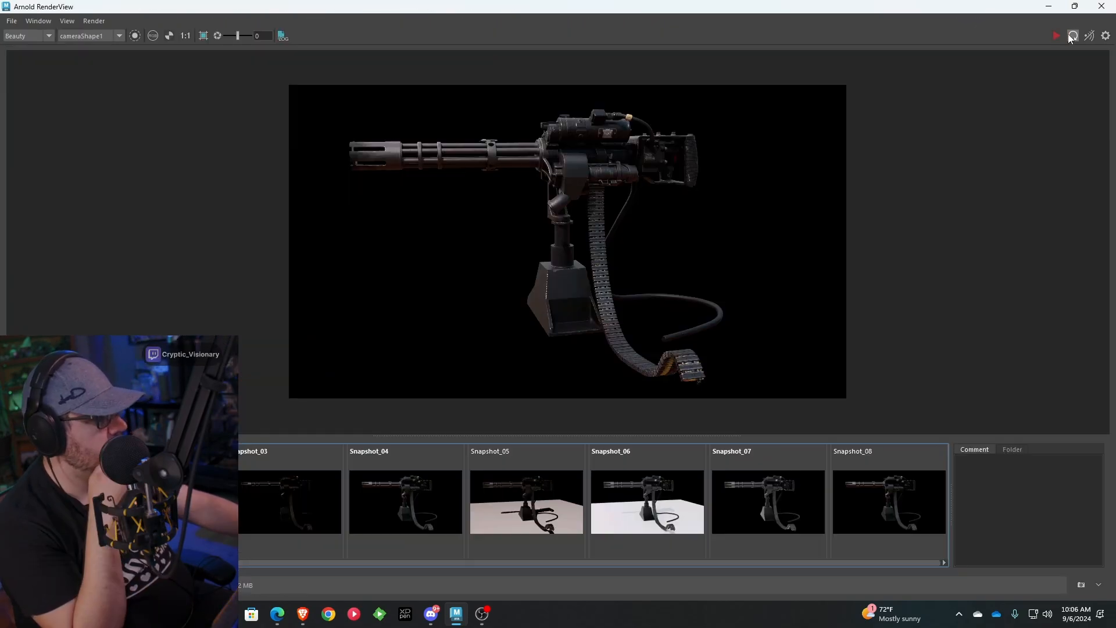
Re-render the minigun with the area light at exposure 6, store a snapshot and compare it with Snapshot_08
left_click(1073, 36)
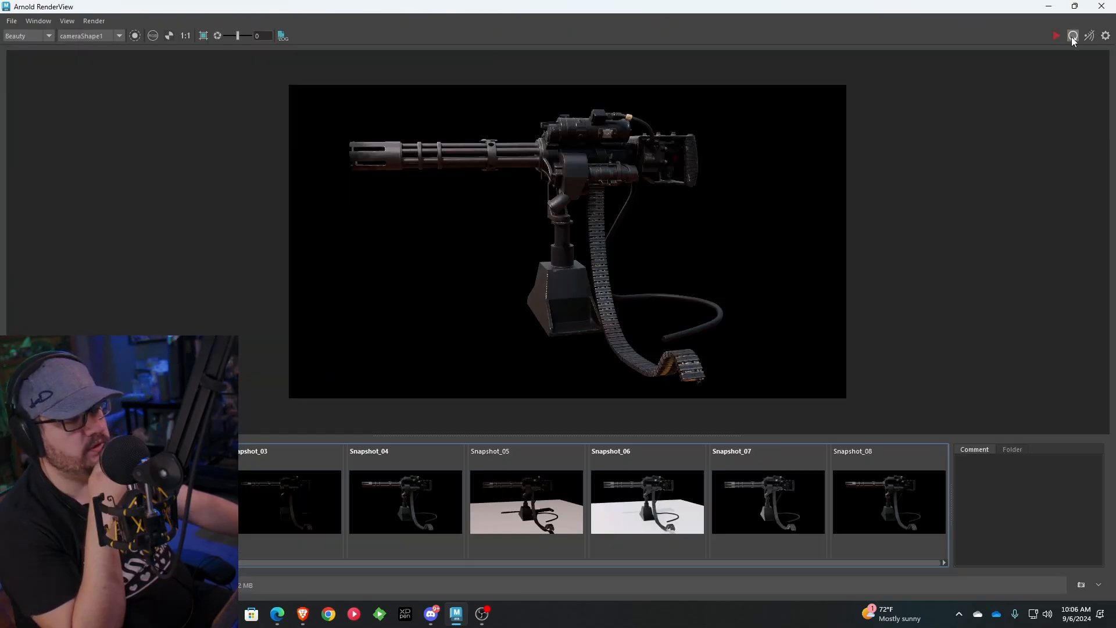
scroll(913, 528, "down", 2)
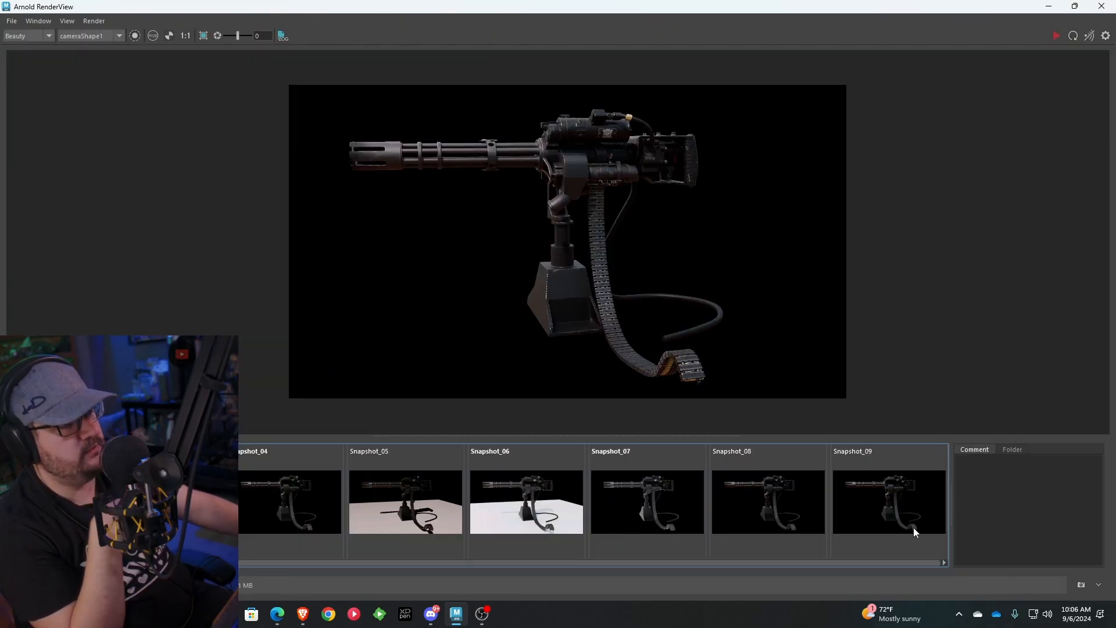
left_click(878, 493)
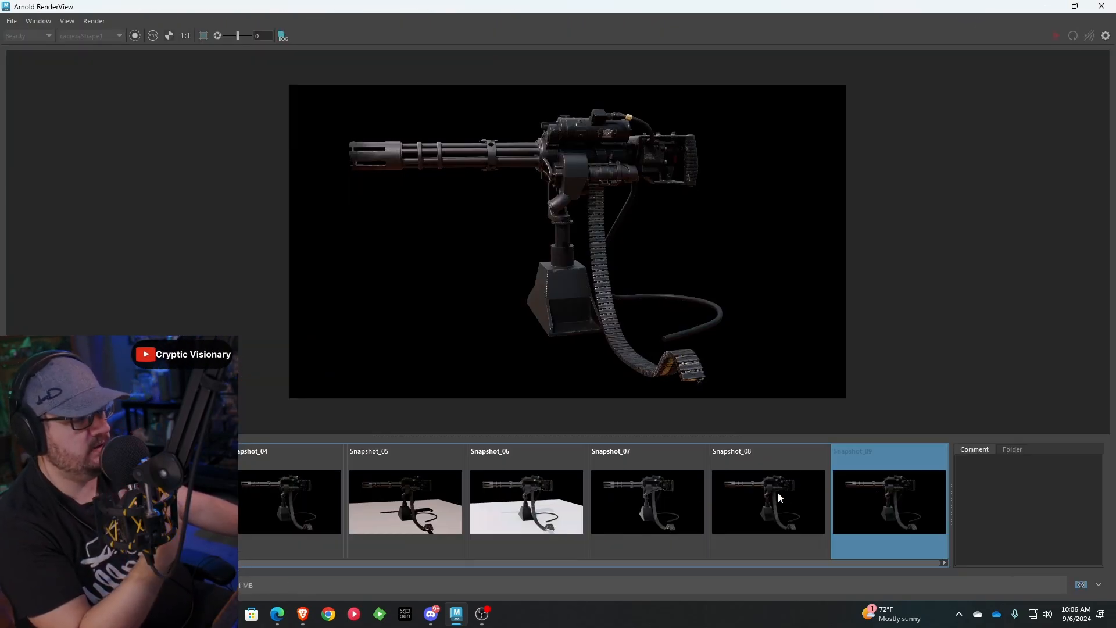
left_click(778, 493)
left_click(854, 499)
left_click(785, 500)
left_click(887, 502)
left_click(787, 501)
left_click(879, 498)
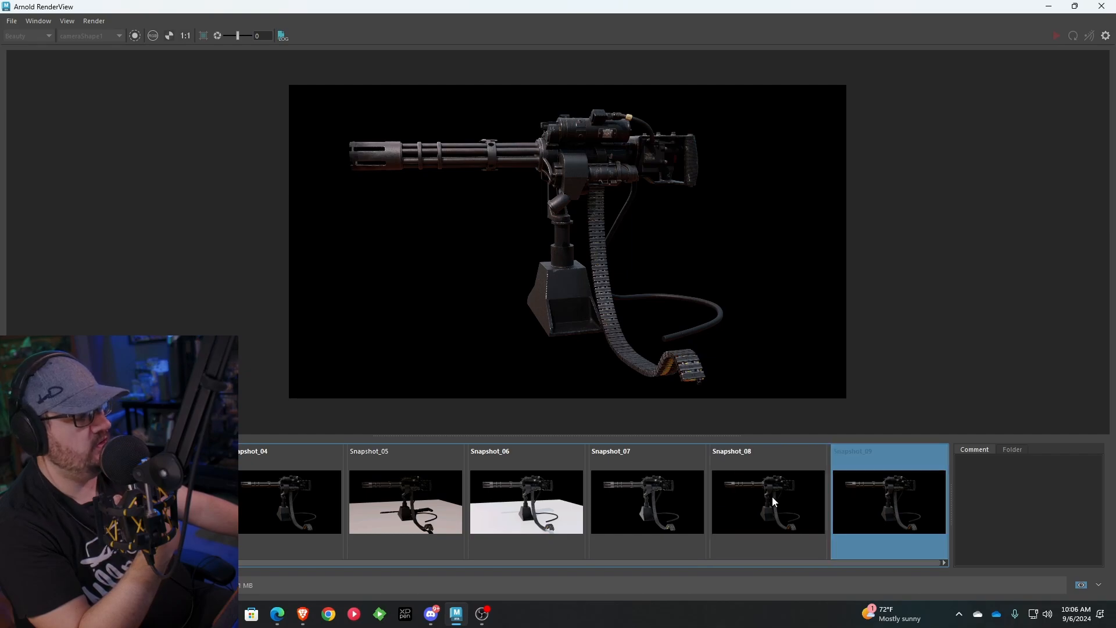
left_click(776, 497)
left_click(882, 497)
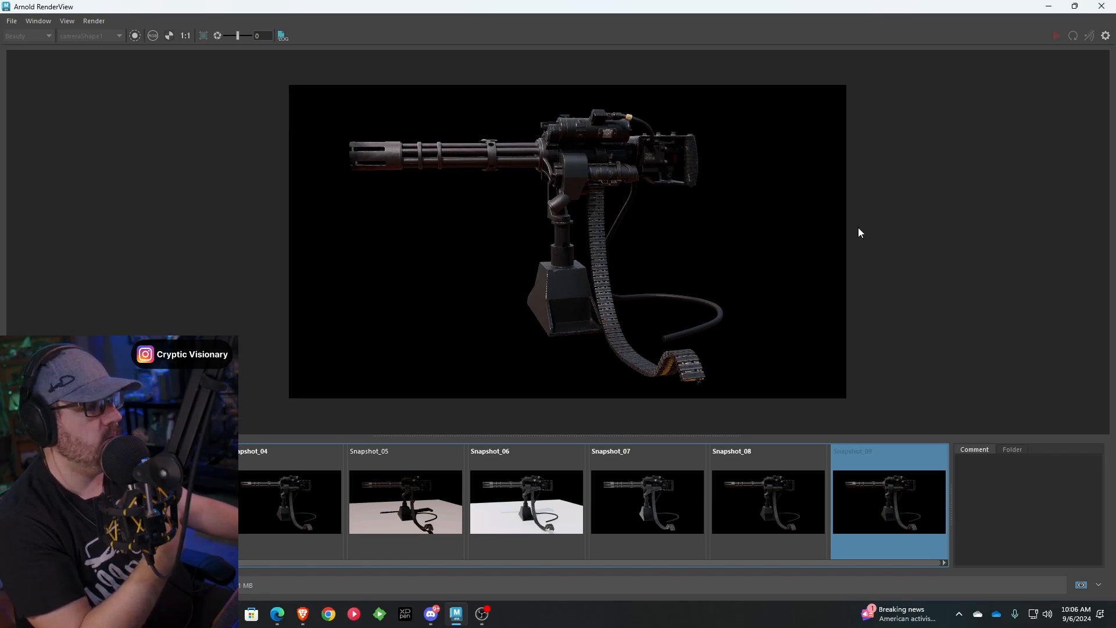
Return to the Maya scene and set the area light's exposure to 12
left_click(1050, 7)
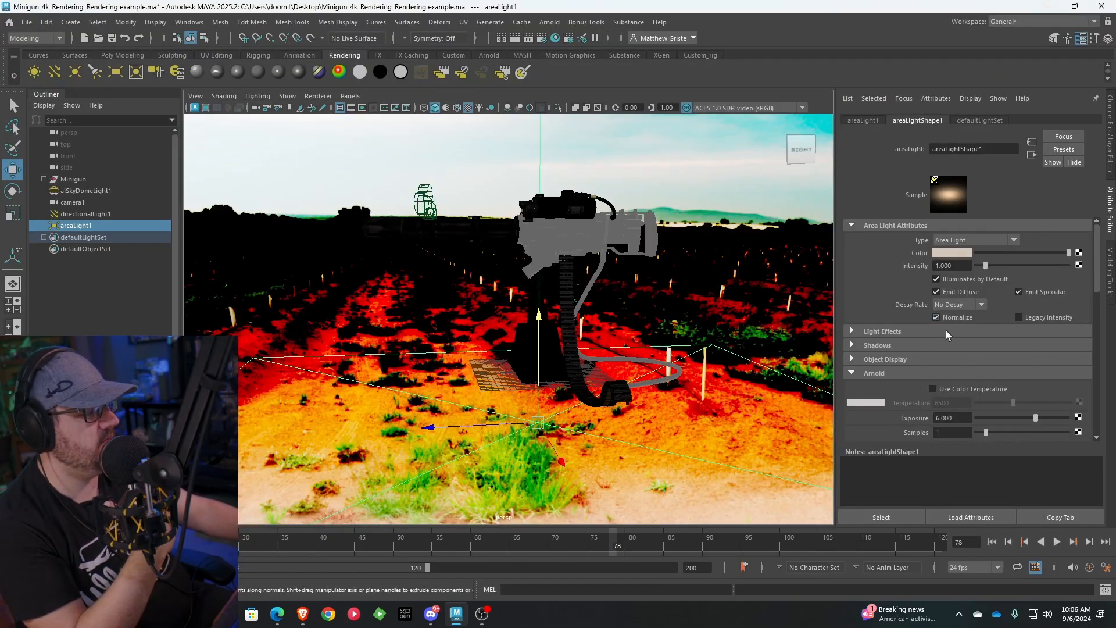
left_click(966, 419)
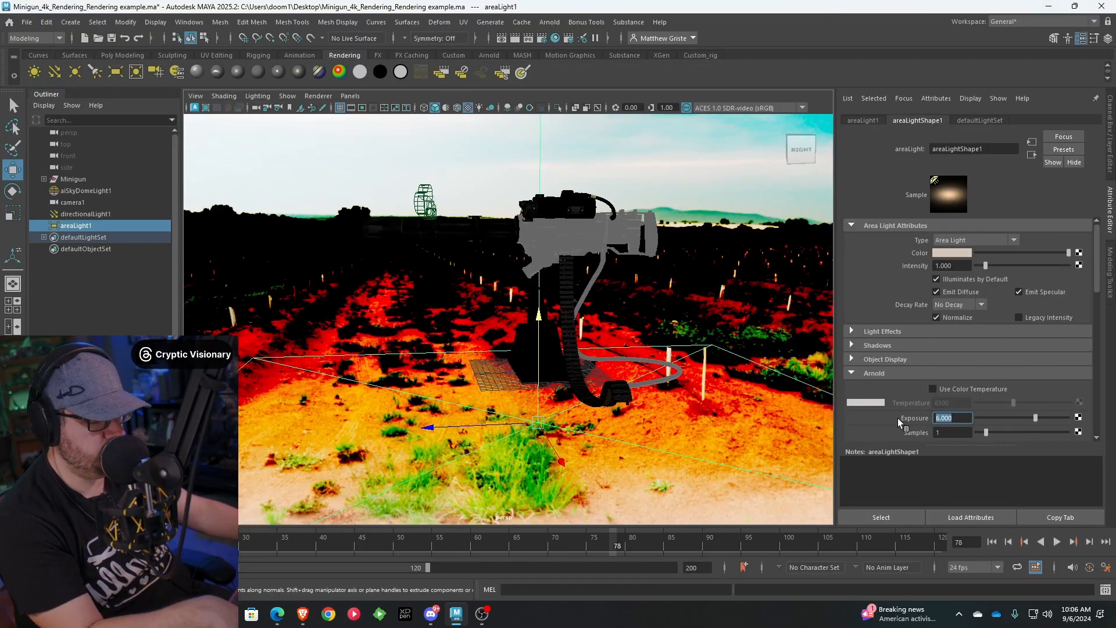
type("12")
key("Return")
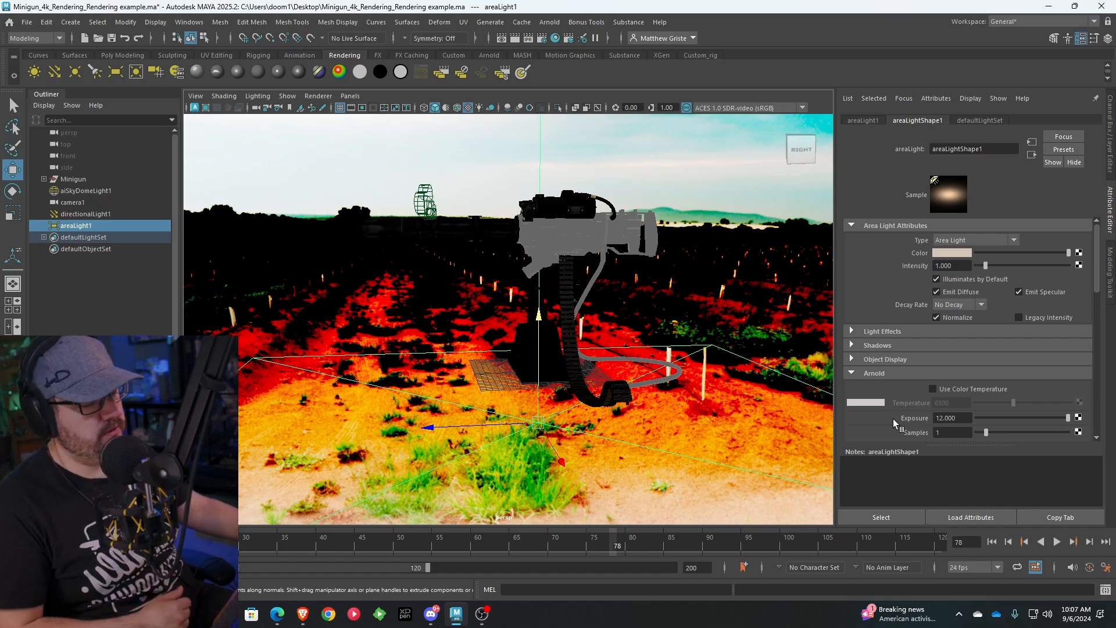
Re-render the minigun with the area light at exposure 12, store a snapshot and compare it with Snapshot_09
left_click(456, 614)
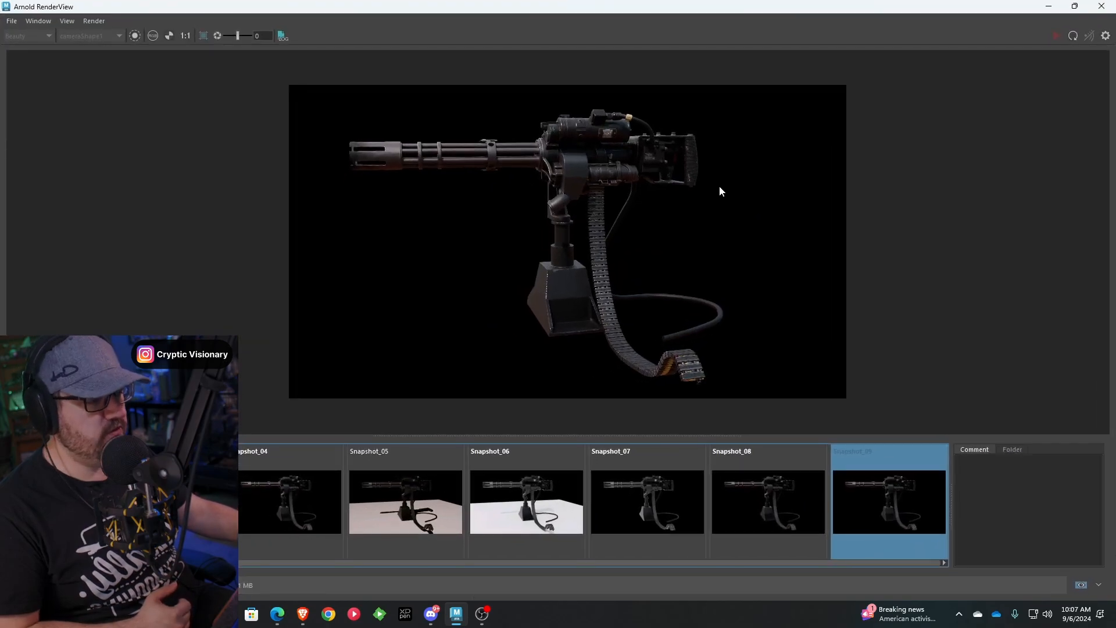
left_click(1072, 36)
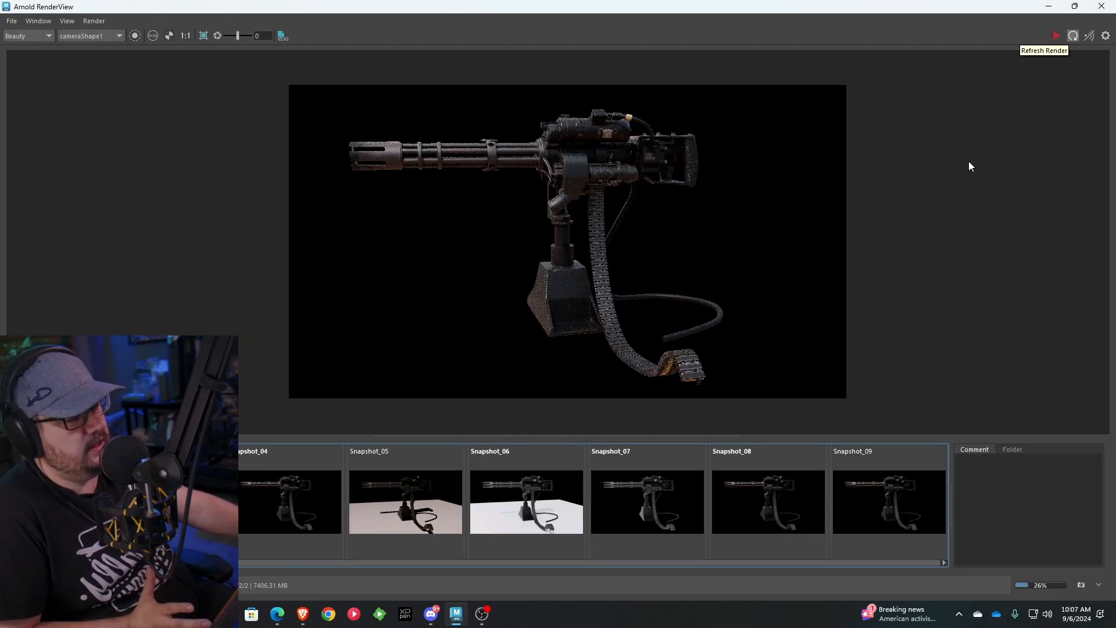
left_click(791, 504)
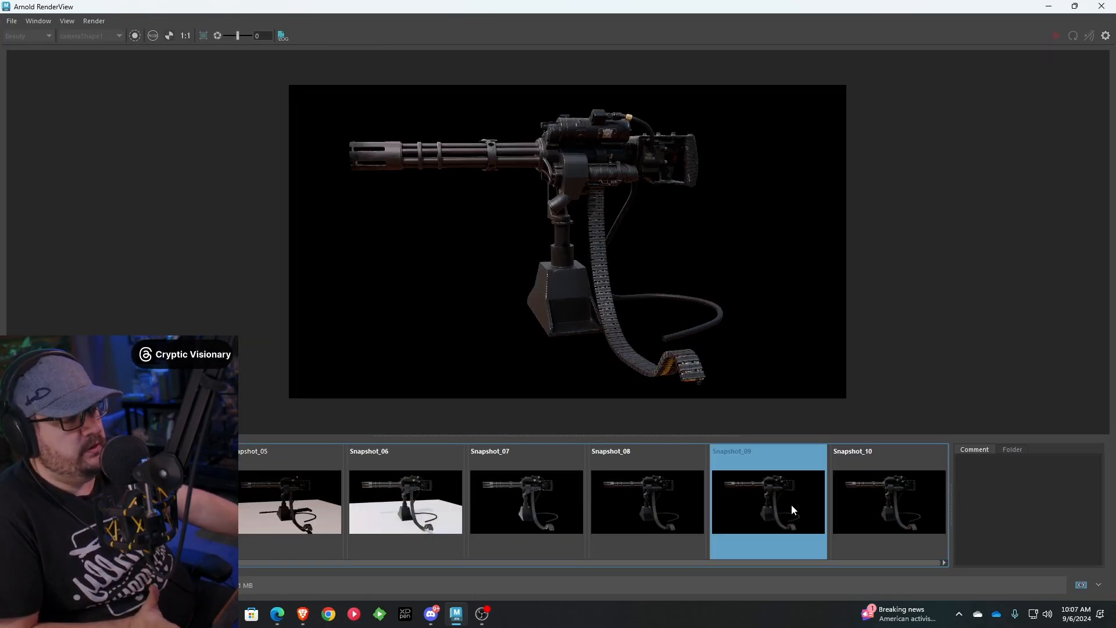
left_click(854, 509)
left_click(765, 507)
left_click(901, 512)
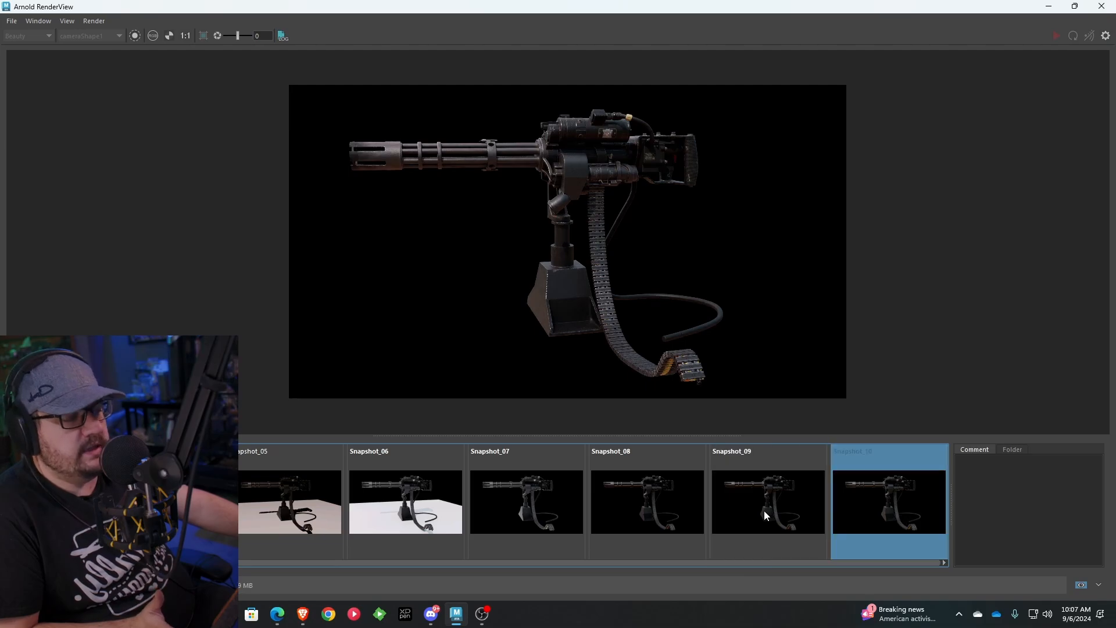
left_click(764, 511)
left_click(873, 510)
left_click(779, 506)
left_click(894, 507)
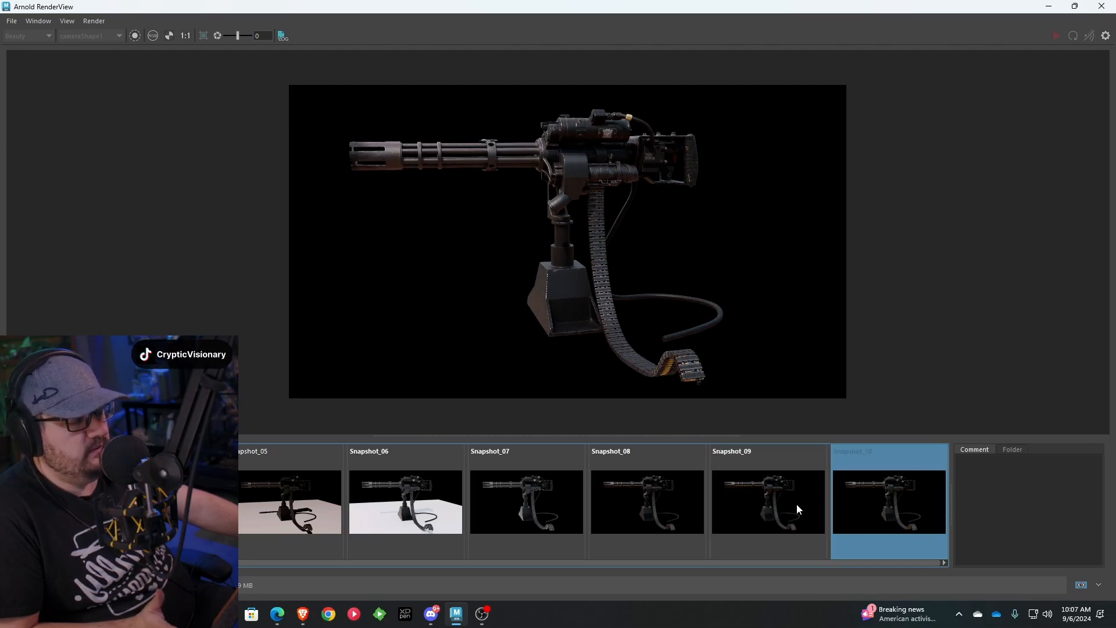
Compare Snapshot_09 with Snapshot_10, return to the Maya scene and confirm the area light's exposure at 12
left_click(797, 505)
left_click(861, 506)
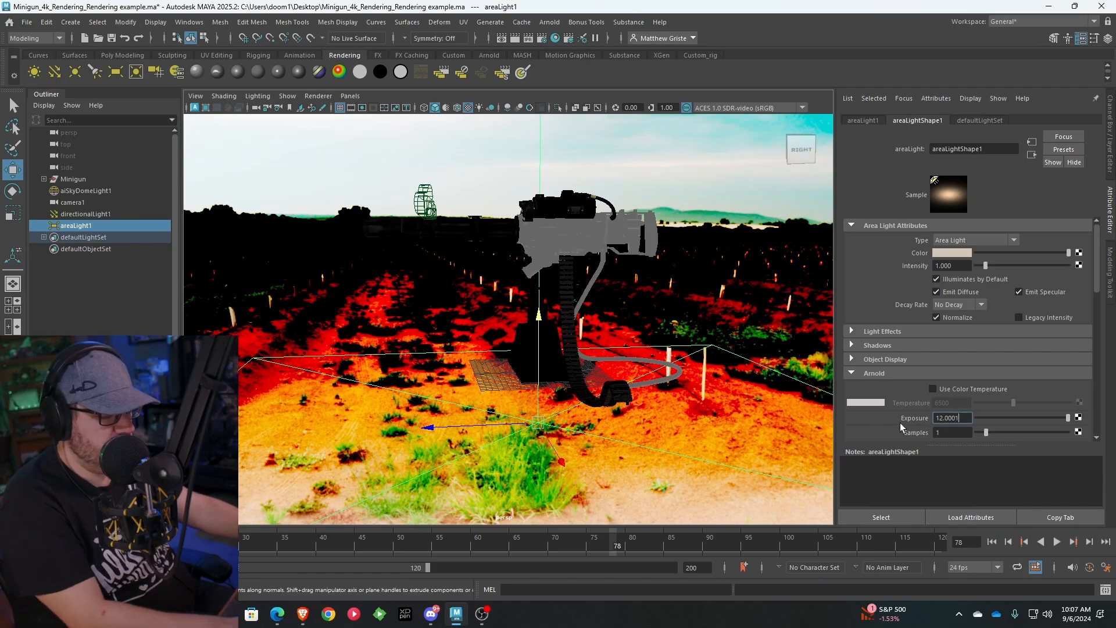
key("Return")
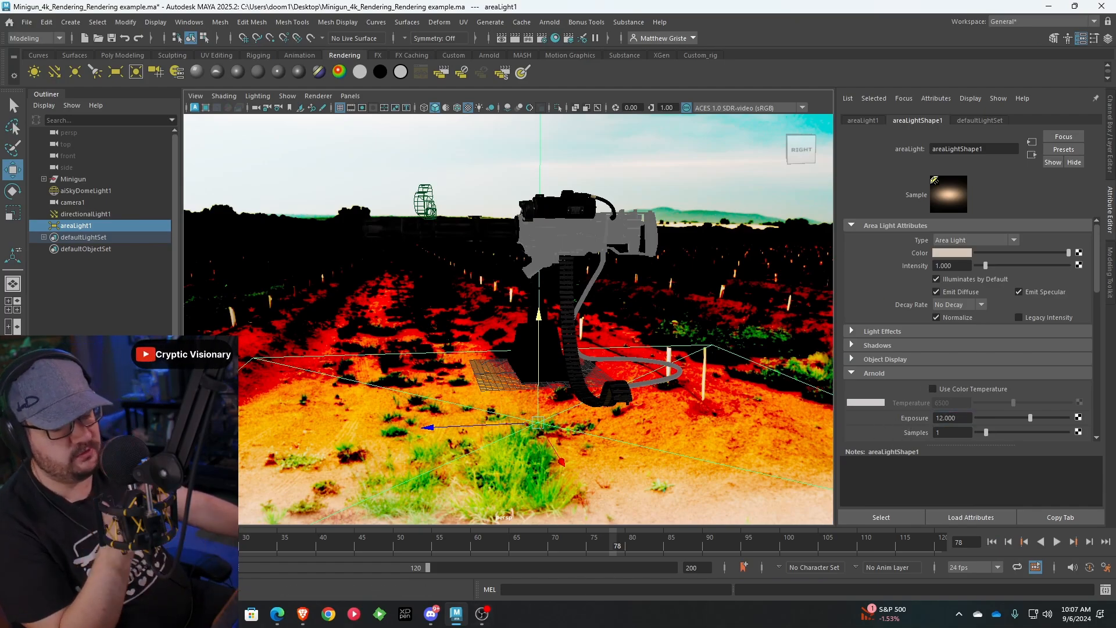
Re-render the minigun in the Arnold RenderView, store a snapshot and bring it into view in the snapshot strip
left_click(456, 614)
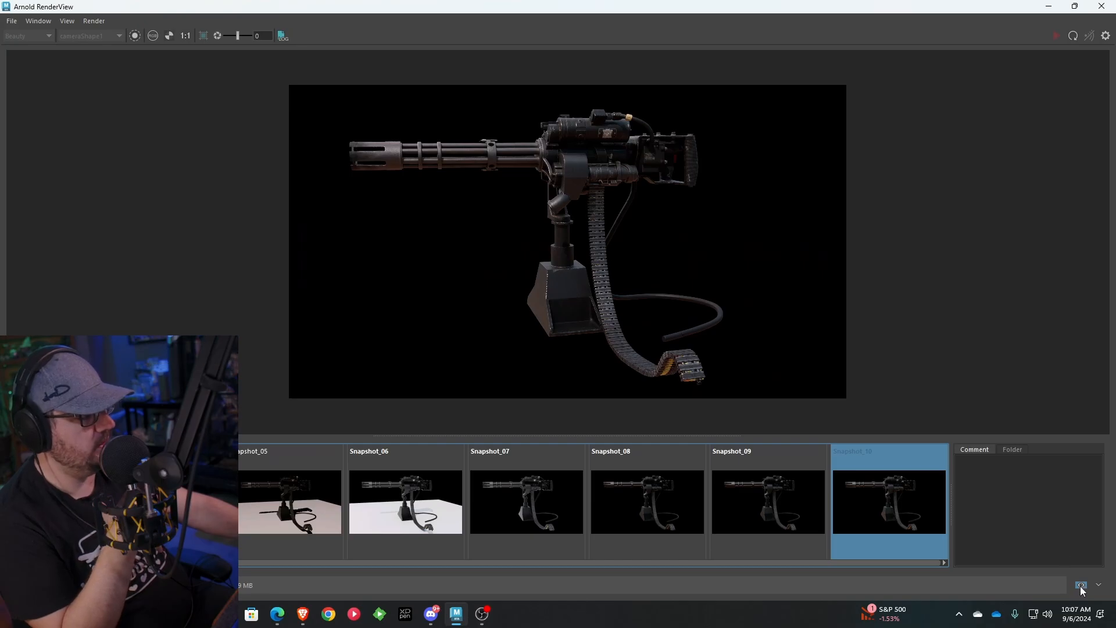
left_click(1074, 36)
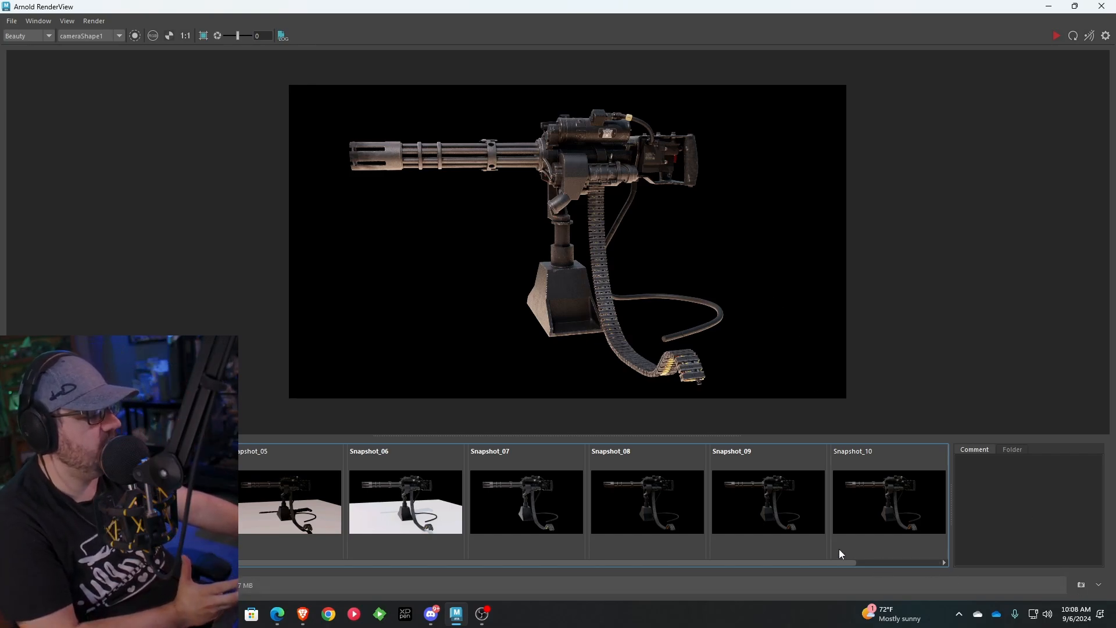
left_click_drag(861, 562, 954, 562)
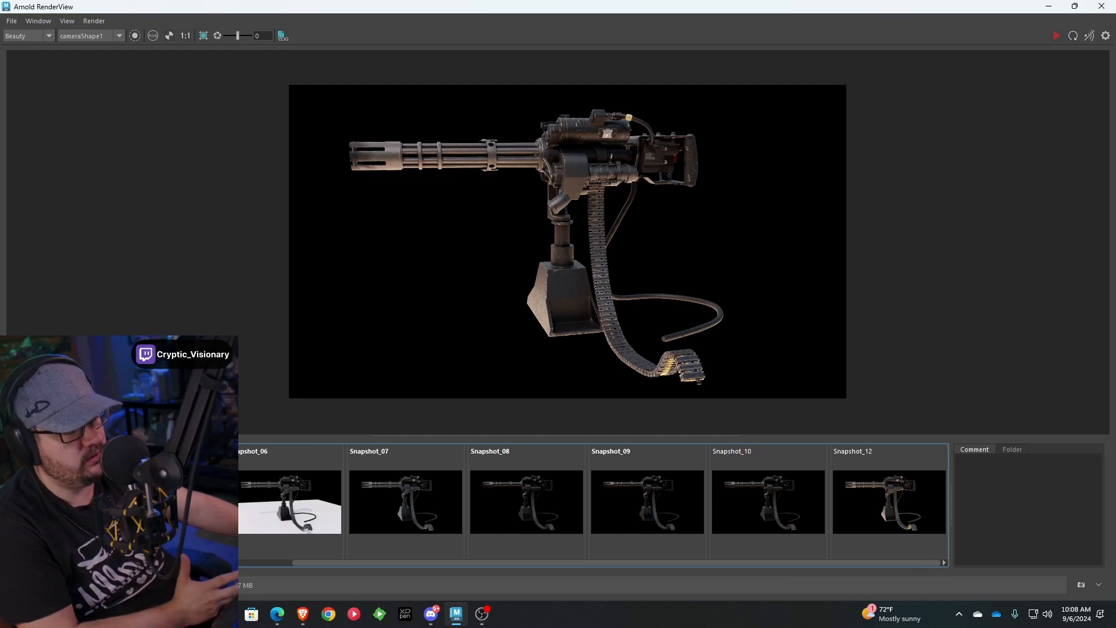
Re-render with the area light at exposure 13, store a snapshot and compare it with Snapshot_10, inspecting the gun body up close
left_click(1049, 6)
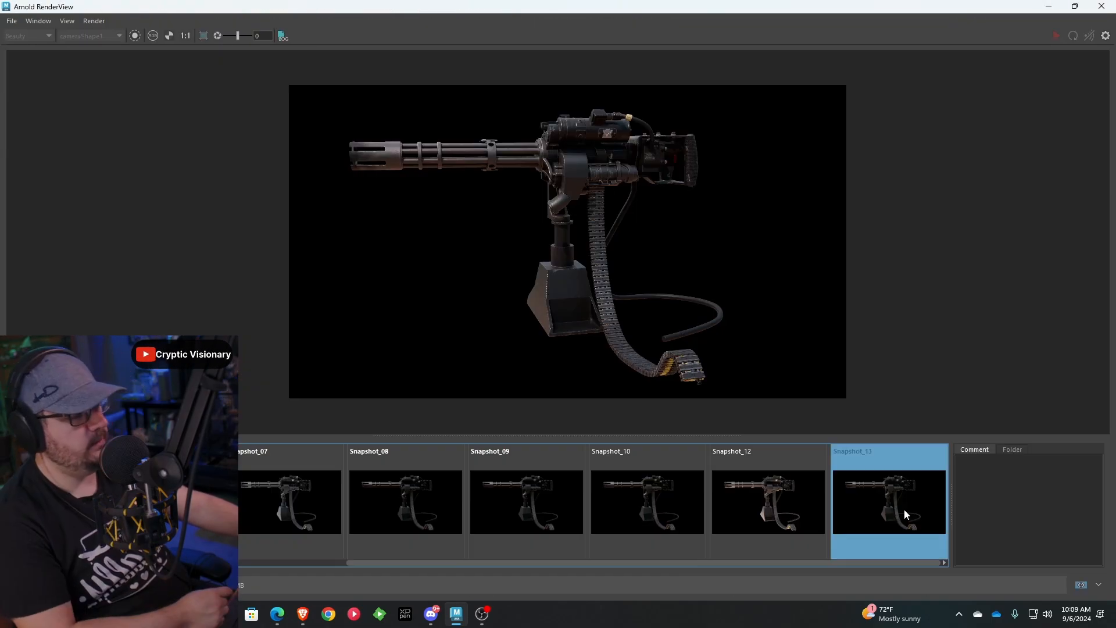
left_click(622, 489)
left_click(891, 484)
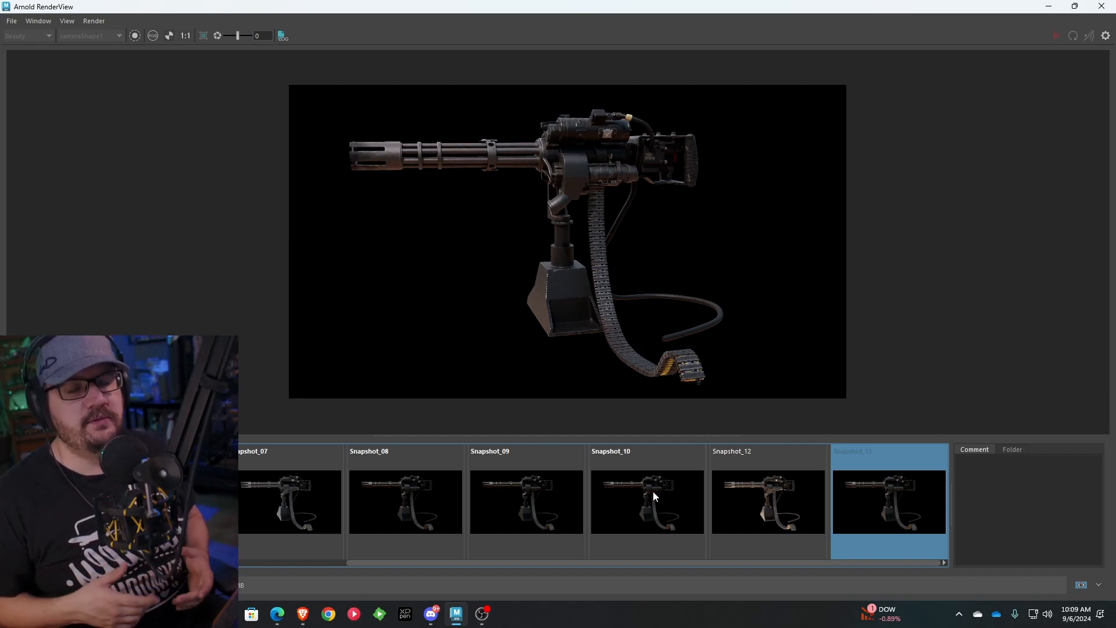
scroll(579, 113, "up", 4)
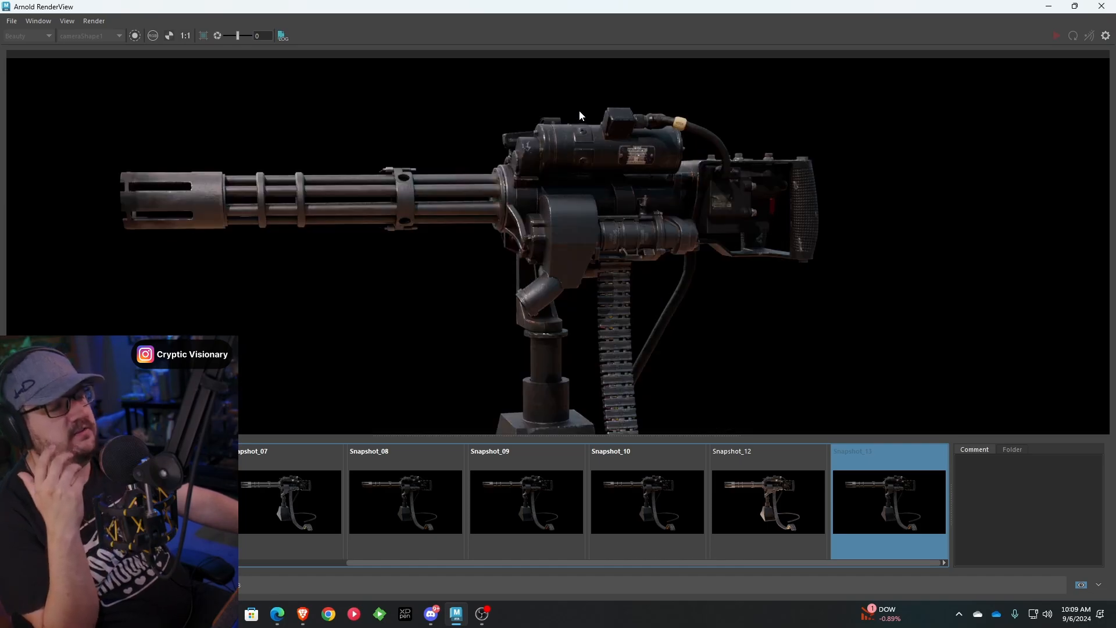
scroll(547, 186, "down", 2)
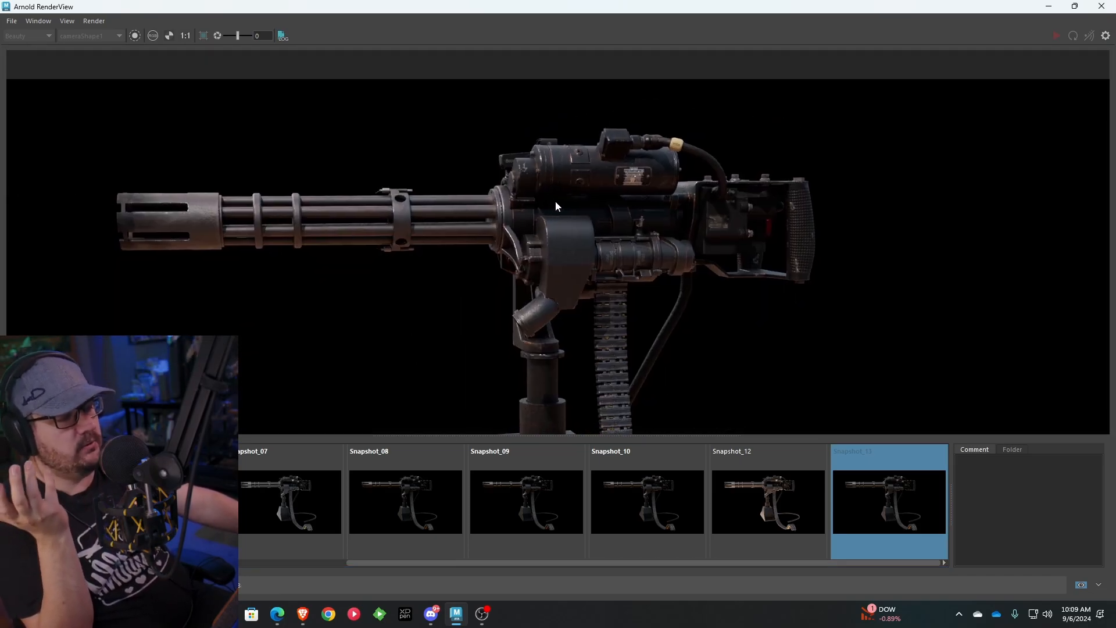
scroll(523, 174, "down", 1)
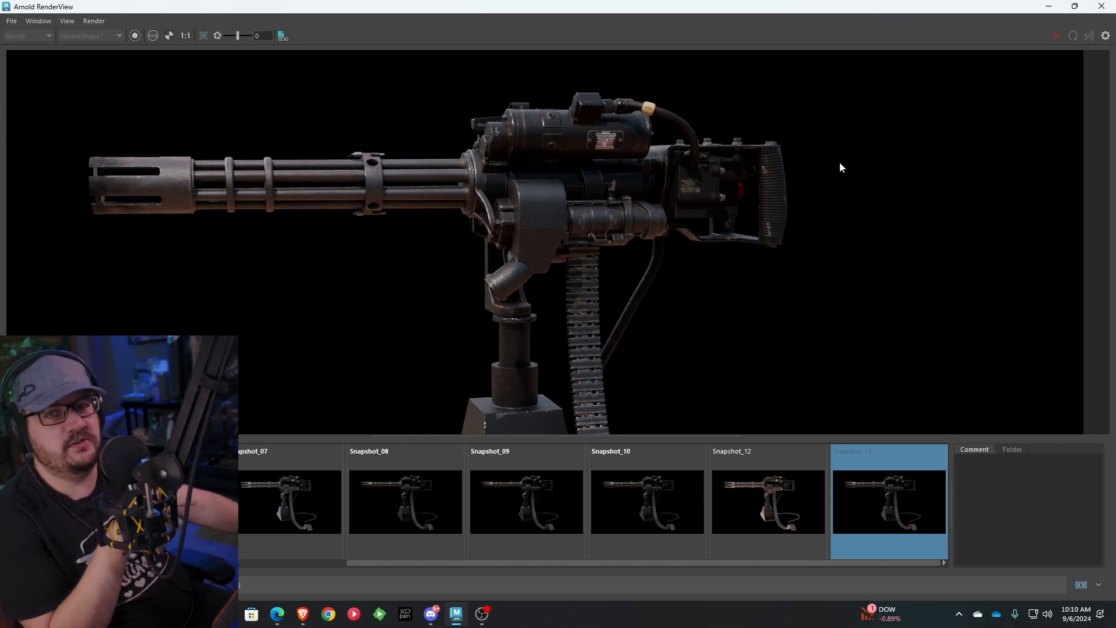
Return to the Maya scene and hide the Dome_Light display layer
left_click(1051, 7)
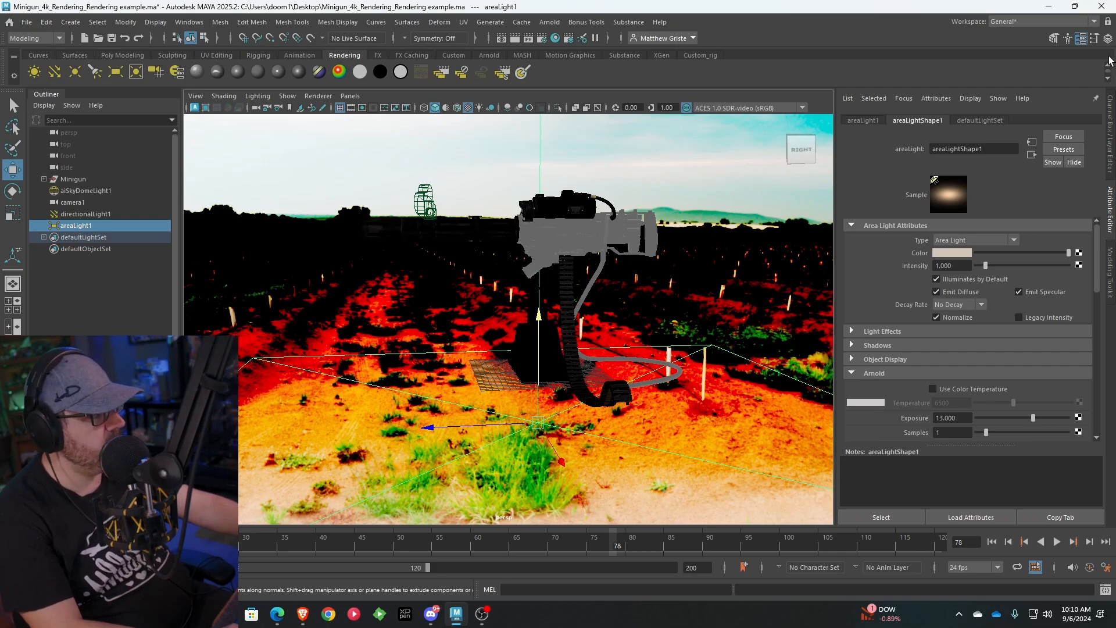
left_click(1108, 39)
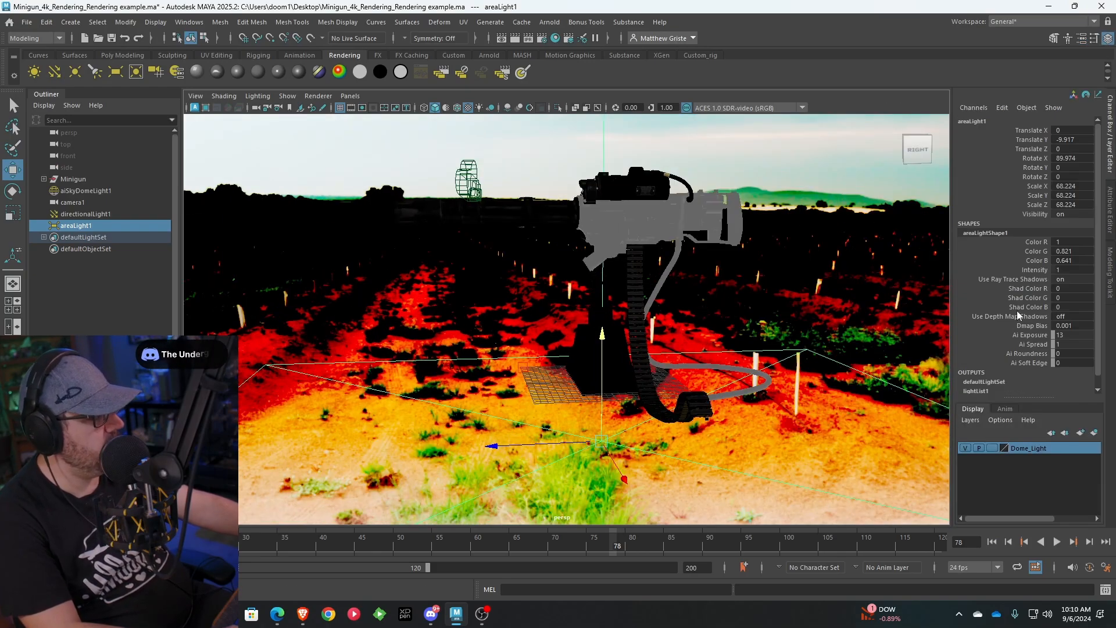
left_click(965, 448)
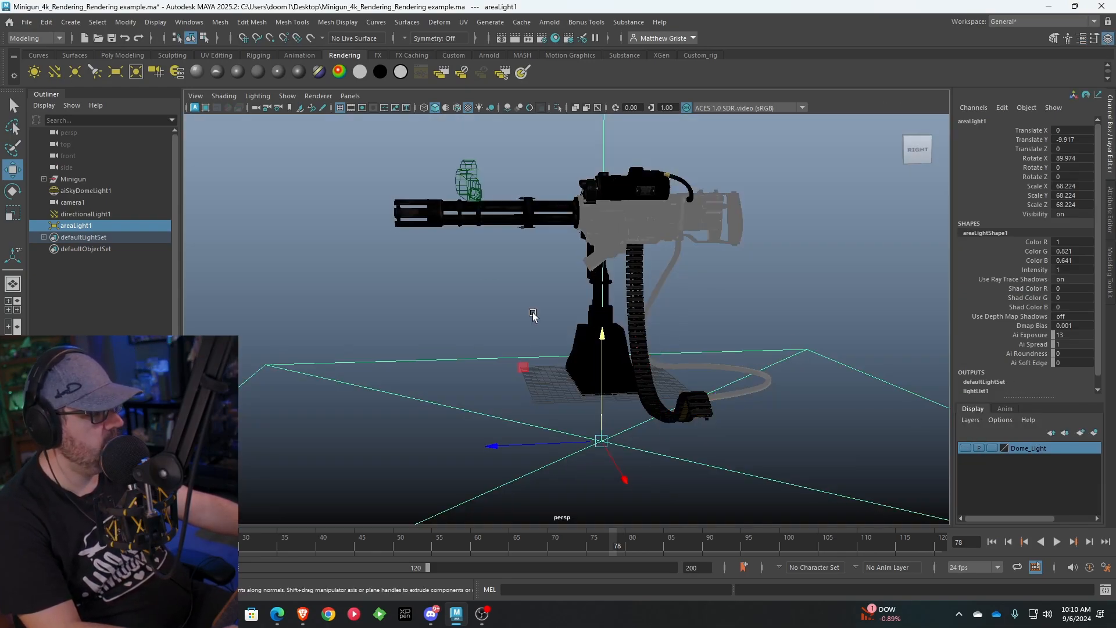
Examine how the directional light and the area light are placed around the minigun from several angles
left_click_drag(533, 316, 620, 334, "alt")
left_click(789, 274)
scroll(790, 294, "down", 9)
left_click_drag(789, 294, 508, 265, "alt")
left_click_drag(726, 304, 620, 394)
middle_click_drag(659, 185, 662, 388, "alt")
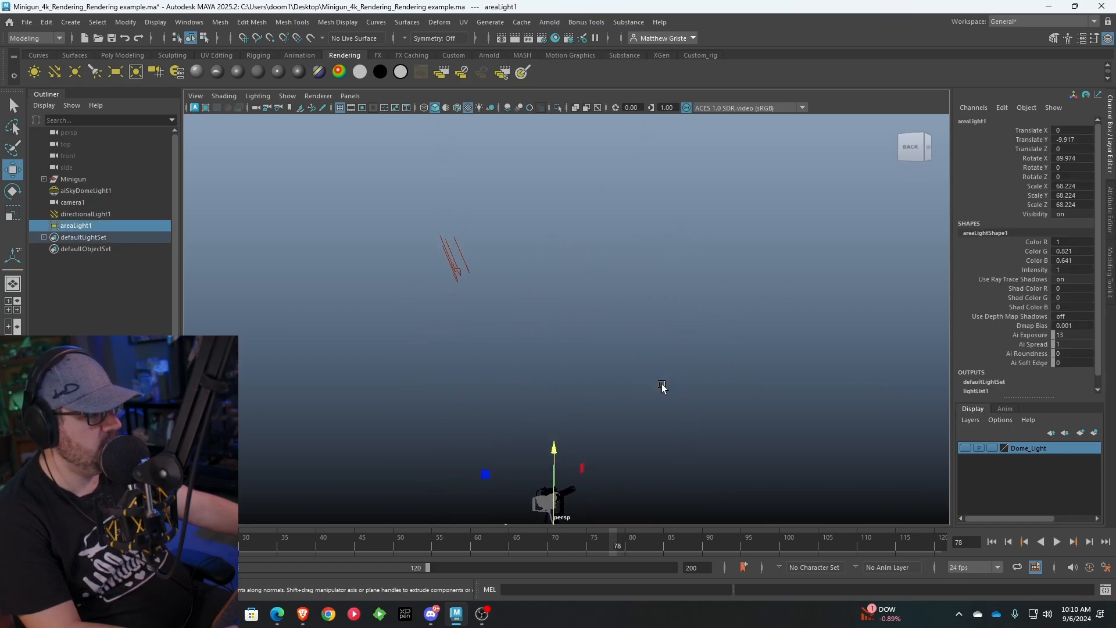
left_click_drag(508, 252, 413, 294)
middle_click_drag(484, 346, 496, 258, "alt")
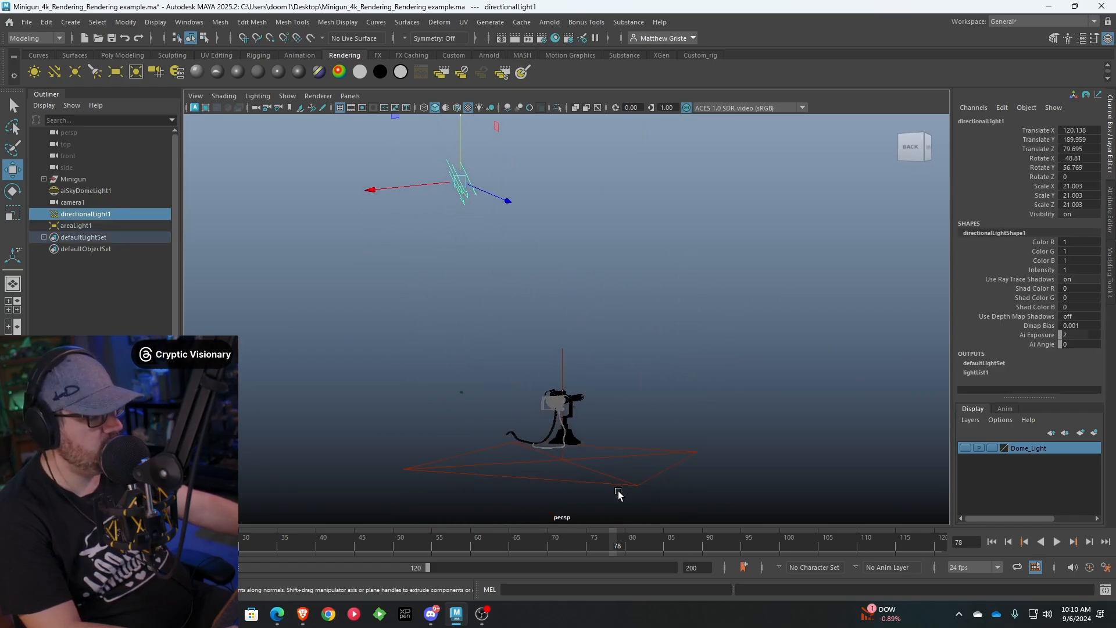
left_click_drag(619, 493, 660, 453)
left_click_drag(677, 365, 735, 400, "alt")
left_click(706, 418)
scroll(605, 336, "up", 4)
middle_click_drag(599, 385, 548, 243, "alt")
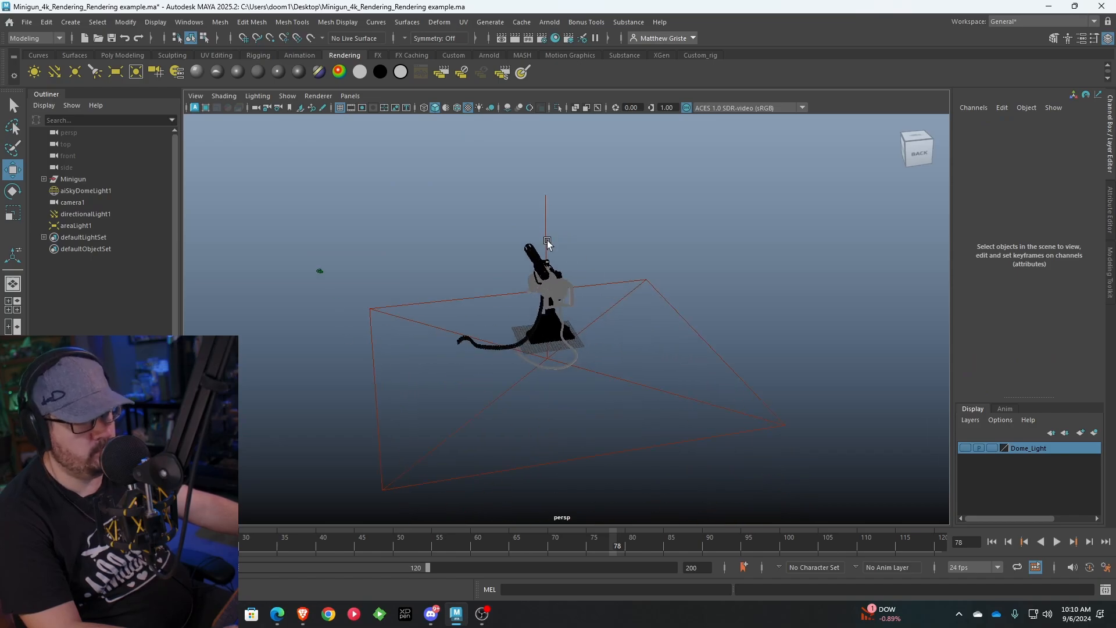
left_click_drag(548, 243, 578, 247, "alt")
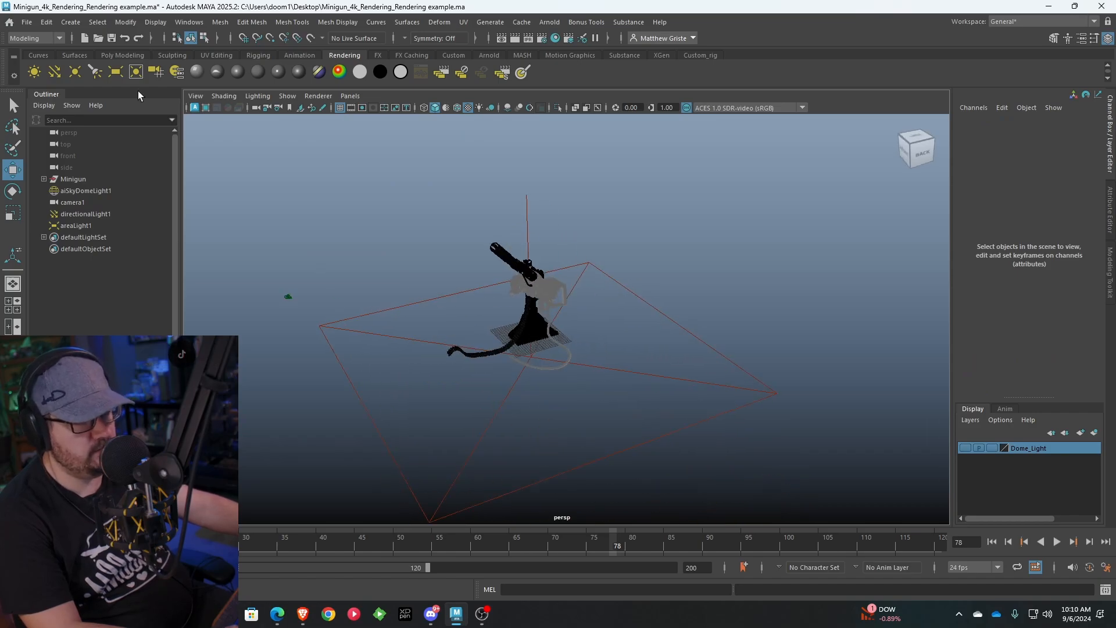
Create a point light and move it above the minigun's rear, to about X 32.8, Y 39.6, Z -16.8
left_click(74, 73)
left_click_drag(494, 357, 642, 360, "alt")
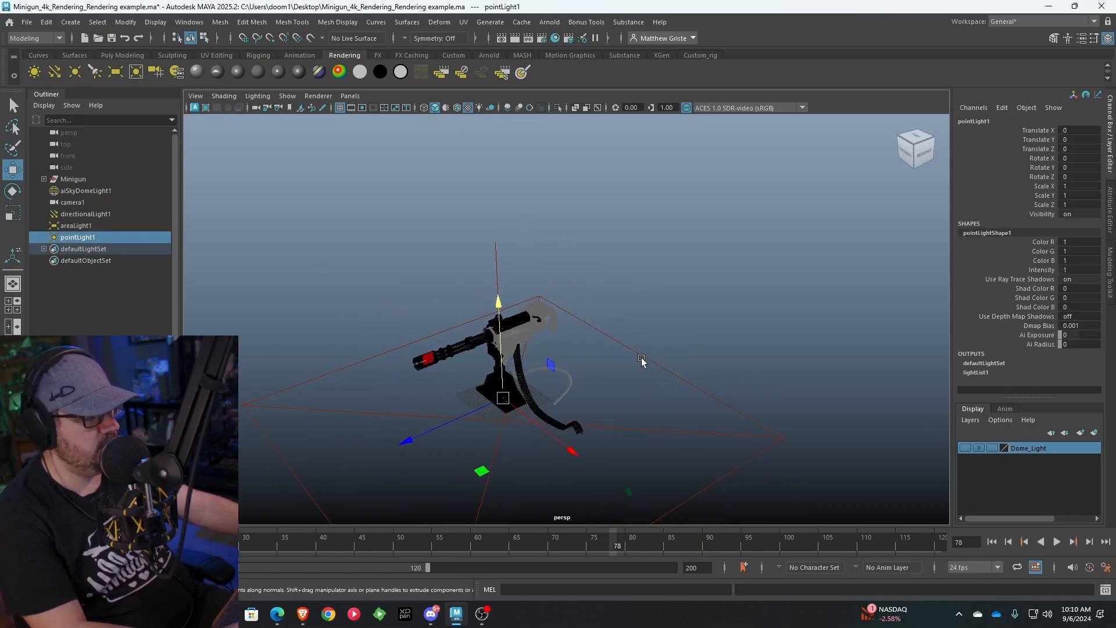
left_click_drag(498, 362, 499, 285)
left_click_drag(534, 345, 607, 379)
left_click_drag(534, 380, 555, 255)
scroll(597, 353, "up", 3)
left_click_drag(446, 283, 472, 292)
left_click_drag(552, 272, 667, 236, "alt")
scroll(624, 269, "up", 2)
middle_click_drag(666, 236, 683, 256, "alt")
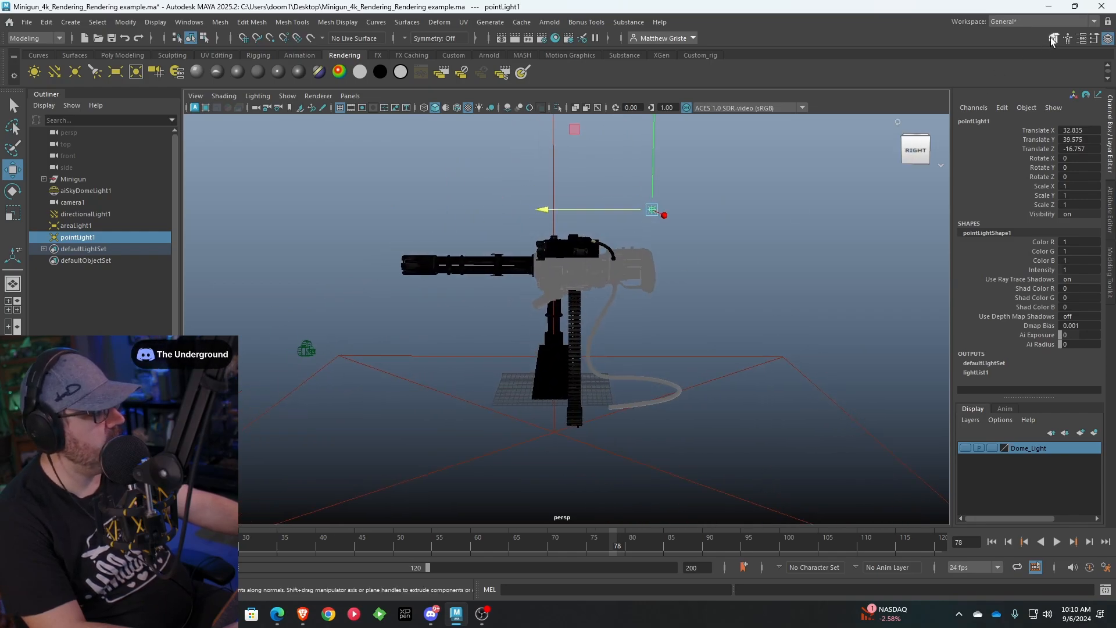
Set the point light's Arnold exposure to 10
left_click(1095, 39)
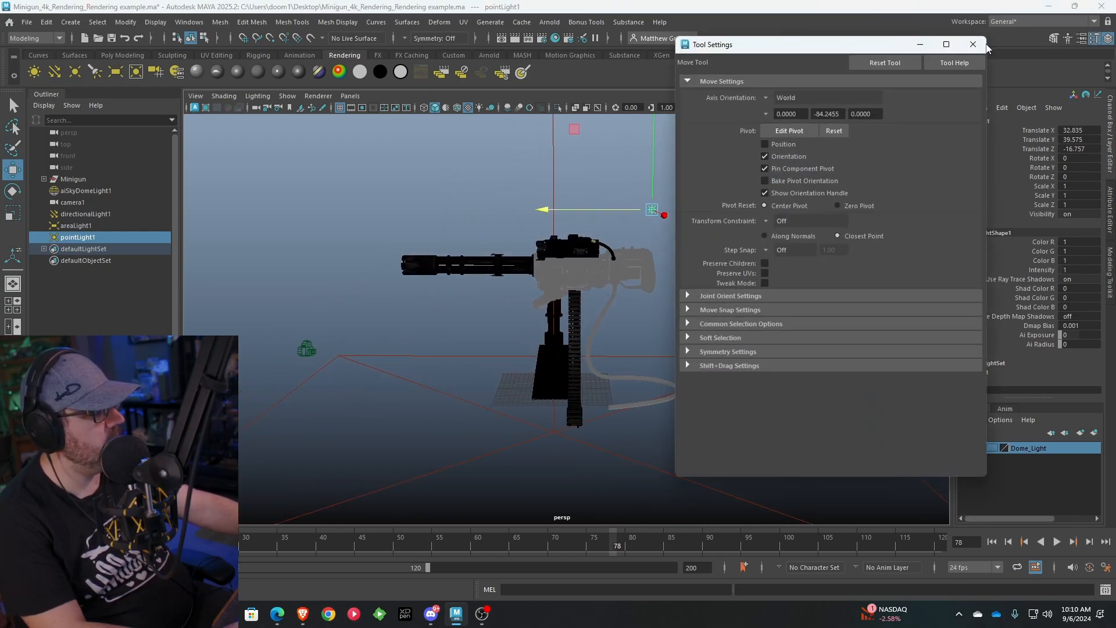
left_click(1095, 39)
left_click(1082, 38)
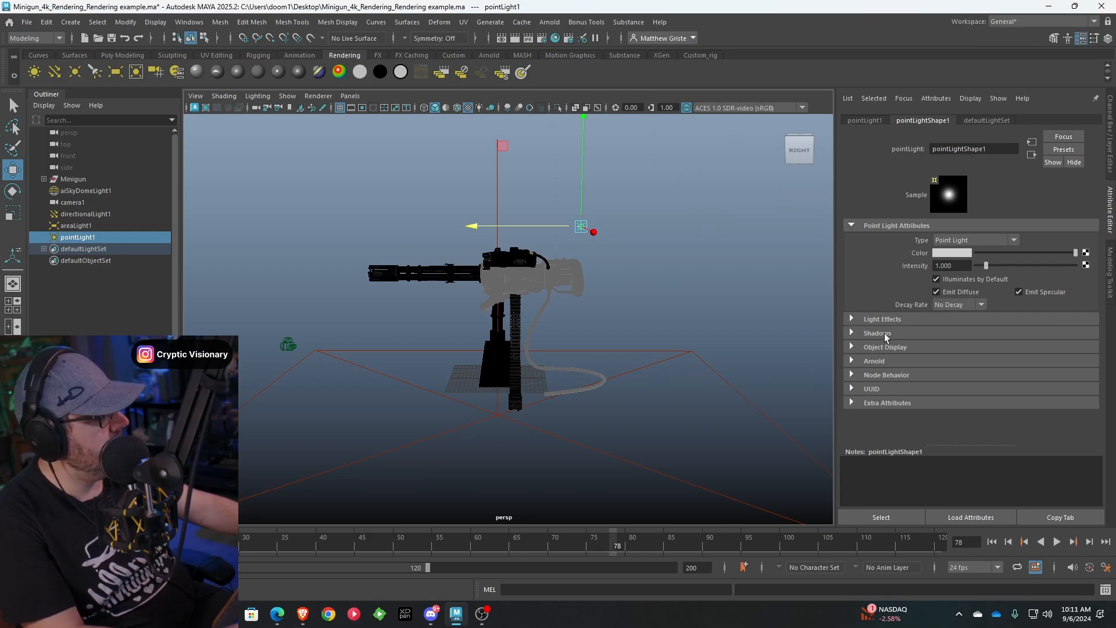
left_click(874, 360)
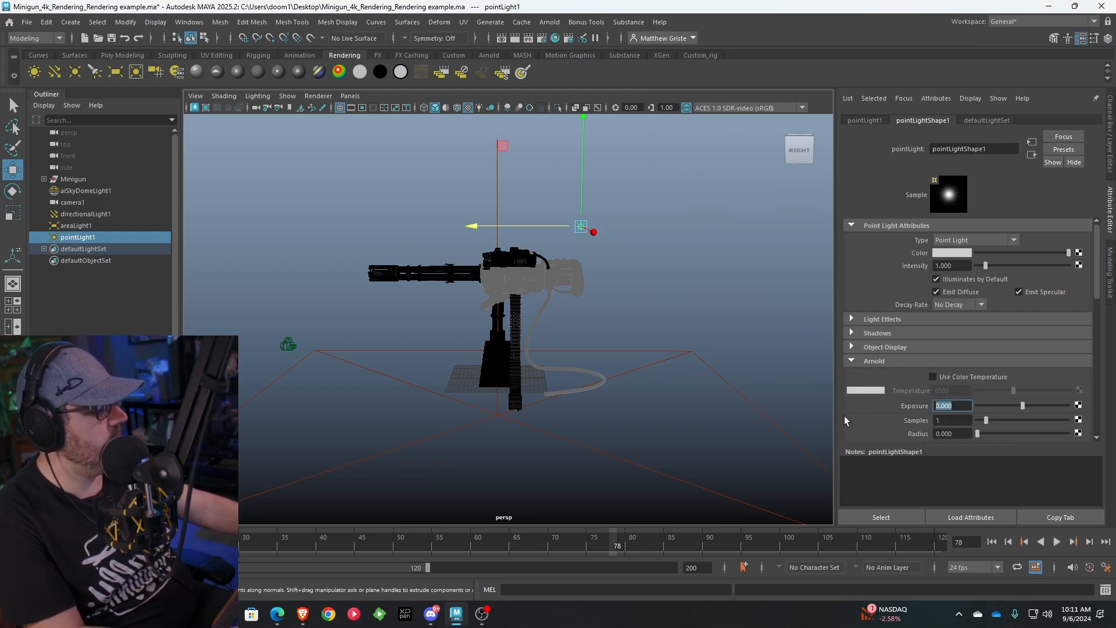
type("10")
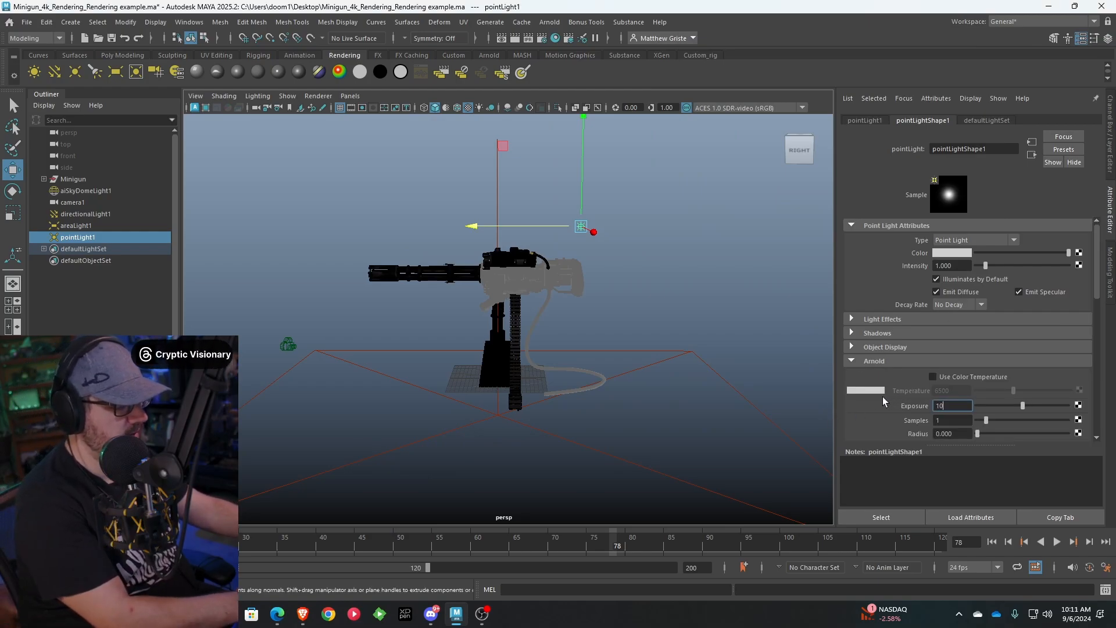
key("Return")
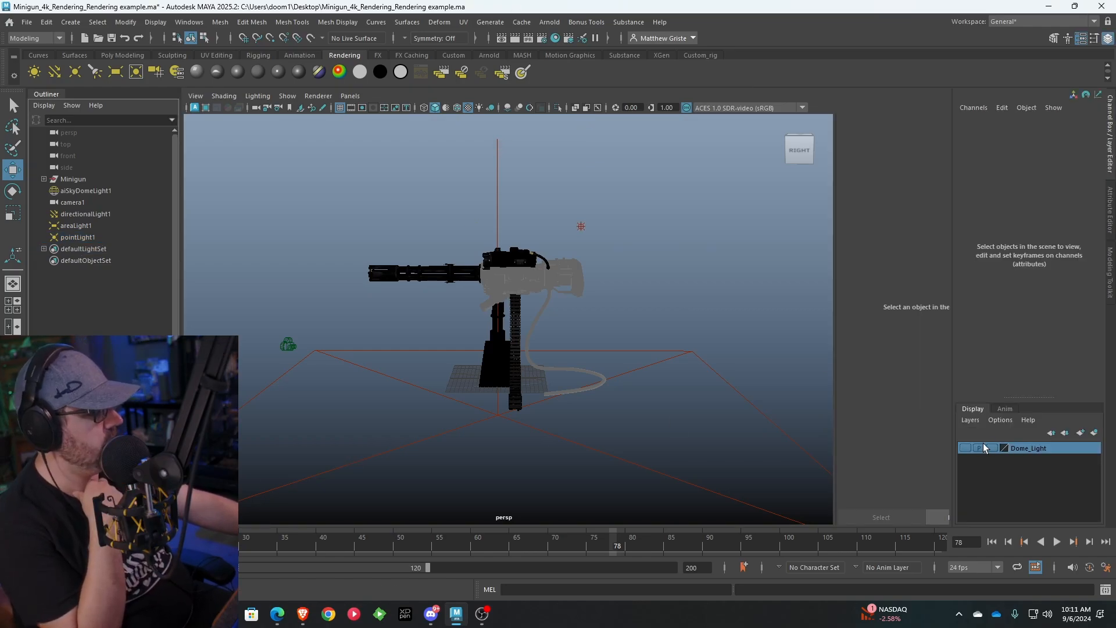
Re-render the minigun with the point light at exposure 10, check the whole gun and store a snapshot
key("alt+Tab")
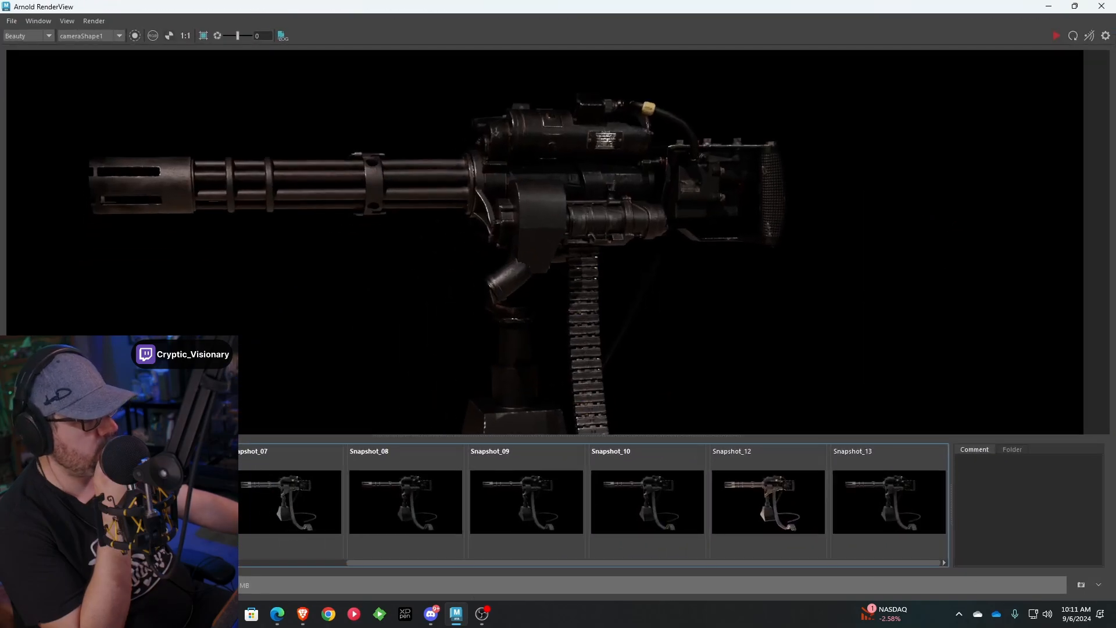
scroll(677, 241, "down", 2)
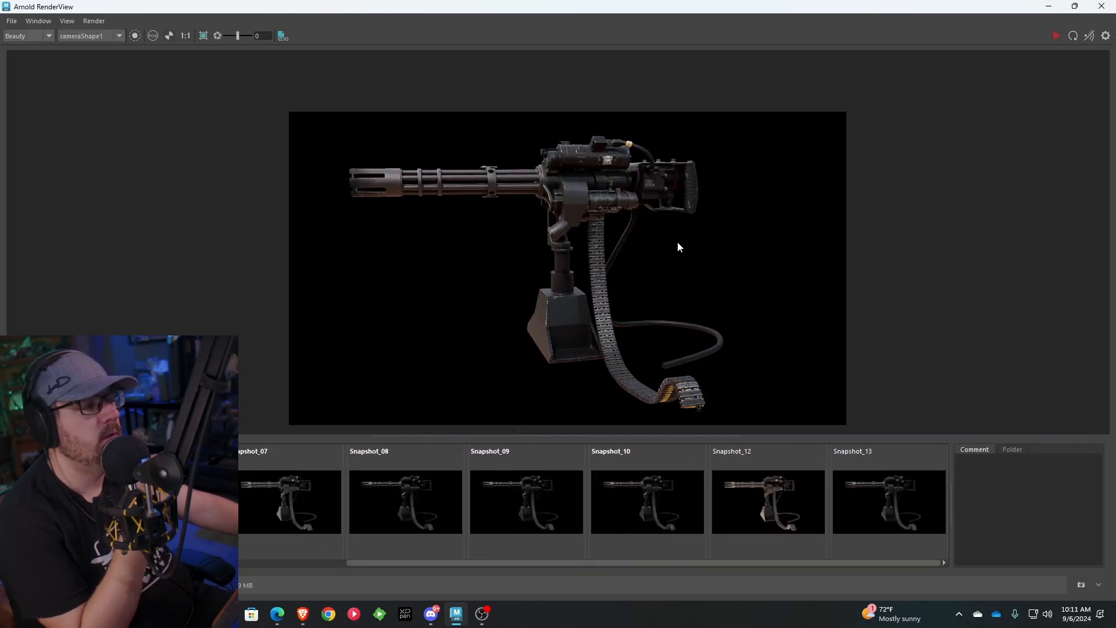
scroll(675, 242, "up", 2)
scroll(679, 242, "down", 1)
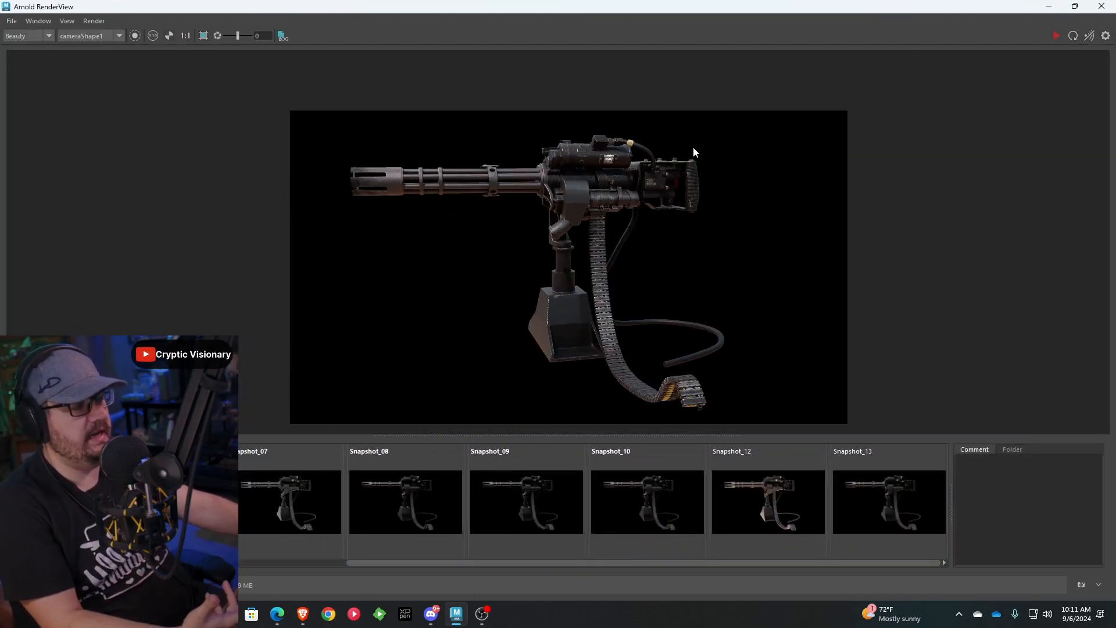
left_click(1081, 585)
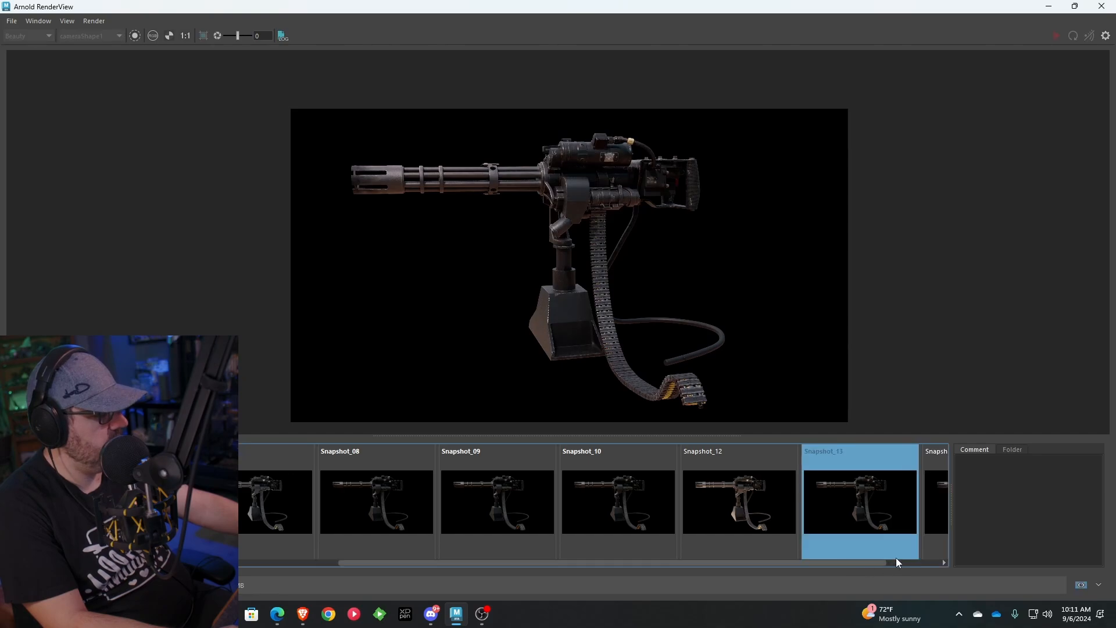
Compare Snapshot_13 with Snapshot_14 repeatedly to judge the point light's effect on the minigun
left_click(780, 496)
left_click(882, 491)
left_click(804, 496)
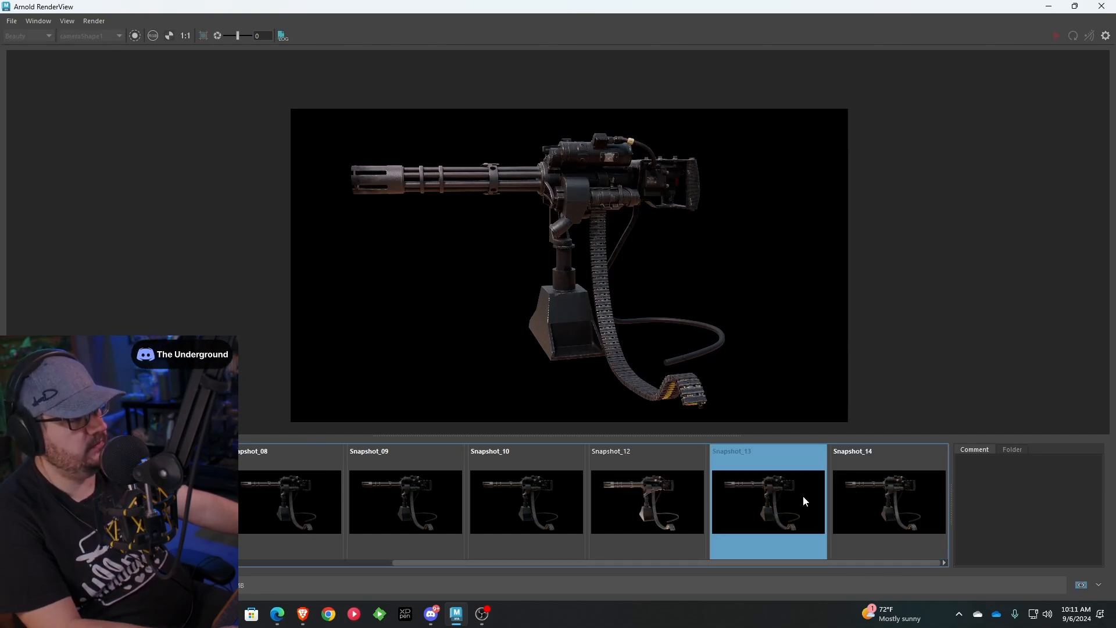
left_click(857, 498)
left_click(805, 499)
left_click(898, 502)
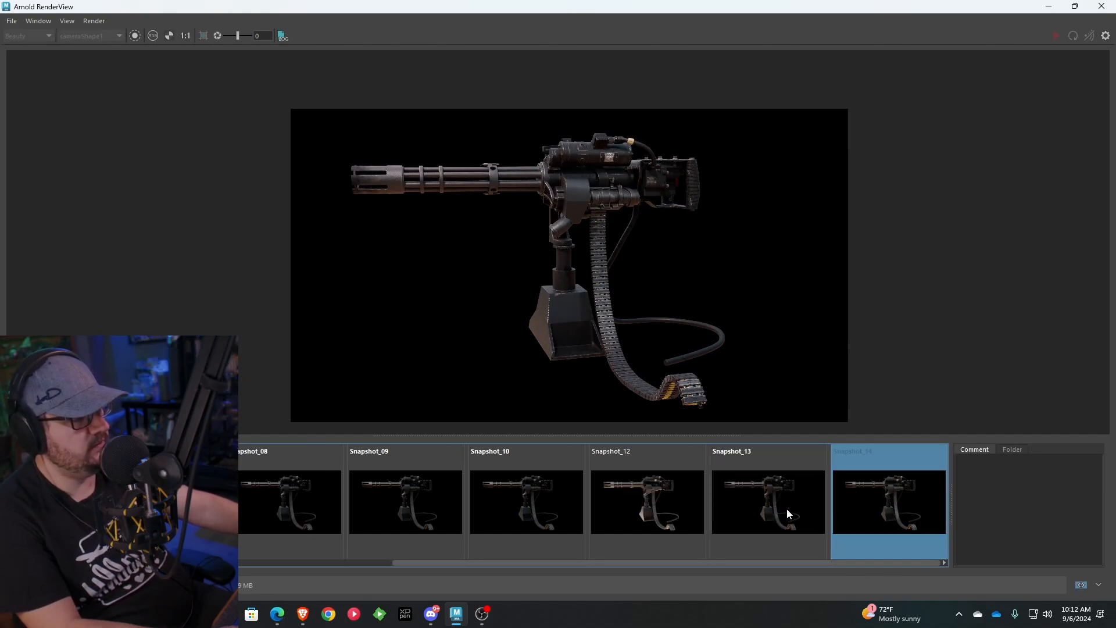
left_click(758, 499)
left_click(888, 500)
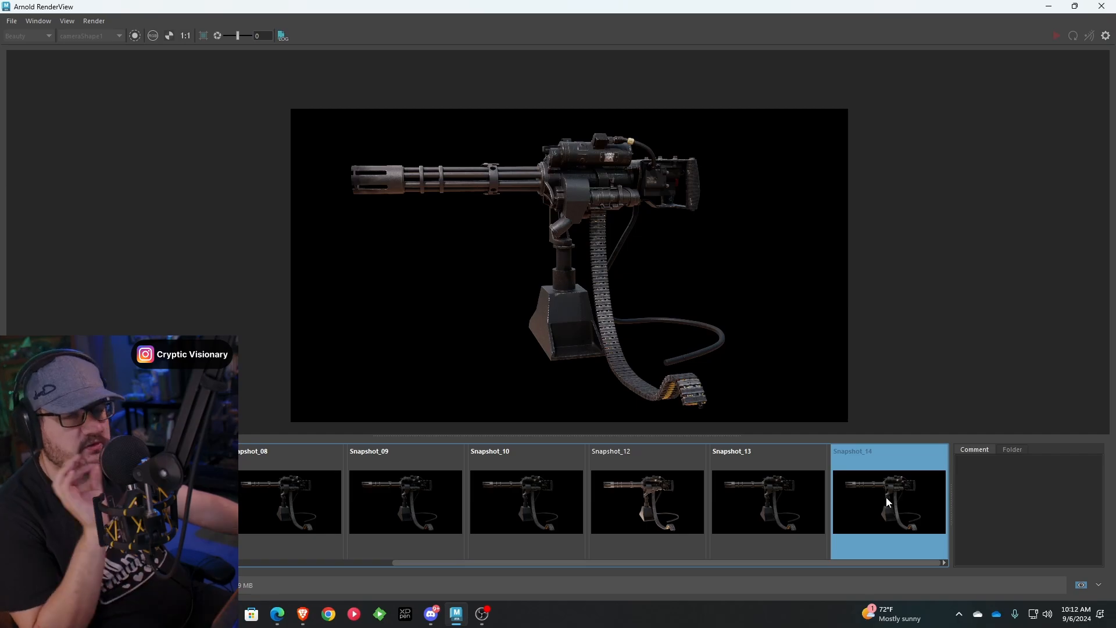
Inspect the gun body and rear grip closely in Snapshot_14, leave the snapshot view and return to the Maya scene
scroll(655, 225, "up", 4)
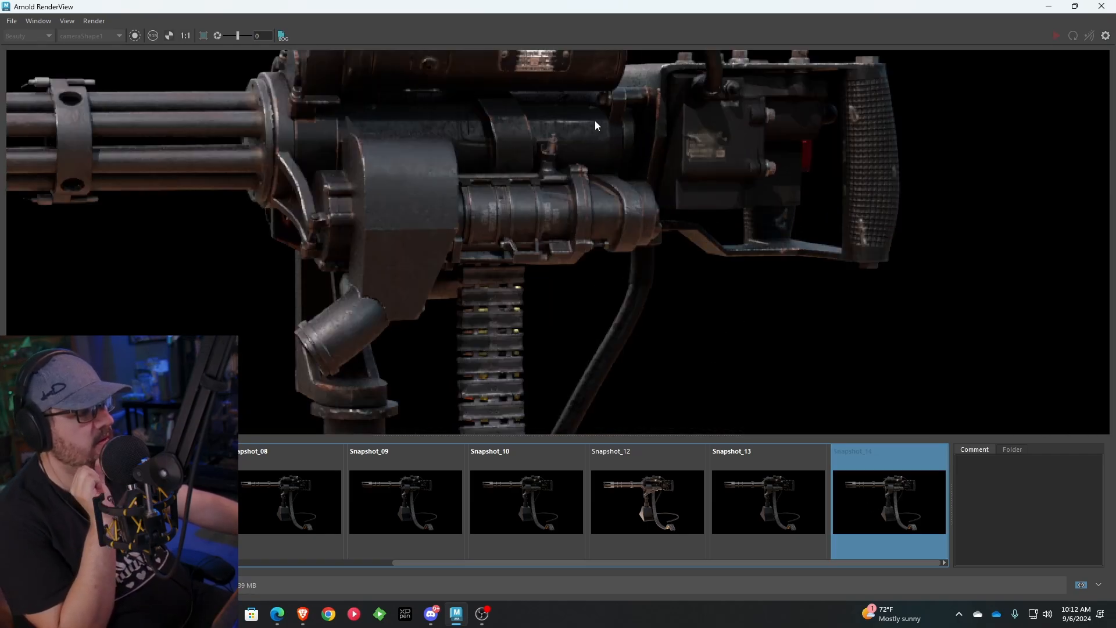
scroll(678, 201, "down", 5)
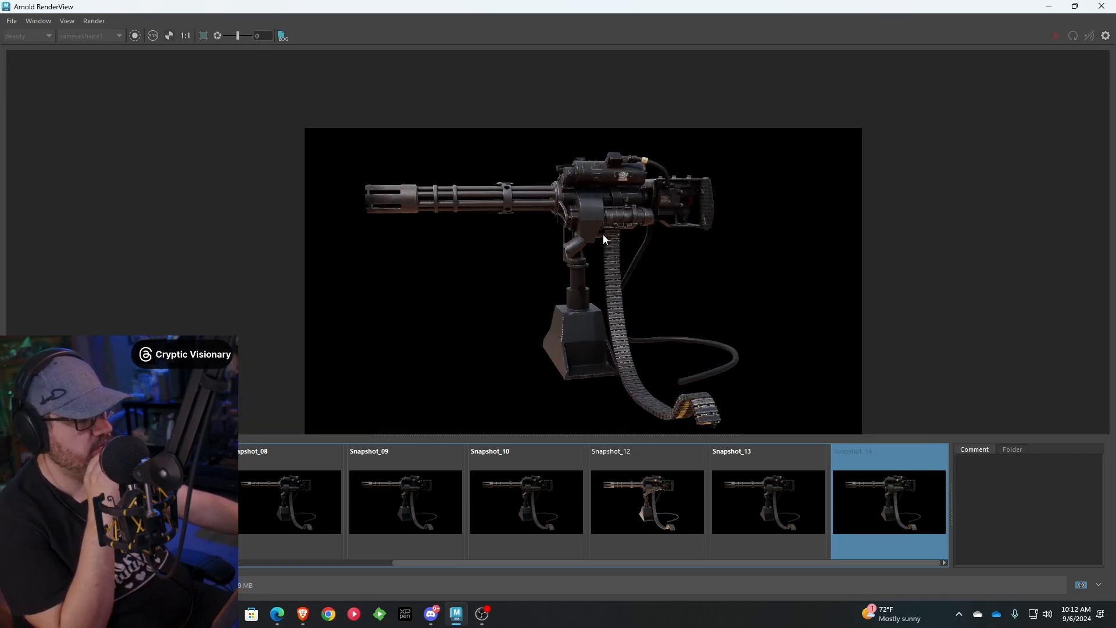
left_click(1083, 585)
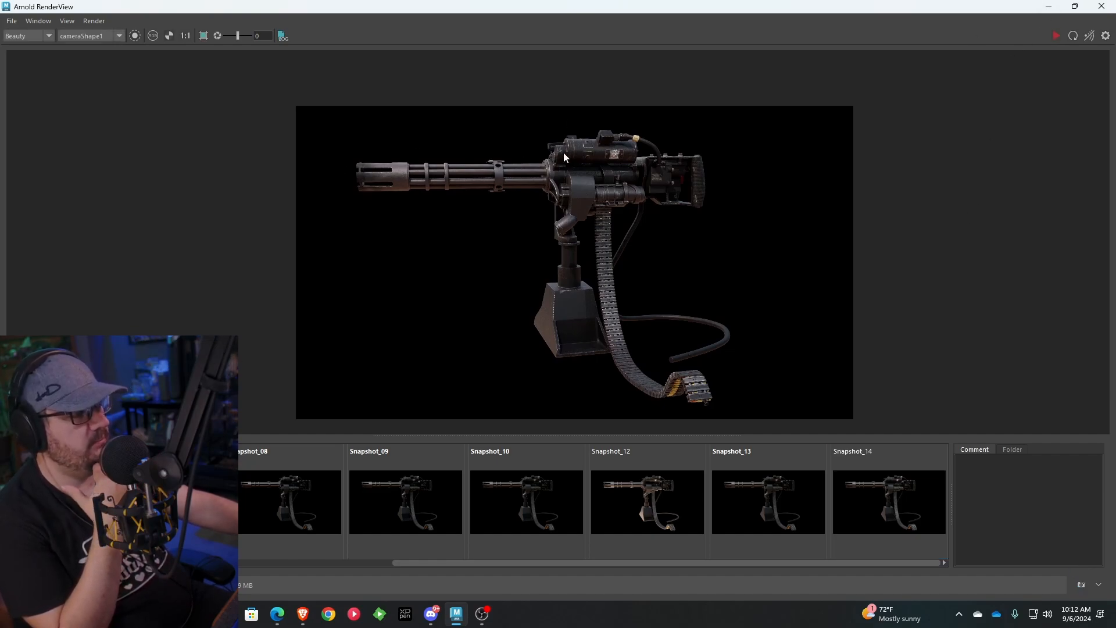
left_click(1050, 8)
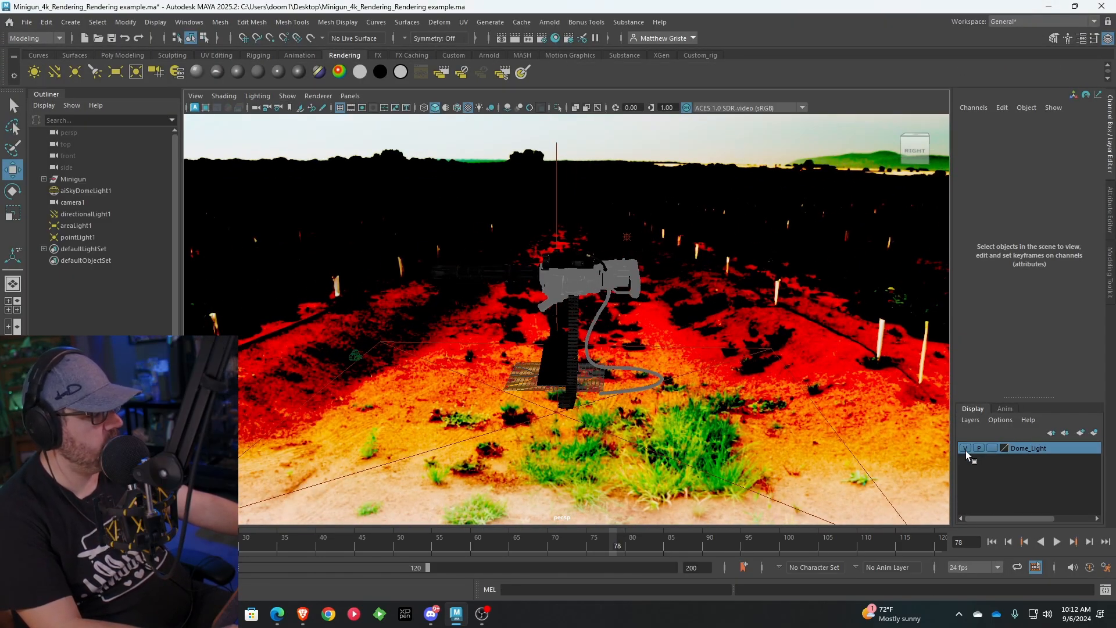
Hide the Dome_Light layer and create a second area light, scaled to 34.9 and placed at about X -103, Y 44, Z -56
left_click(965, 448)
left_click_drag(695, 371, 559, 329, "alt")
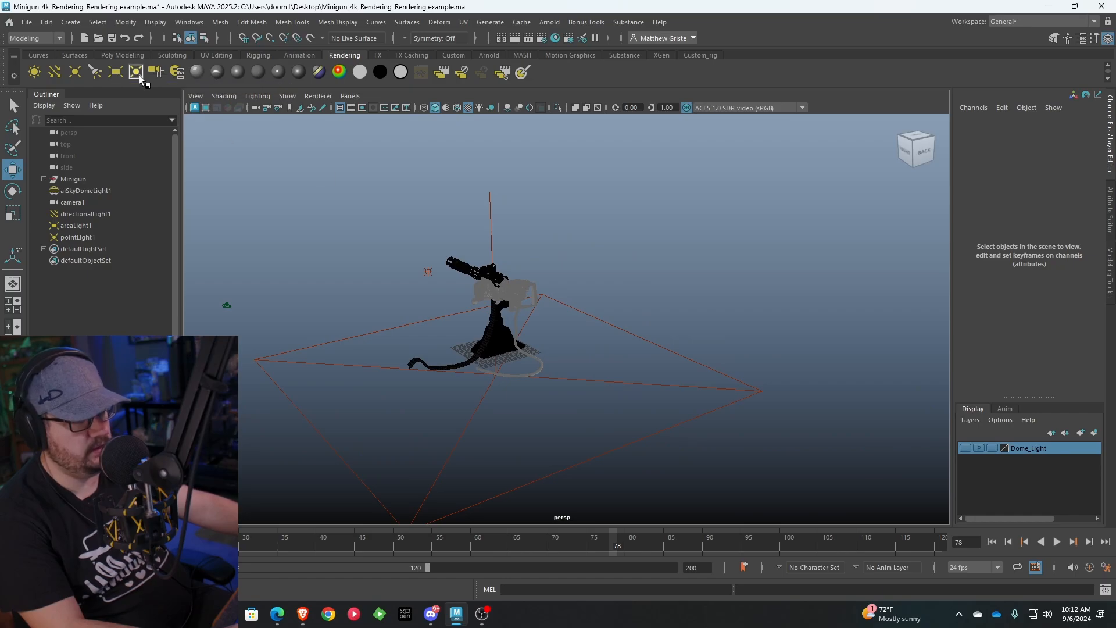
left_click(115, 72)
left_click_drag(652, 254, 703, 268, "alt")
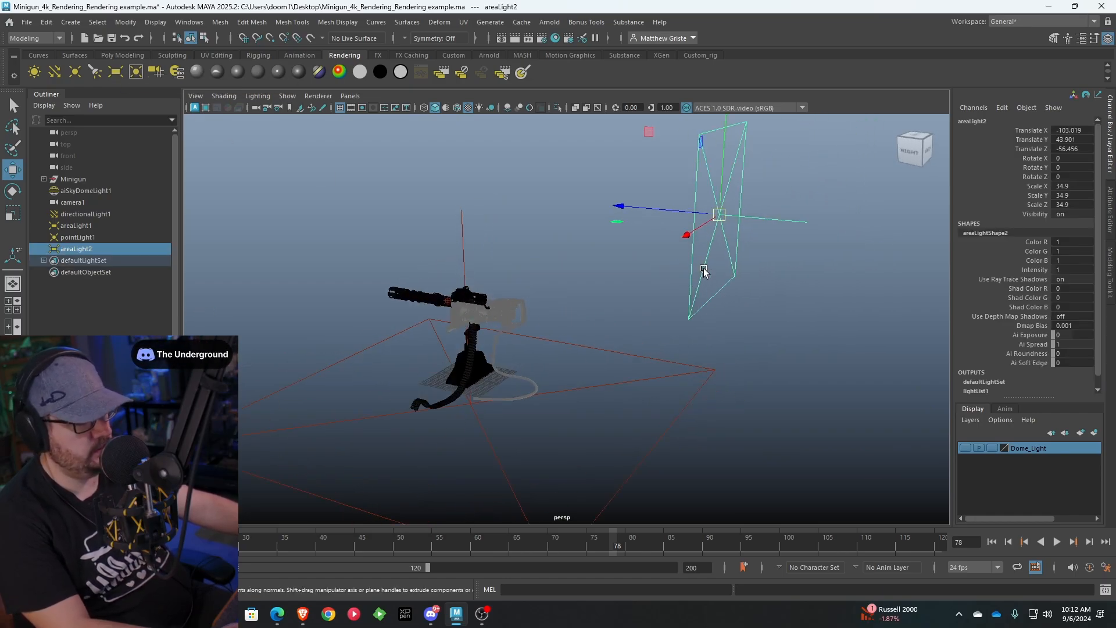
Aim the new area light at the minigun and move it farther behind the gun, to about Z -127
key("t")
left_click_drag(736, 217, 628, 330)
left_click_drag(445, 376, 627, 303)
left_click_drag(631, 306, 735, 292, "alt")
left_click_drag(674, 243, 676, 244)
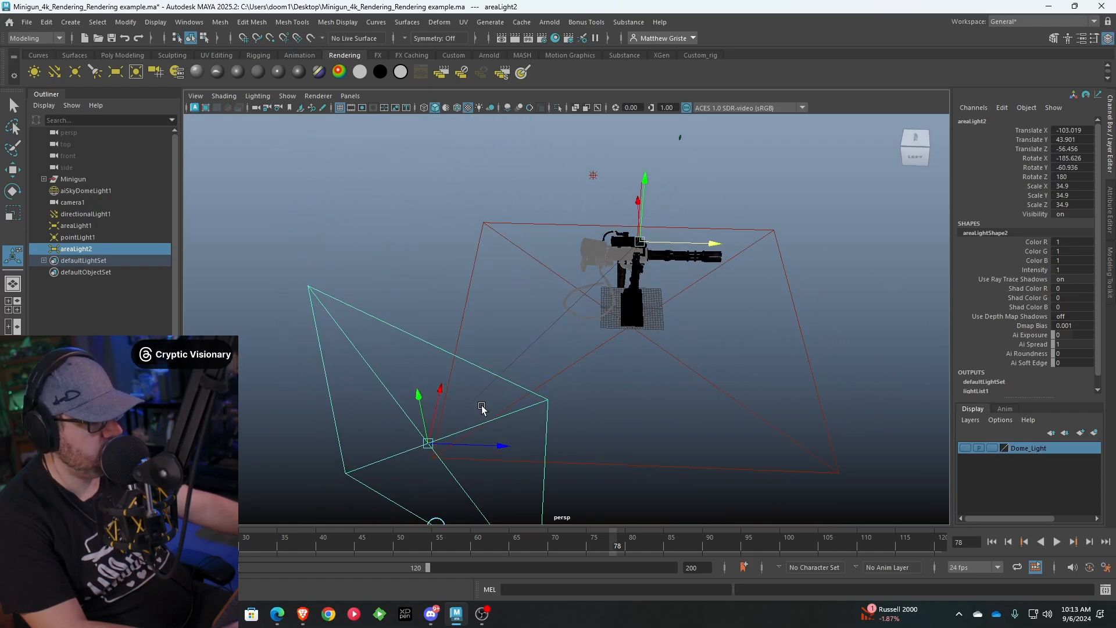
left_click_drag(488, 447, 529, 239)
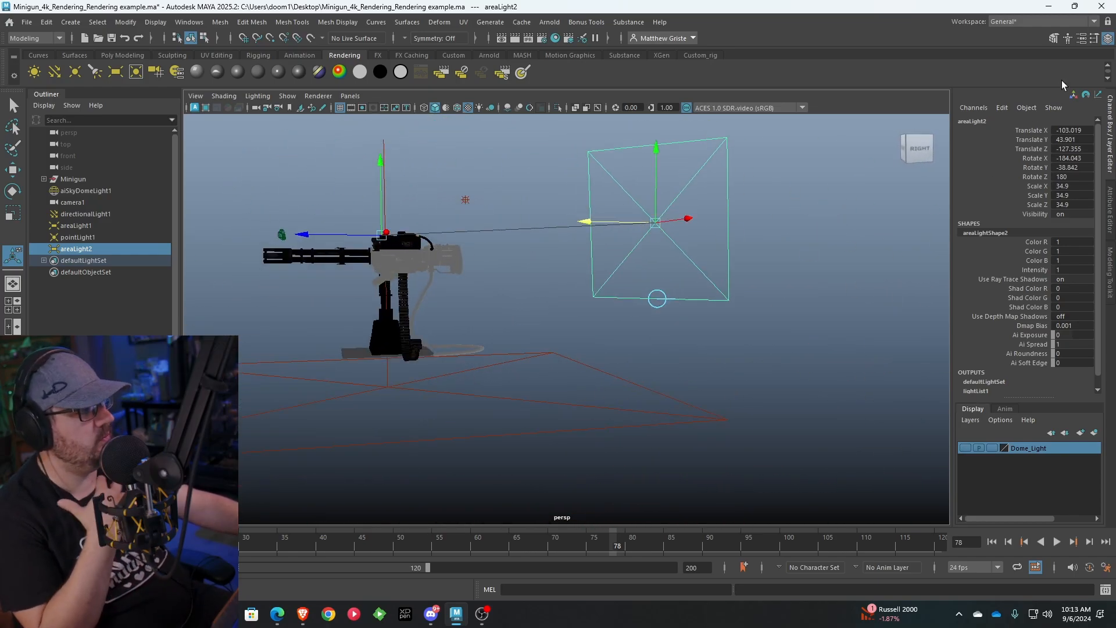
Set the second area light's Arnold exposure to 16
left_click(1081, 39)
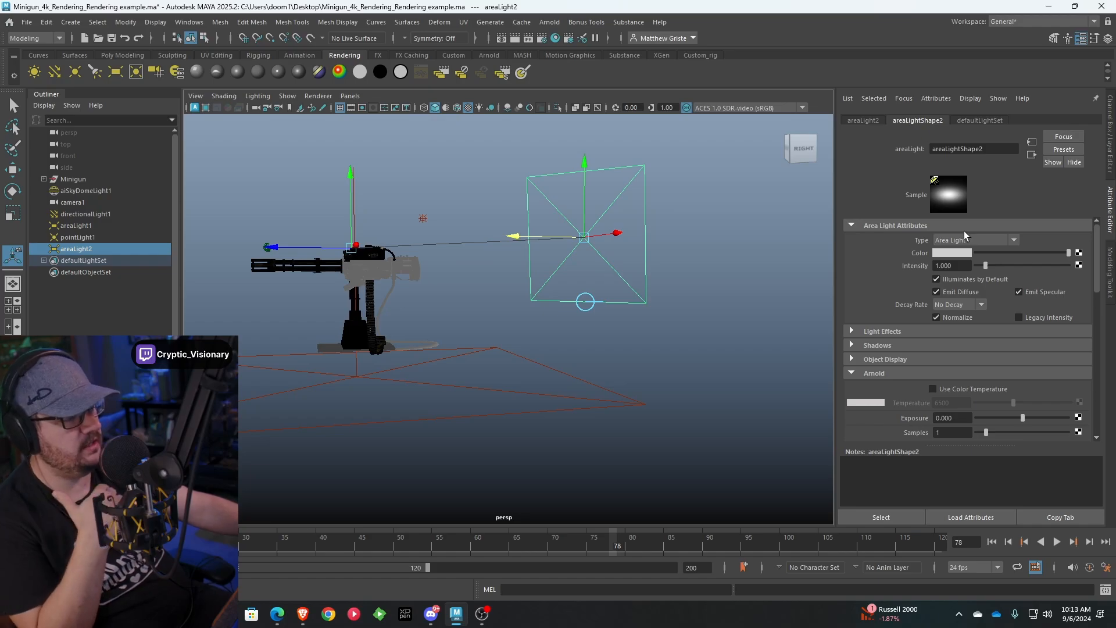
left_click(952, 418)
type("16")
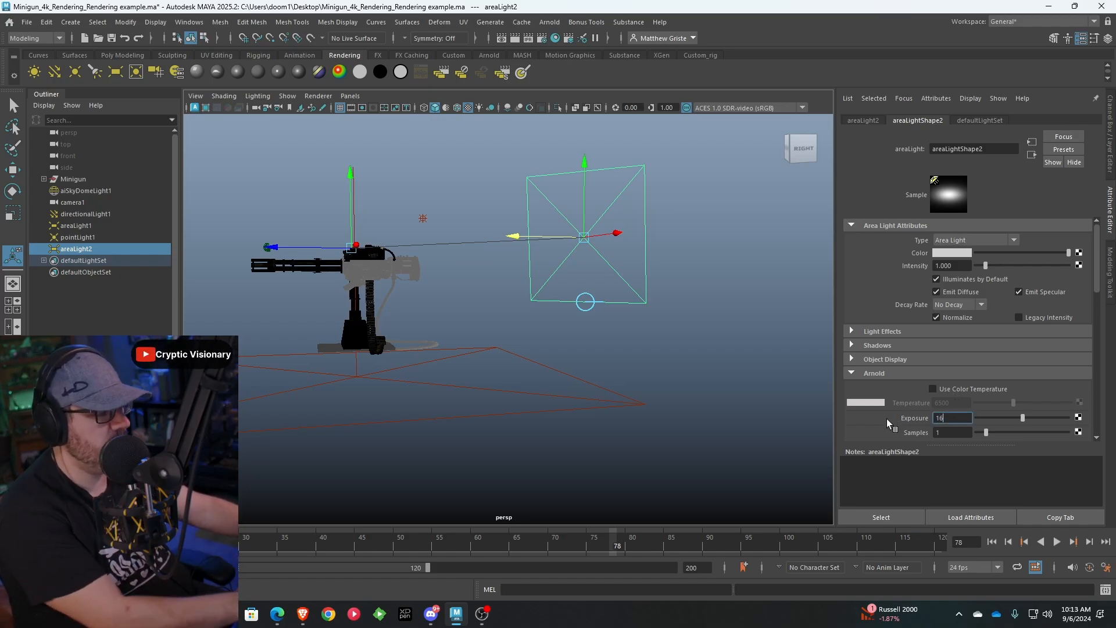
key("Return")
scroll(530, 301, "down", 2)
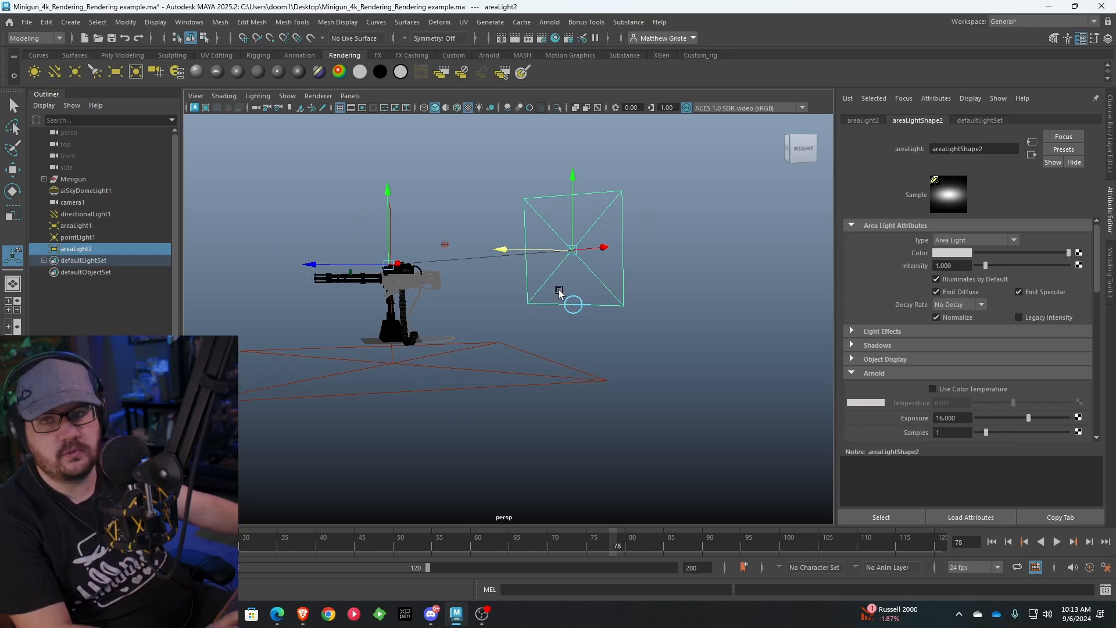
middle_click_drag(521, 279, 588, 285, "alt")
mouse_move(589, 284)
left_mouse_down("alt")
mouse_move(605, 284)
mouse_move(577, 282)
left_mouse_up("alt")
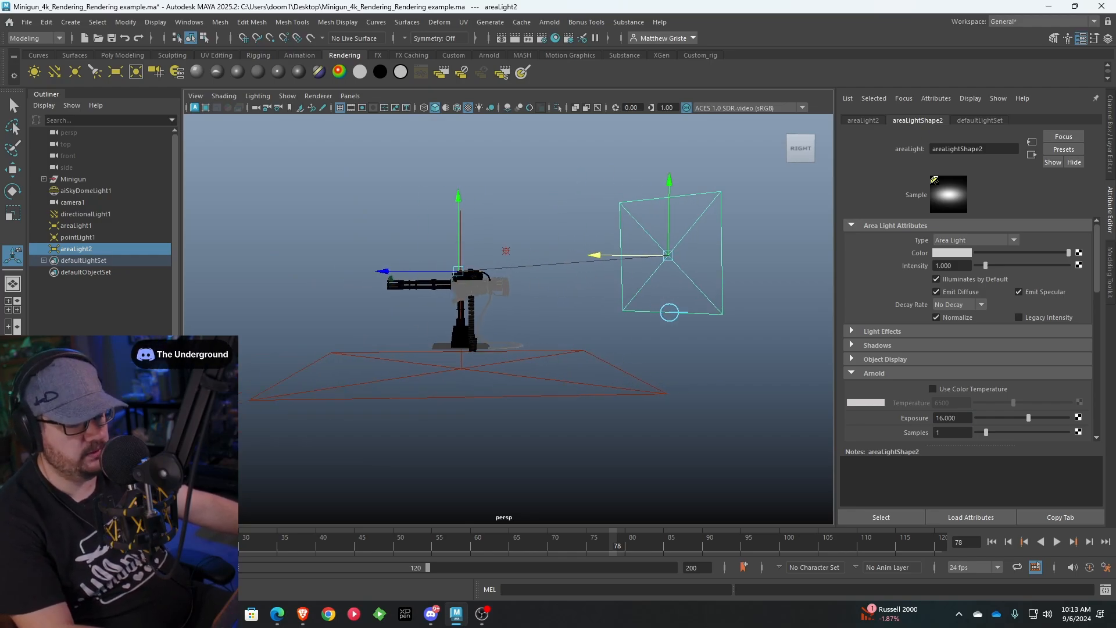
Re-render the minigun with the dome light hidden and the rear area light at exposure 16, and store a snapshot
key("alt+Tab")
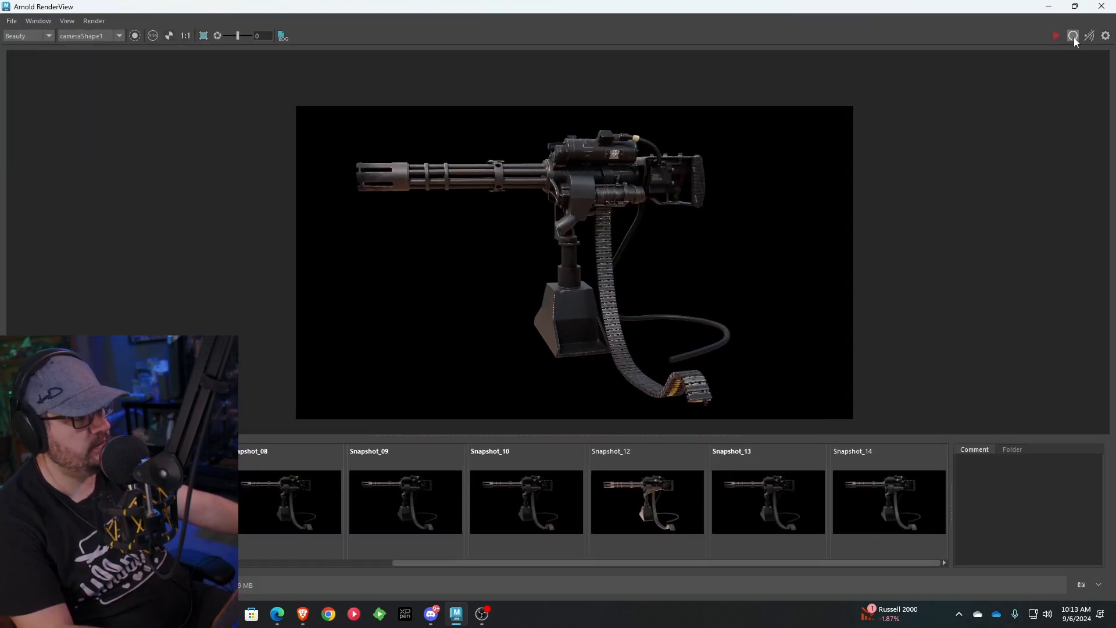
left_click(1073, 38)
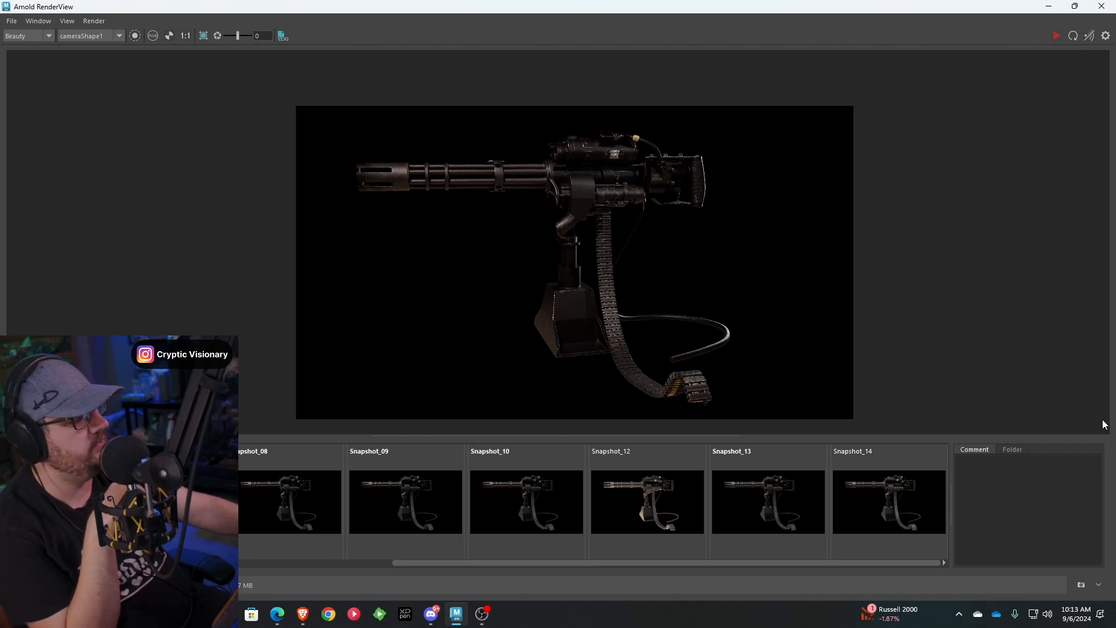
left_click(1081, 586)
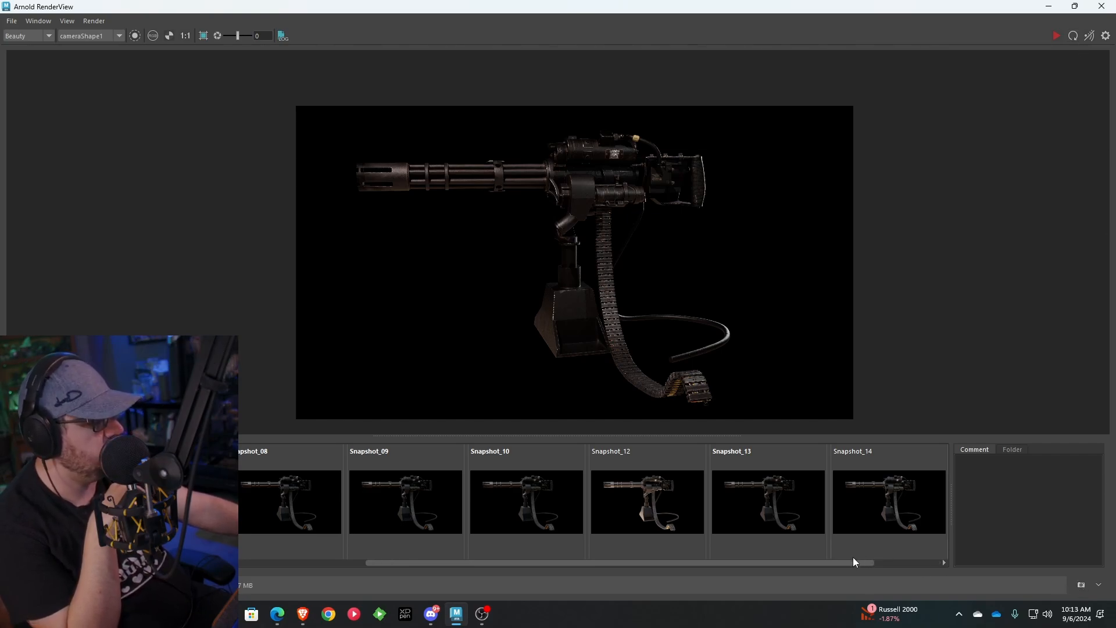
Compare Snapshot_14 with Snapshot_15 to judge the lighting without the dome, and return to the Maya scene
left_click(945, 563)
left_click(800, 510)
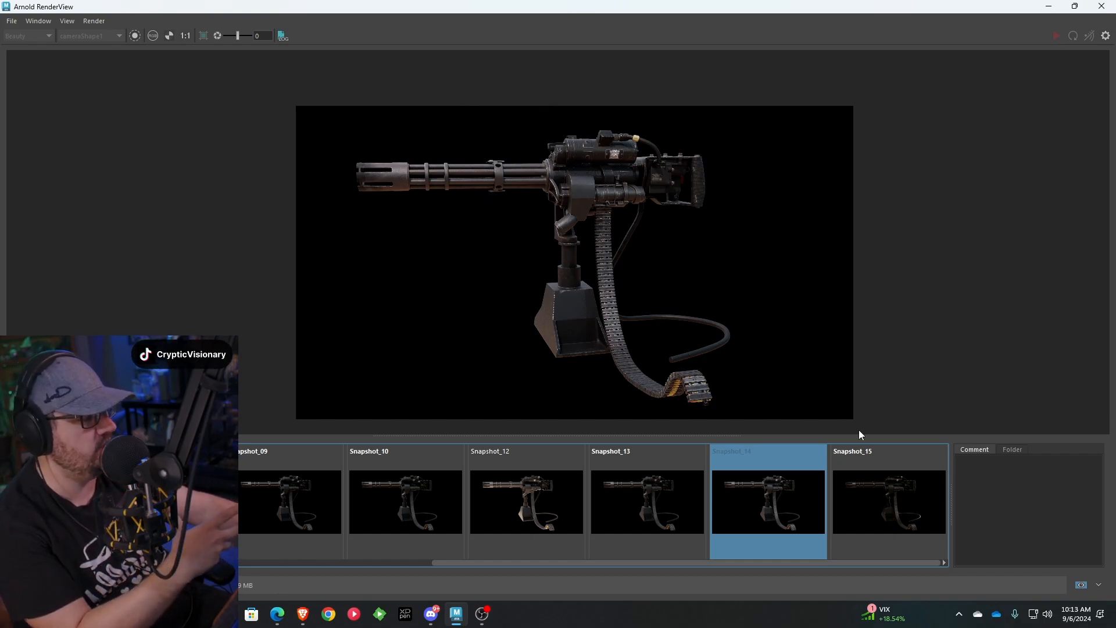
left_click(884, 514)
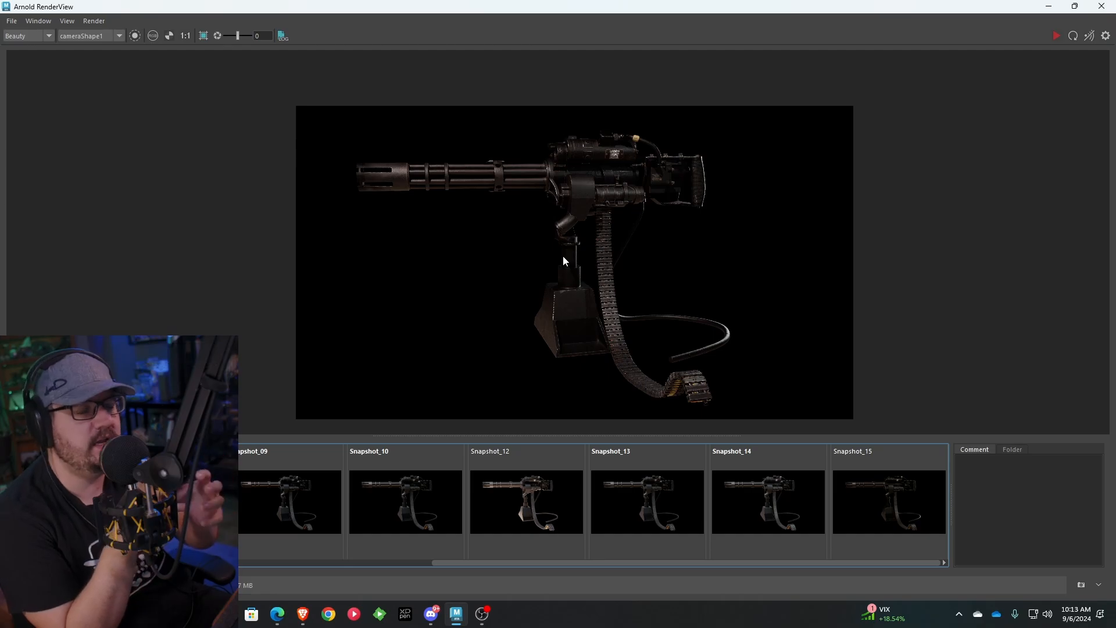
left_click(1047, 8)
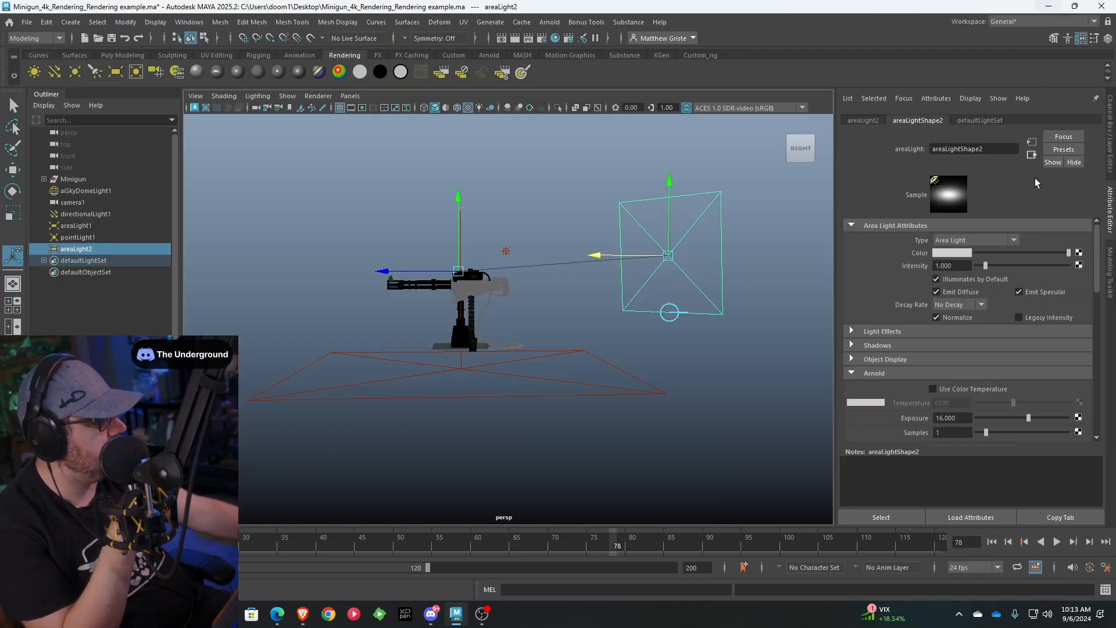
Show the Dome_Light layer again and move the rear area light closer to the minigun, to about Z -99
left_click(1108, 38)
left_click(965, 448)
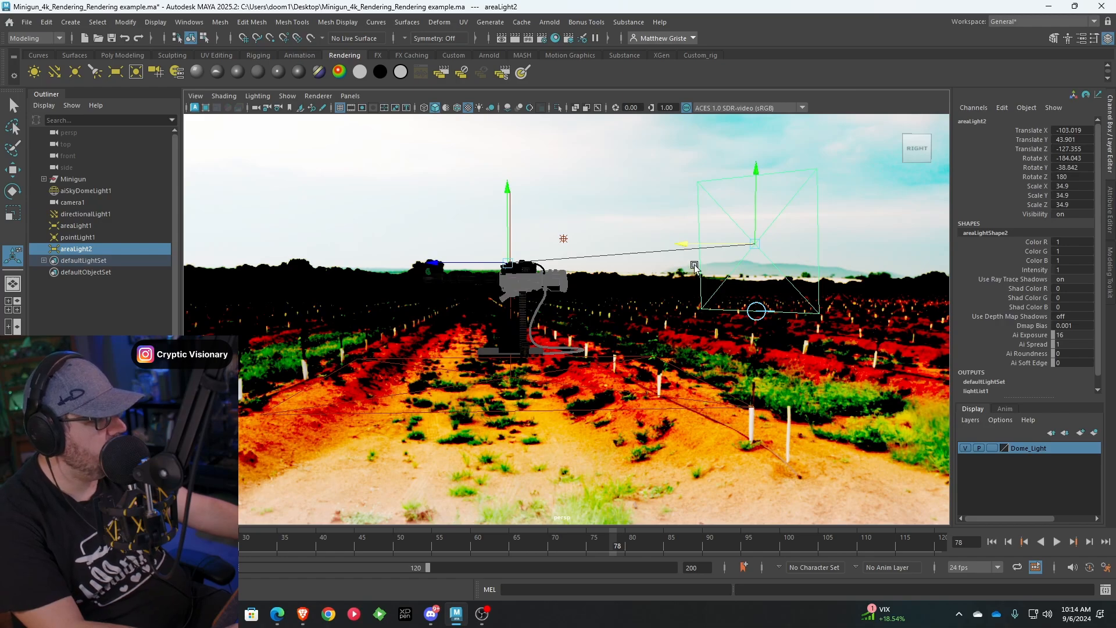
left_click_drag(692, 246, 628, 233)
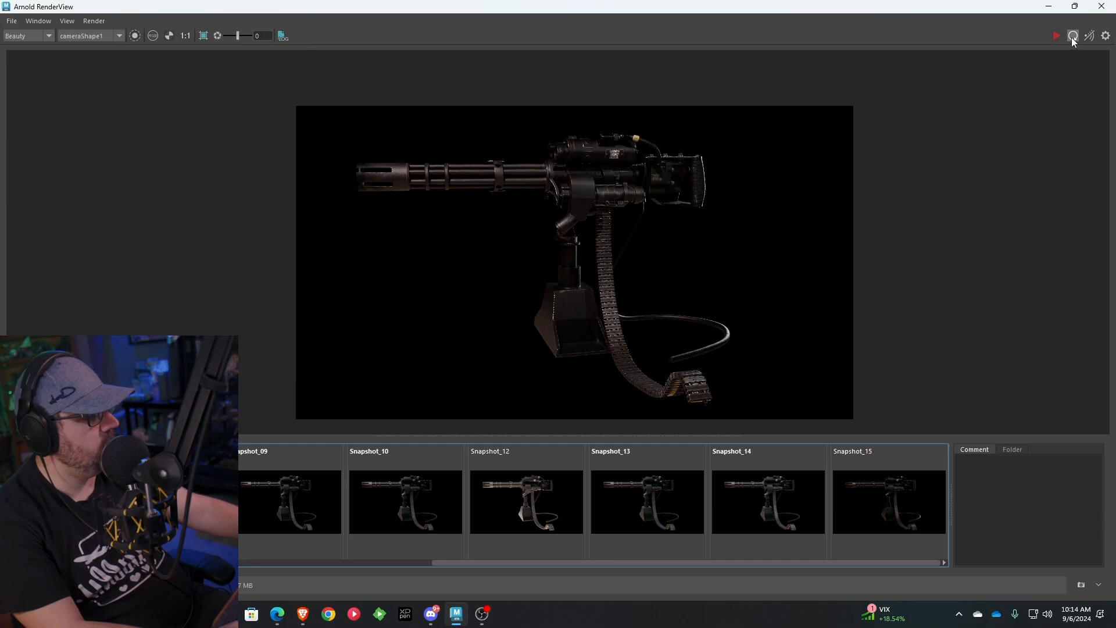
Re-render with the dome light shown, and examine the rear grip, gun body and whole silhouette for the new rim light
scroll(616, 87, "up", 3)
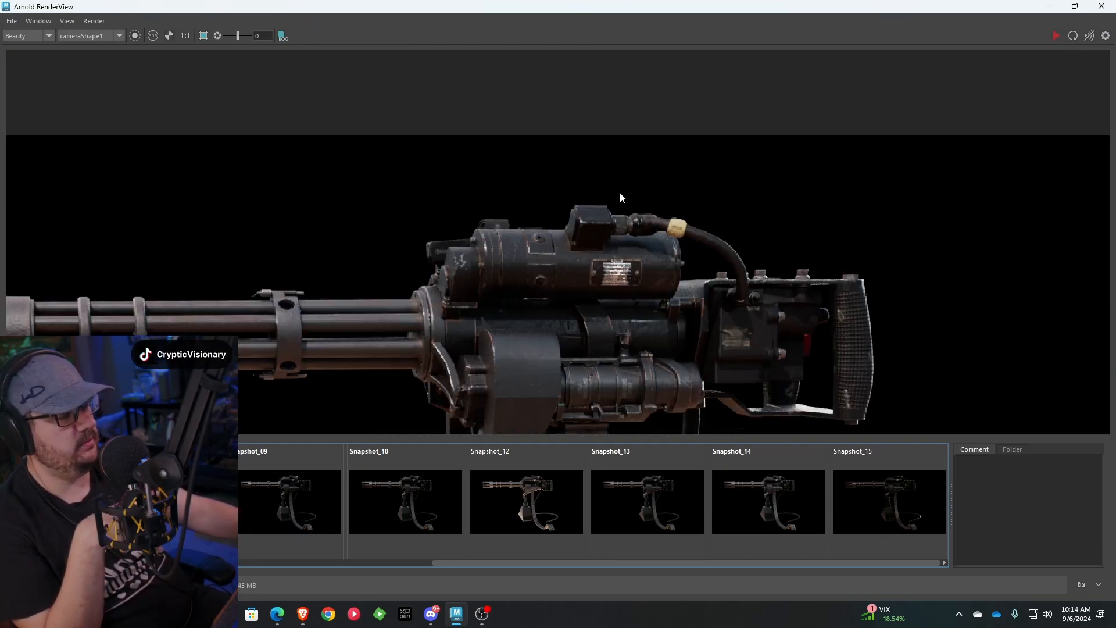
left_click(653, 264)
middle_click_drag(653, 264, 690, 131)
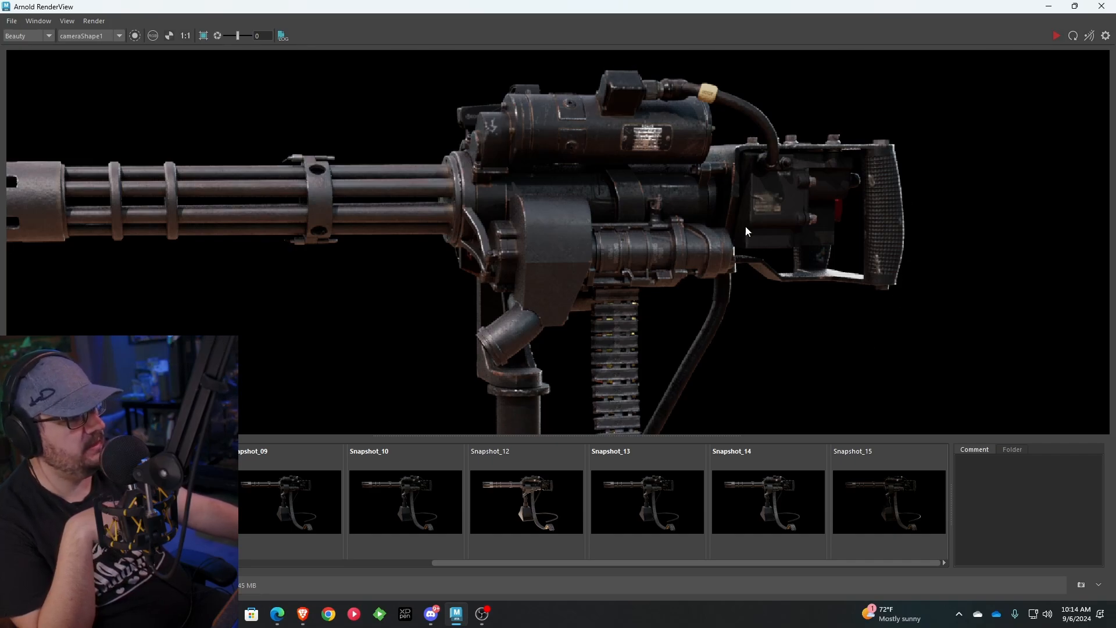
scroll(704, 274, "down", 2)
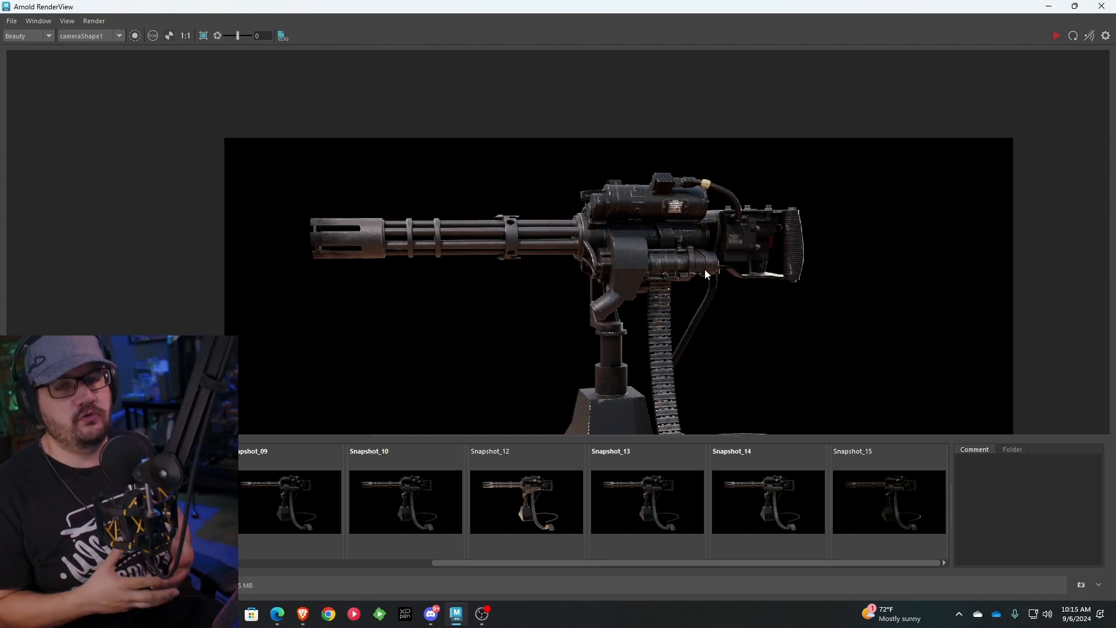
scroll(650, 211, "down", 1)
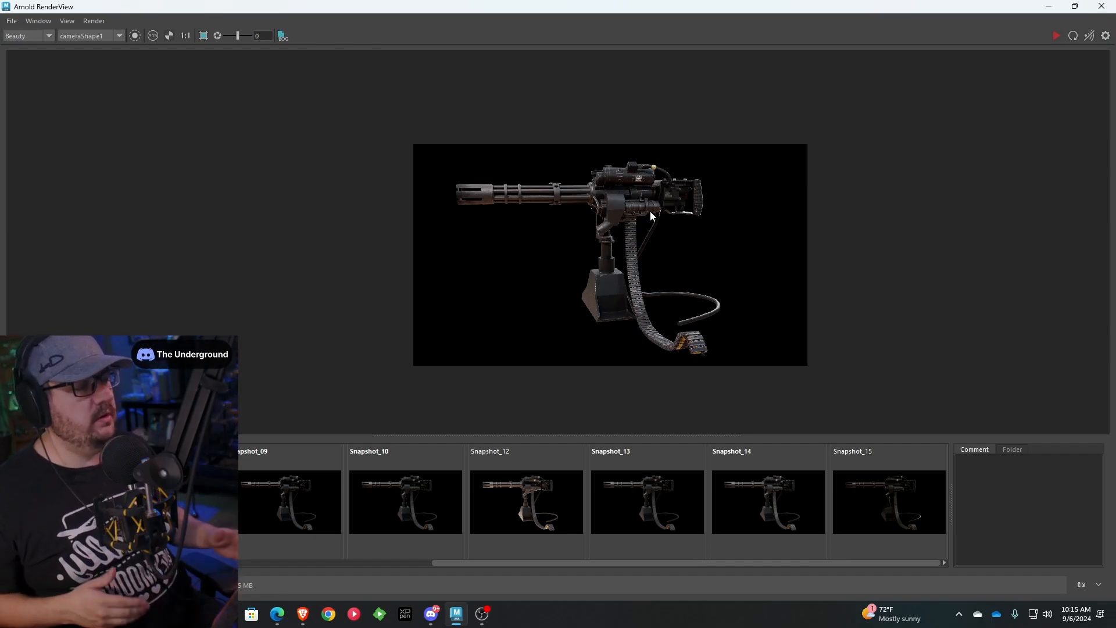
scroll(650, 211, "up", 4)
scroll(650, 211, "down", 2)
middle_click_drag(650, 211, 620, 162)
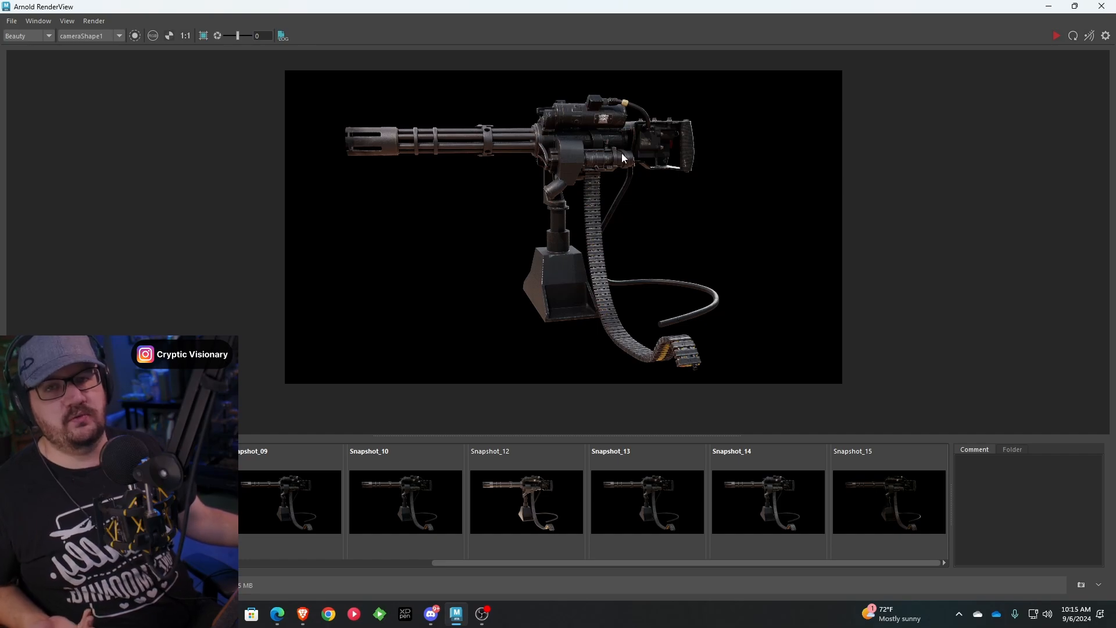
middle_click_drag(622, 152, 738, 224)
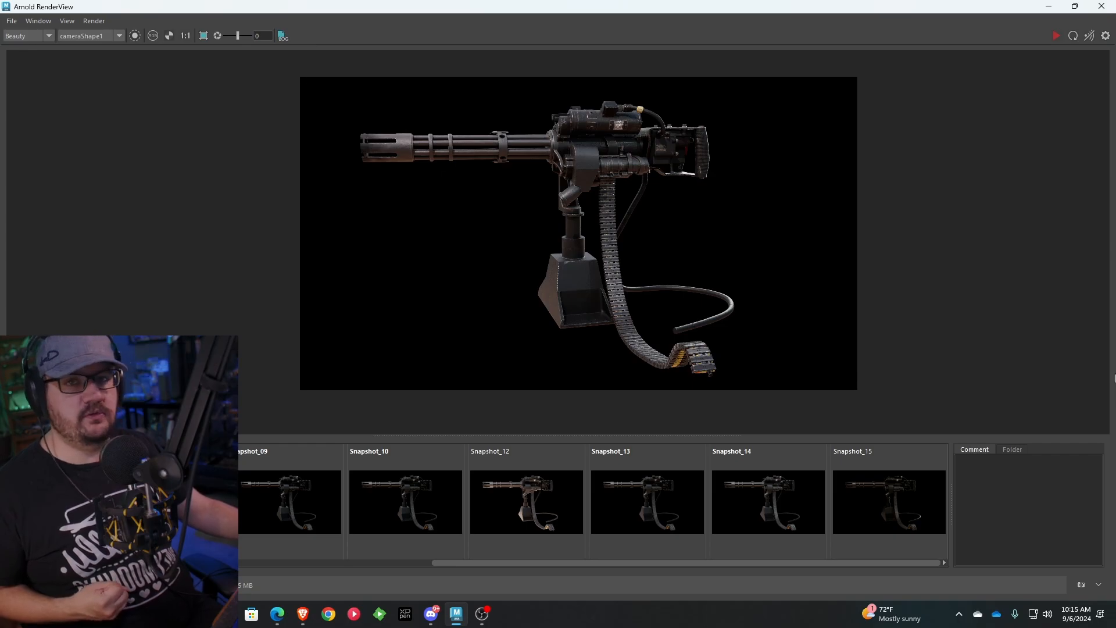
Inspect the barrels and gun body up close once more, view the whole gun and return to the Maya scene
scroll(602, 117, "up", 6)
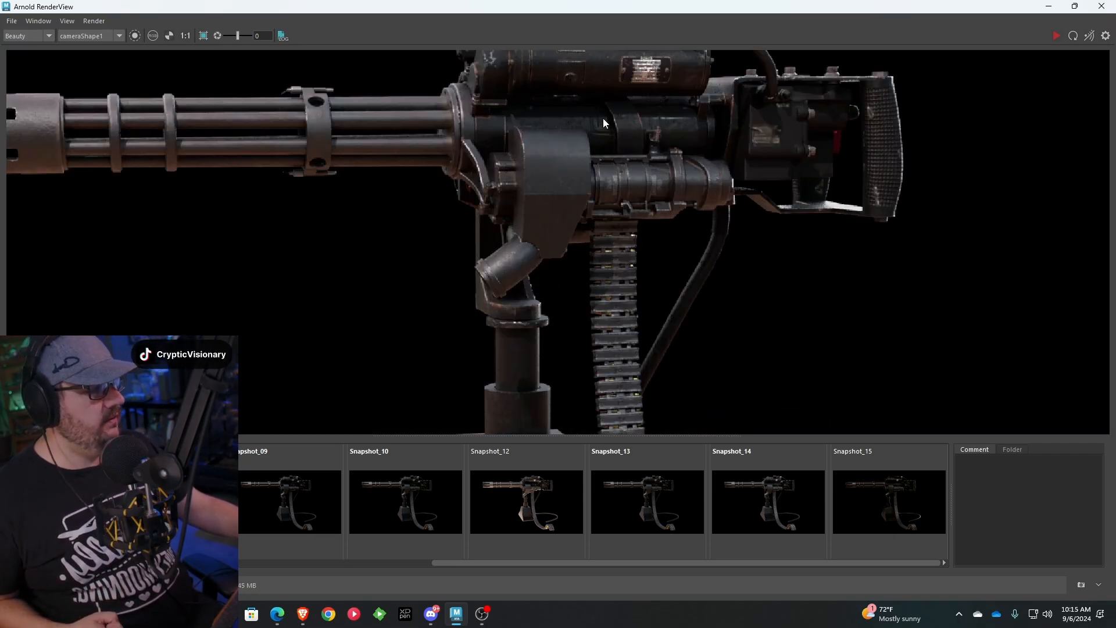
scroll(374, 308, "down", 5)
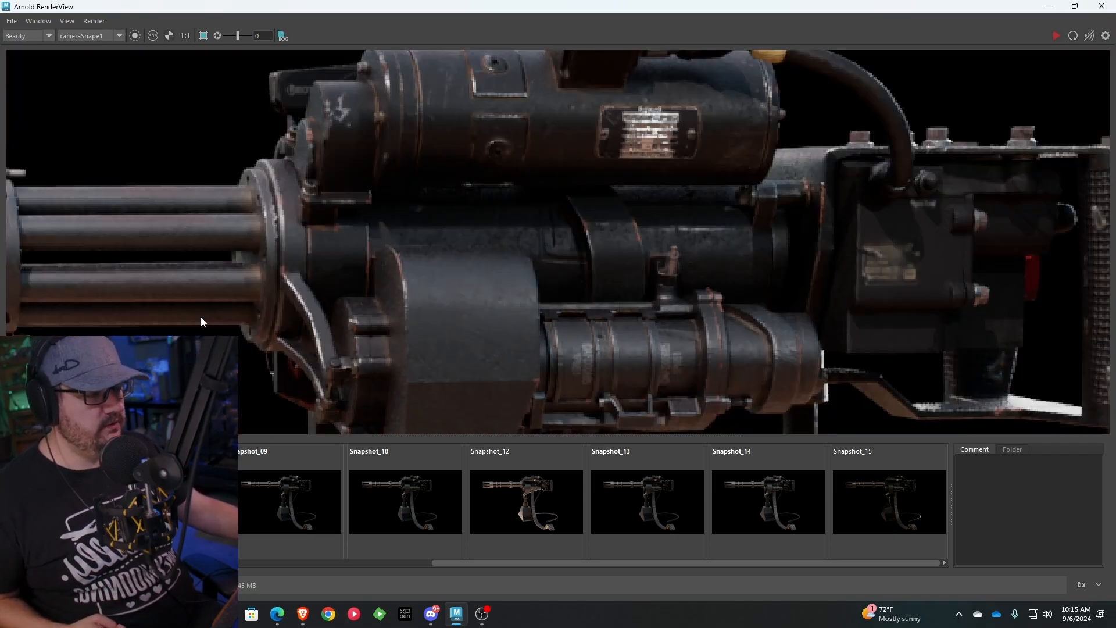
scroll(375, 206, "down", 5)
middle_click_drag(452, 213, 578, 145)
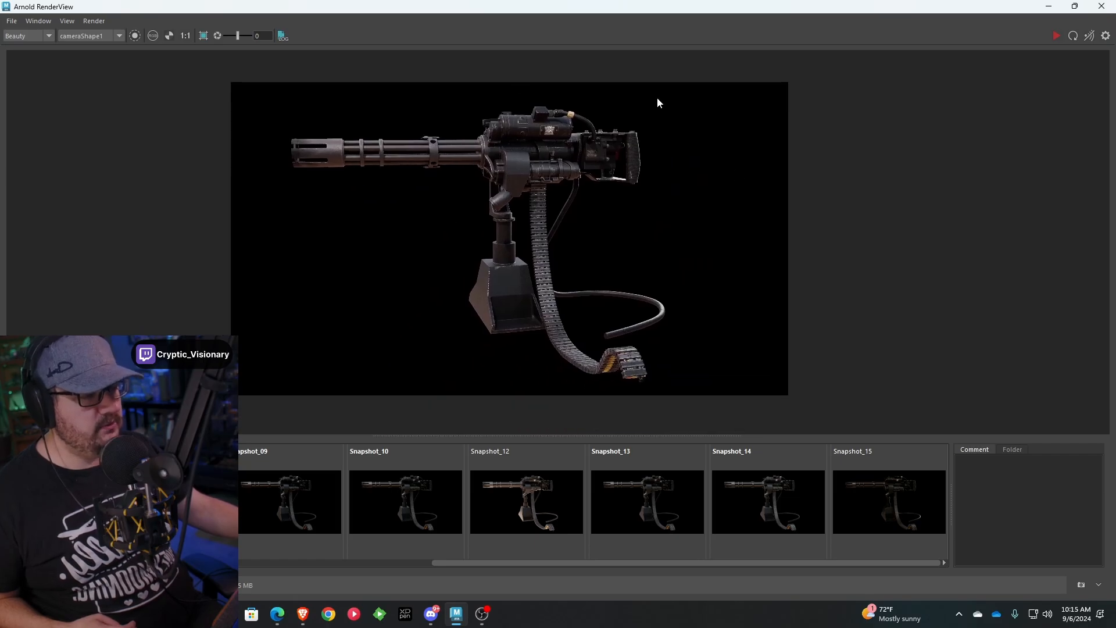
left_click(1048, 6)
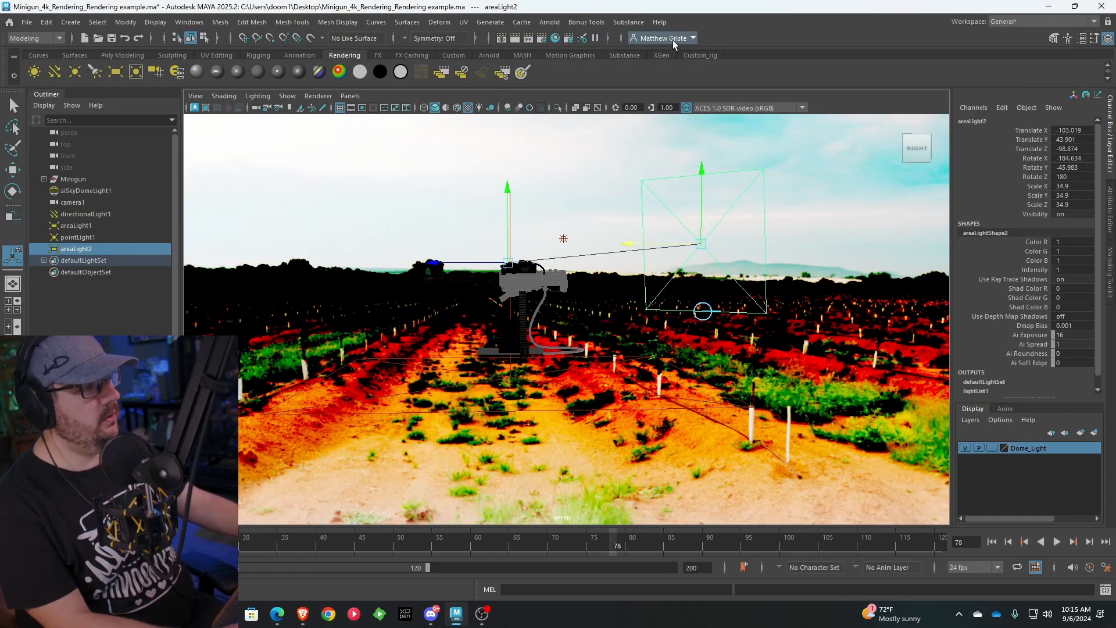
Open the render settings and set Arnold's Camera (AA) samples to 5
left_click(545, 39)
left_click_drag(216, 27, 397, 19)
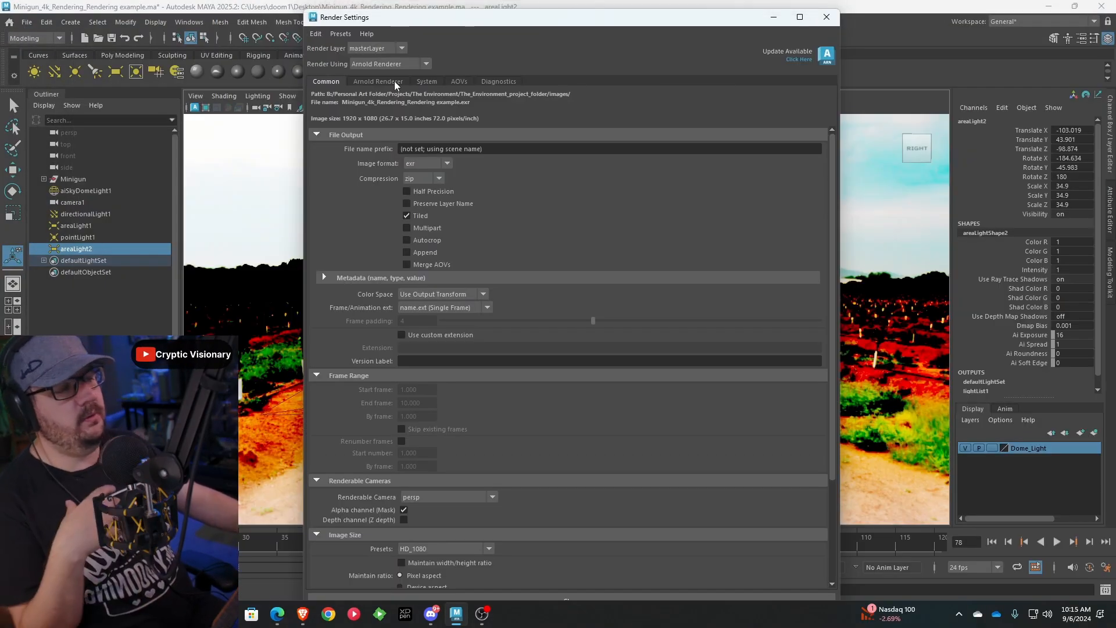
left_click(394, 82)
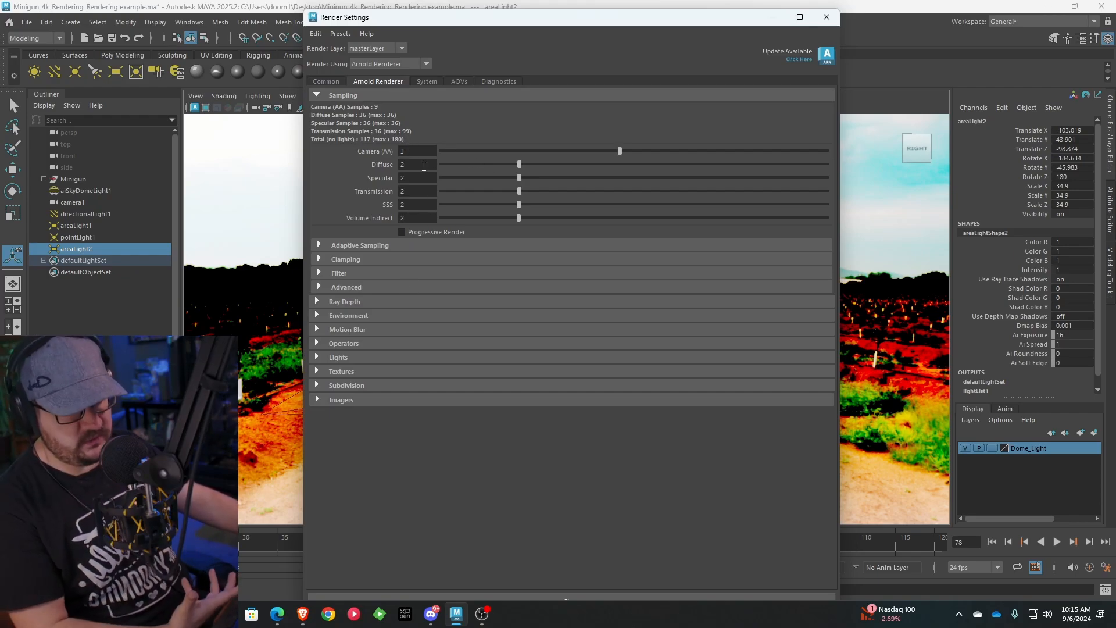
left_click_drag(420, 152, 102, 207)
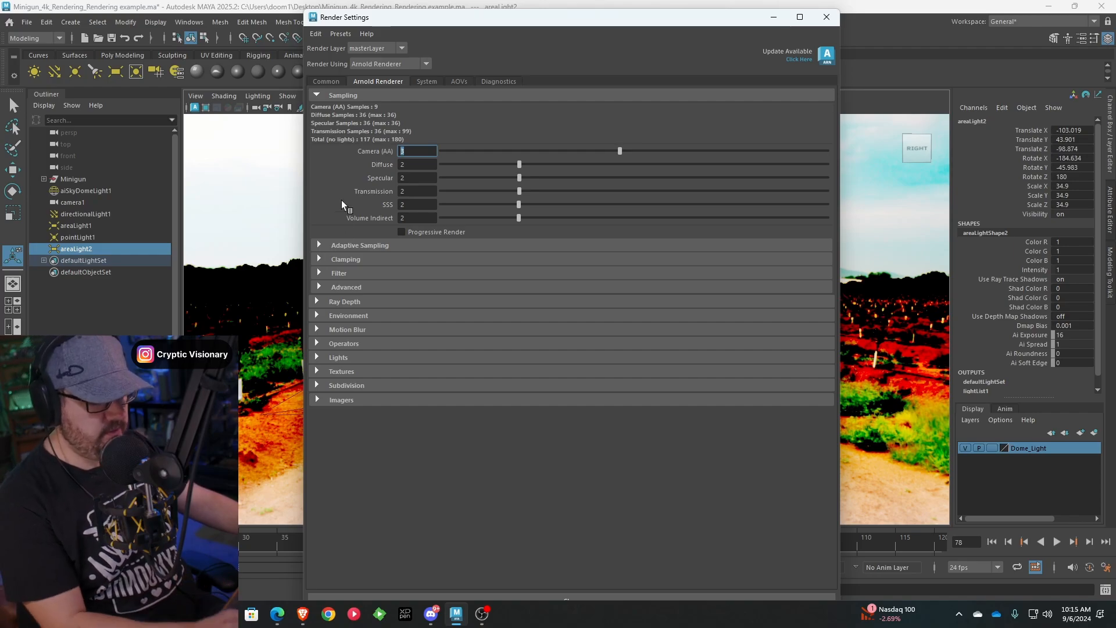
type("5")
key("Tab")
Set the Arnold Diffuse, Specular and Transmission samples to 3 each
type("1")
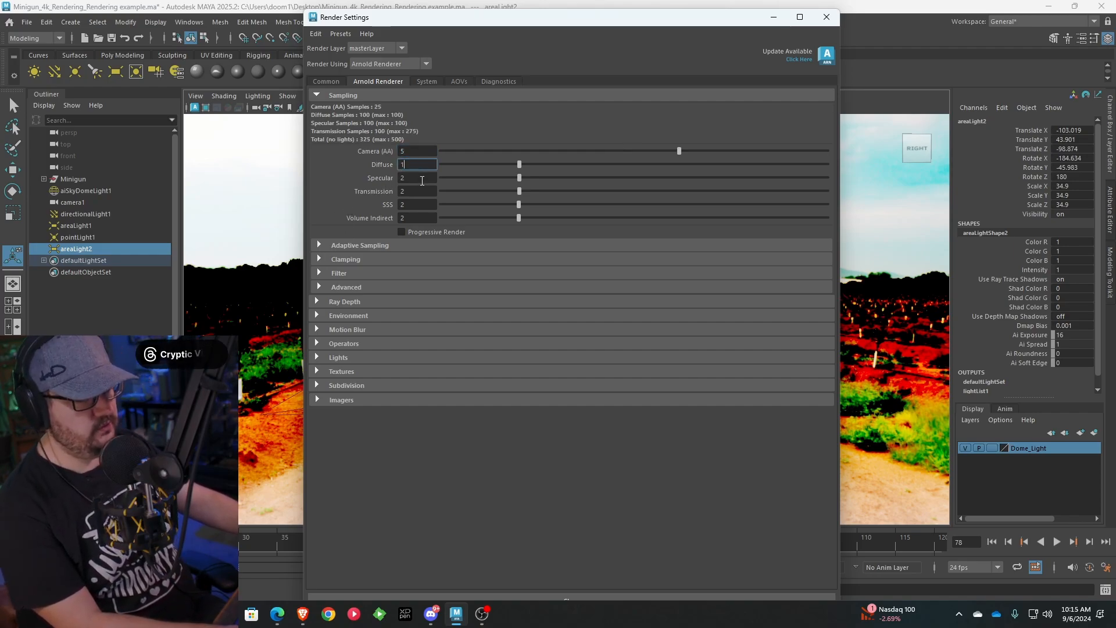
key("Tab")
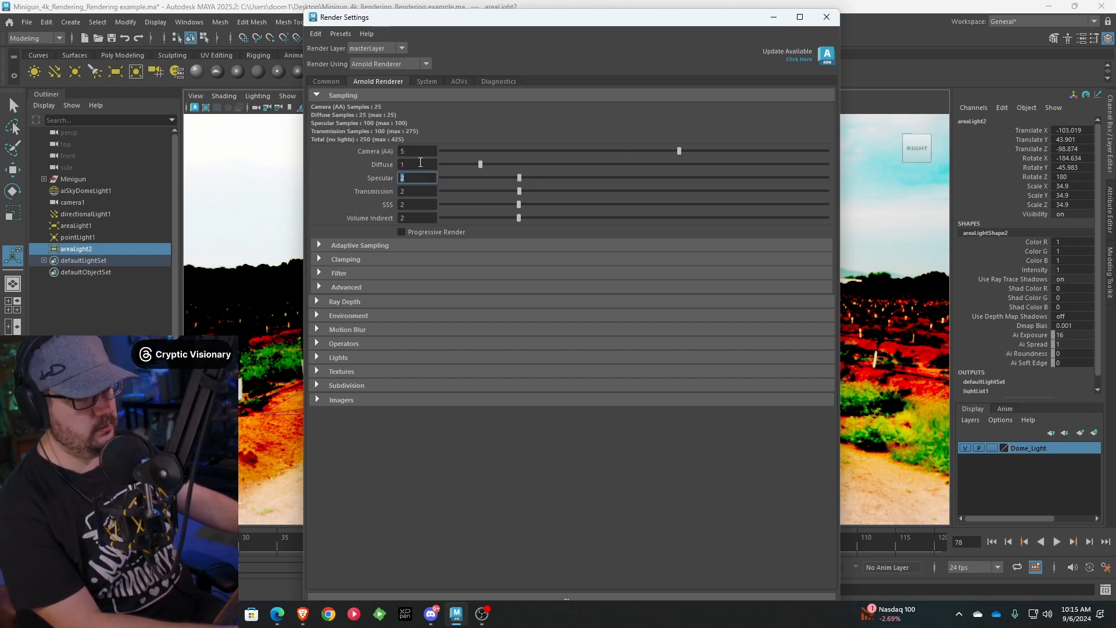
left_click_drag(421, 163, 388, 169)
type("3")
key("Tab")
type("3")
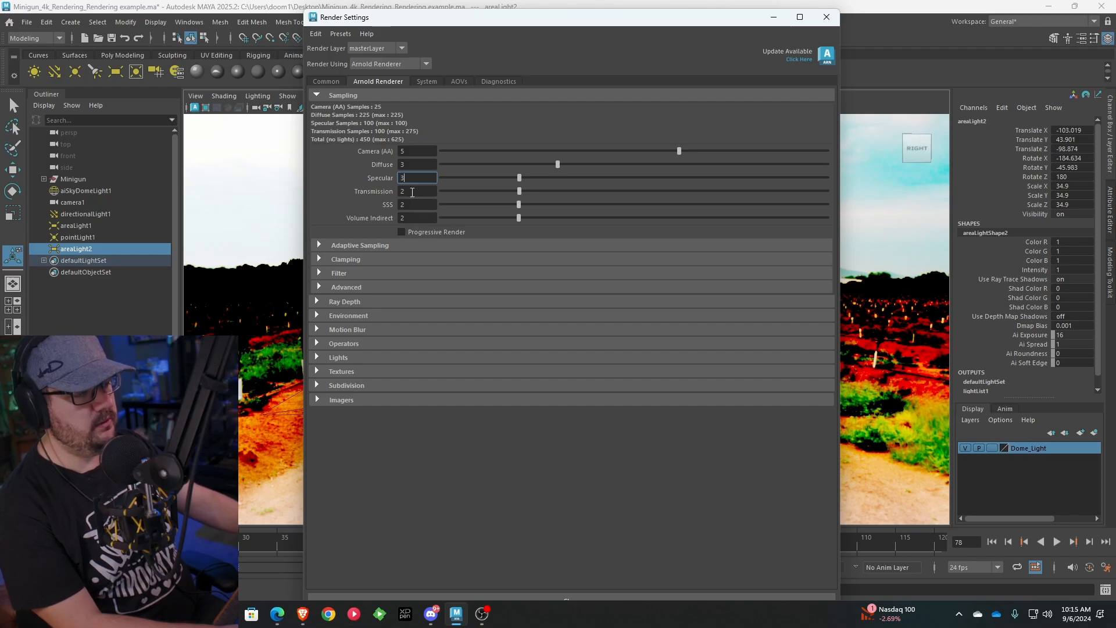
key("Tab")
type("3")
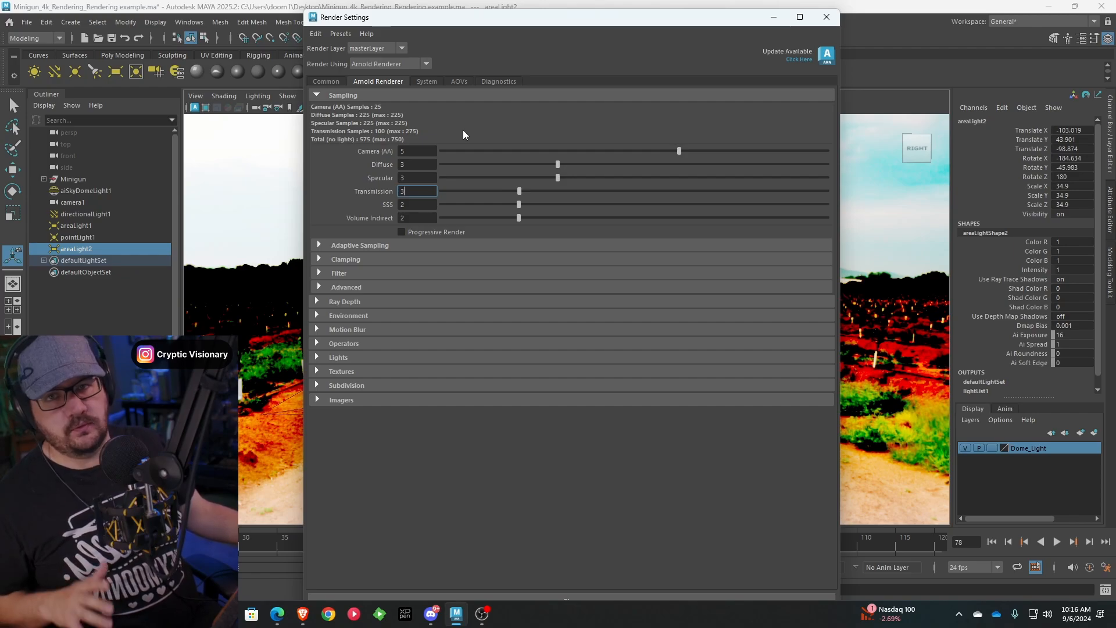
Try GPU as the Arnold render device, check which sampling options it allows, and set the device back to CPU
left_click(435, 81)
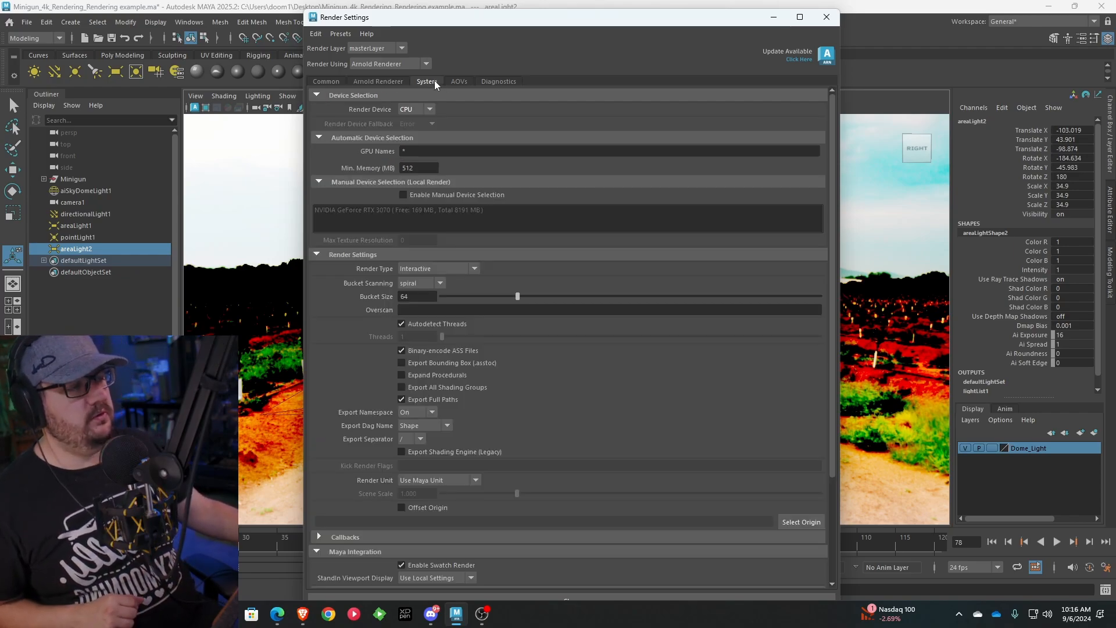
left_click(430, 110)
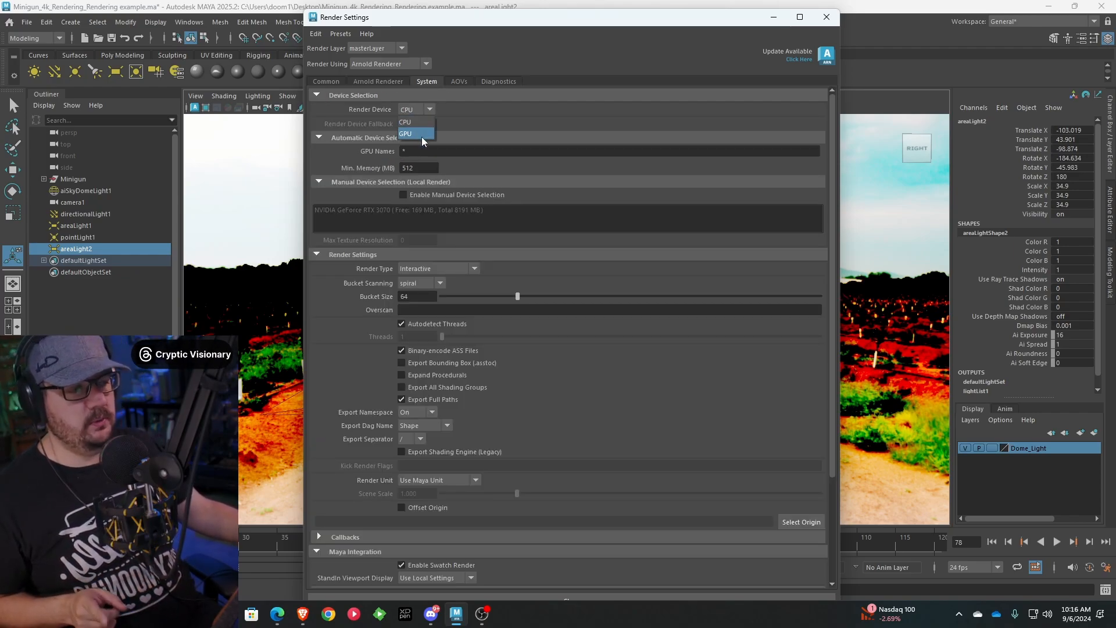
left_click(422, 135)
left_click(399, 81)
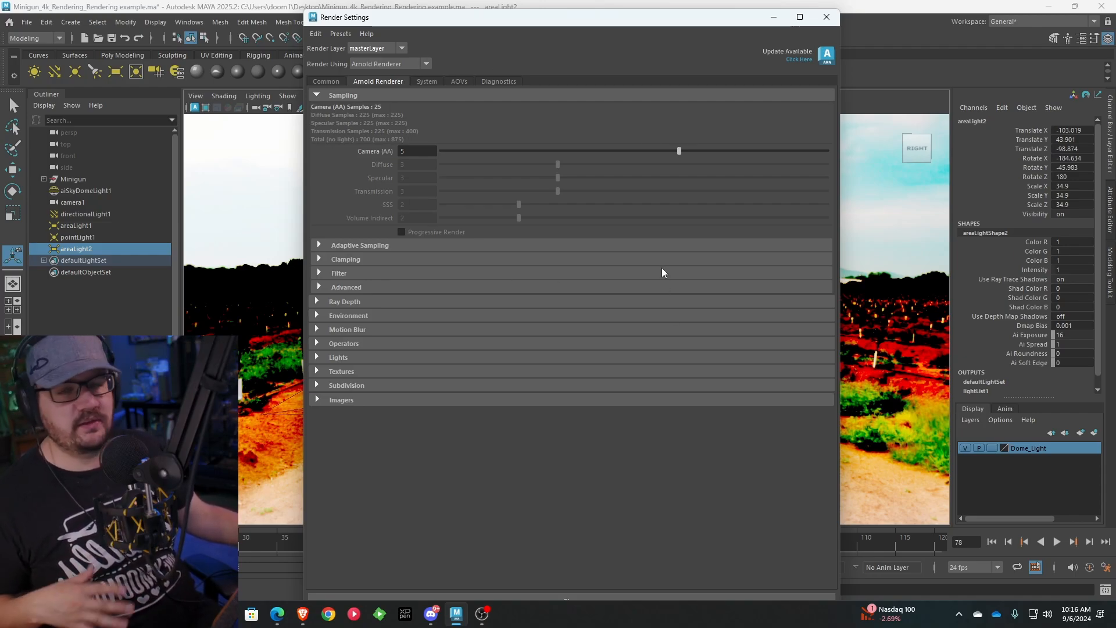
left_click(435, 82)
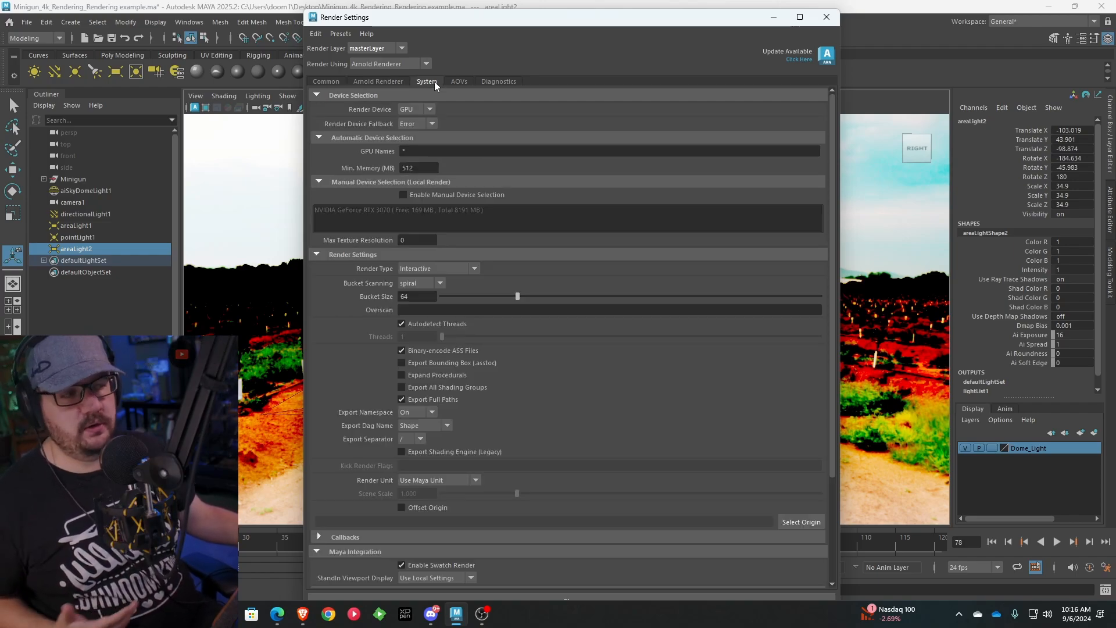
left_click(384, 83)
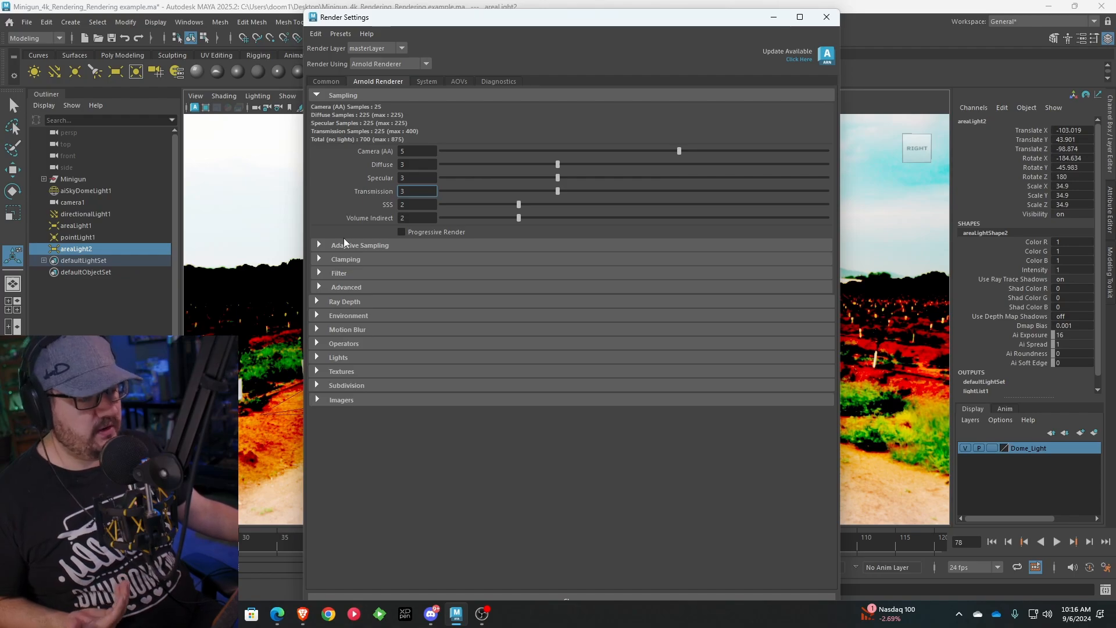
Return to the Arnold RenderView and compare Snapshot_16 with Snapshot_17 across the whole minigun
left_click(774, 19)
left_click(53, 591)
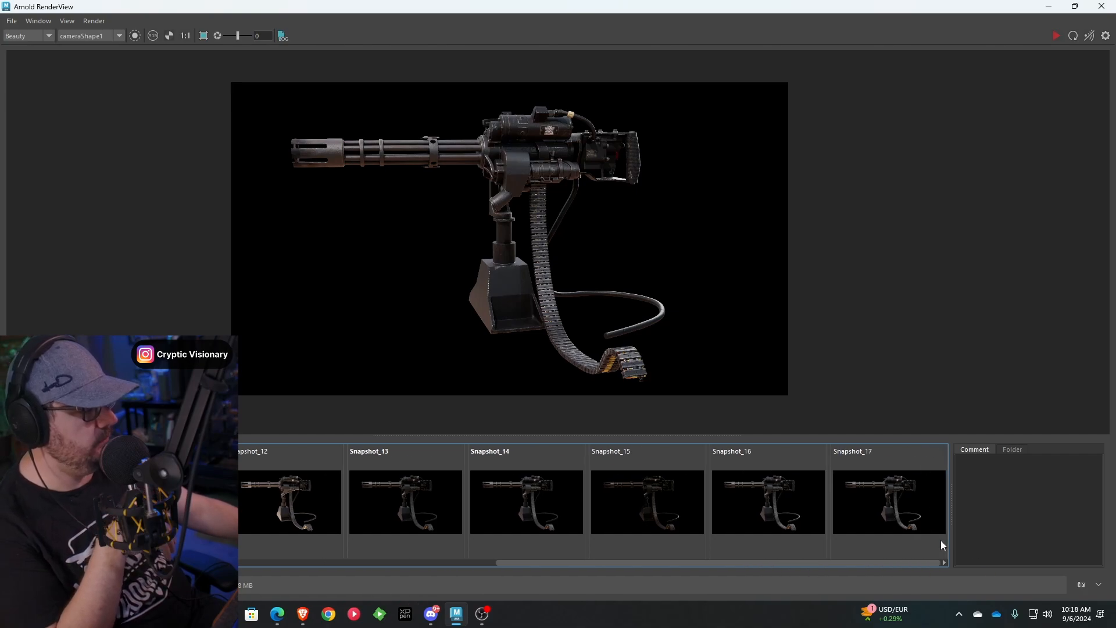
left_click(907, 512)
left_click(854, 500)
left_click(820, 498)
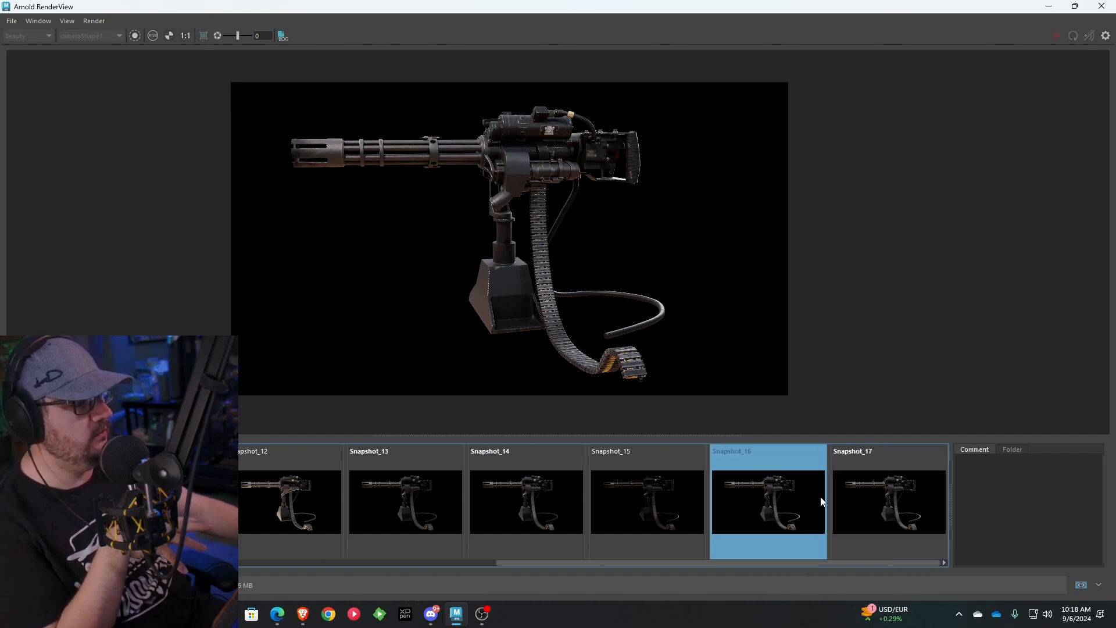
left_click(856, 497)
left_click(790, 503)
left_click(839, 501)
left_click(815, 501)
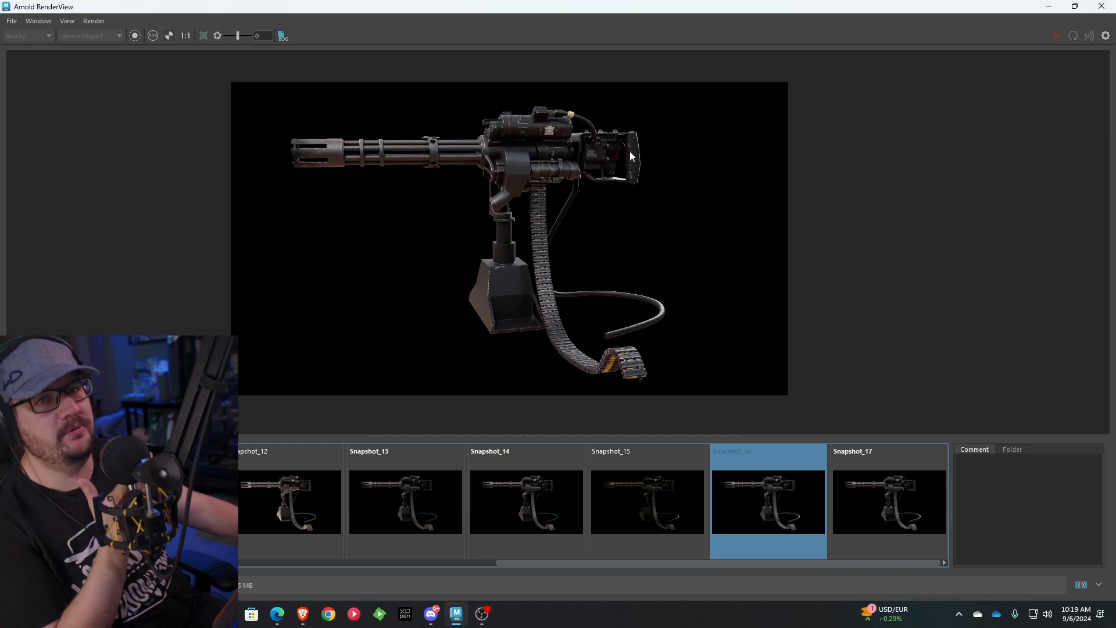
left_click(884, 481)
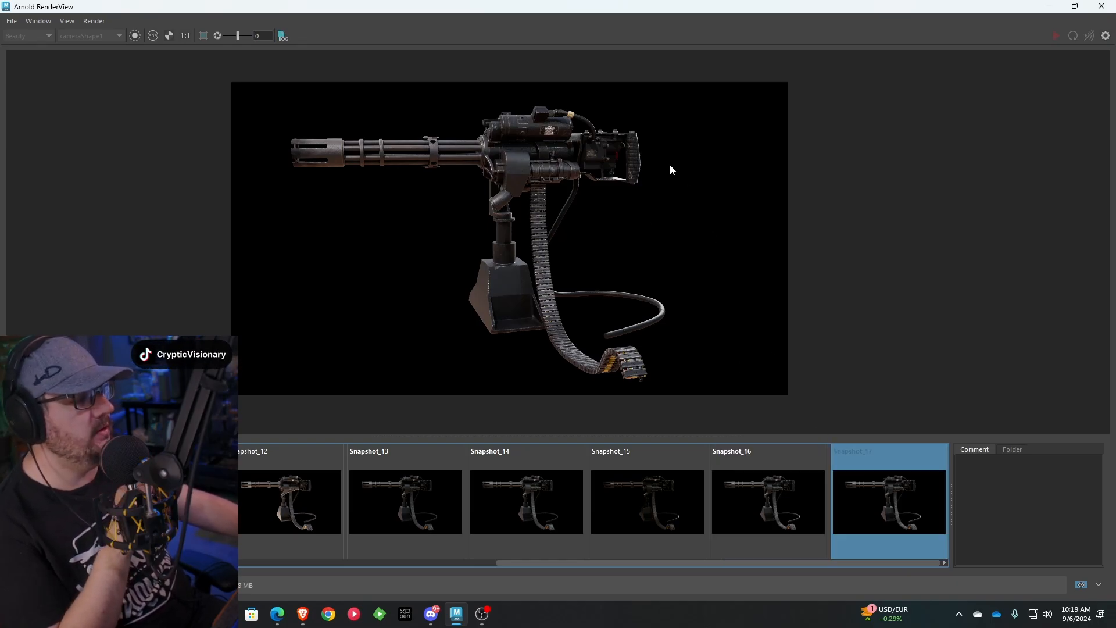
Compare Snapshot_16 and Snapshot_17 up close on the gun body to judge noise and surface detail
scroll(519, 133, "up", 5)
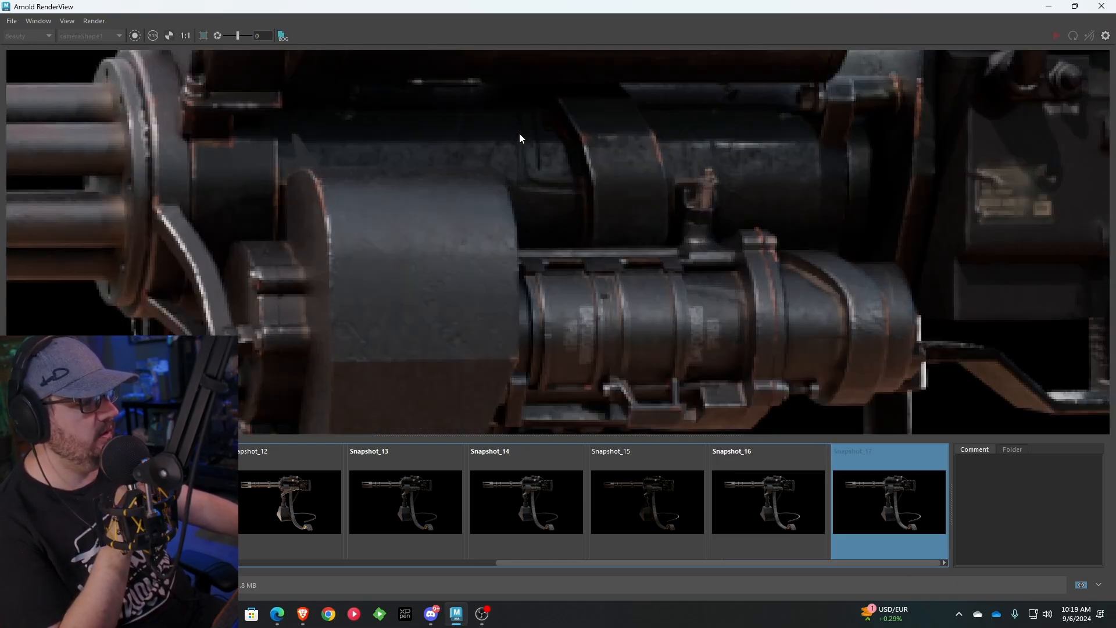
left_click(781, 493)
left_click(888, 488)
left_click(794, 482)
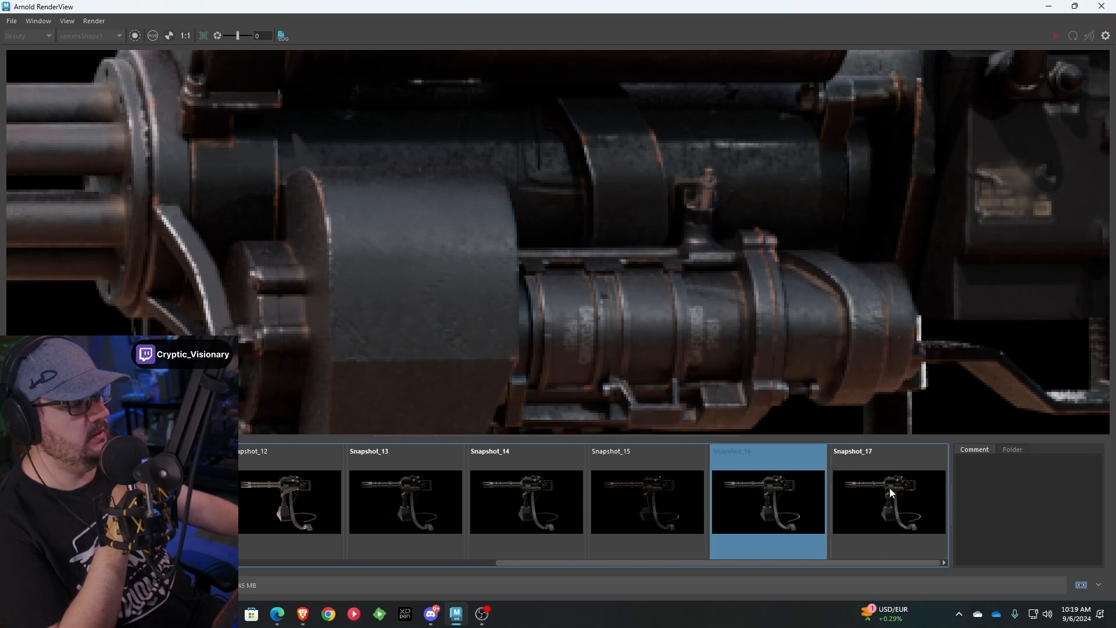
left_click(890, 489)
left_click(809, 497)
scroll(309, 298, "down", 3)
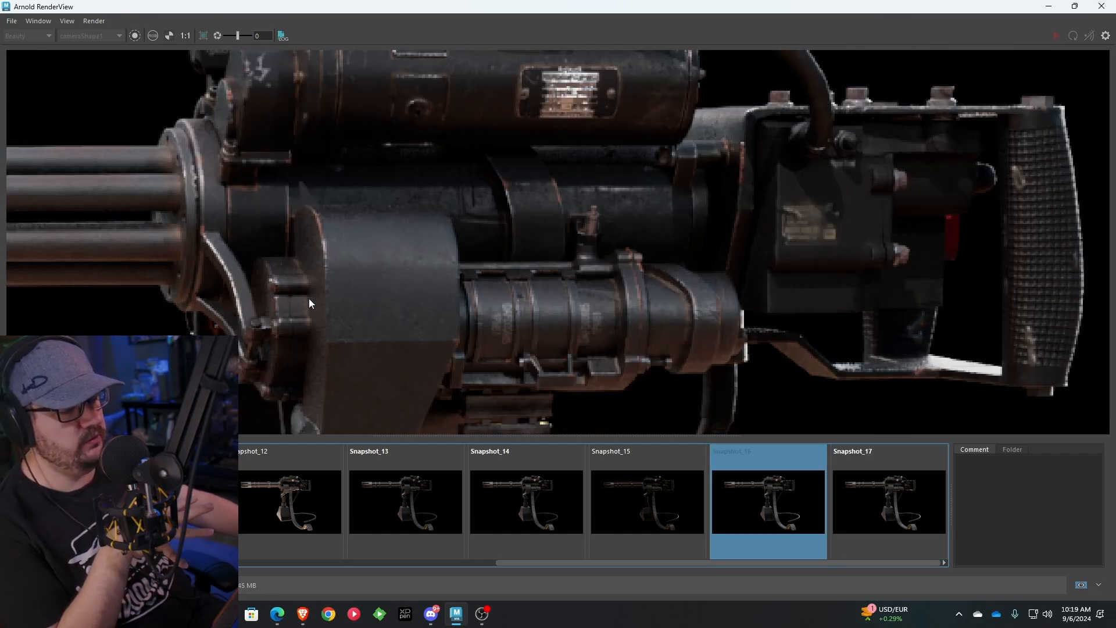
Compare the two latest snapshots on the rounded housing behind the barrels, ending on Snapshot_17
scroll(400, 275, "up", 5)
middle_click_drag(399, 281, 454, 287)
left_click(837, 483)
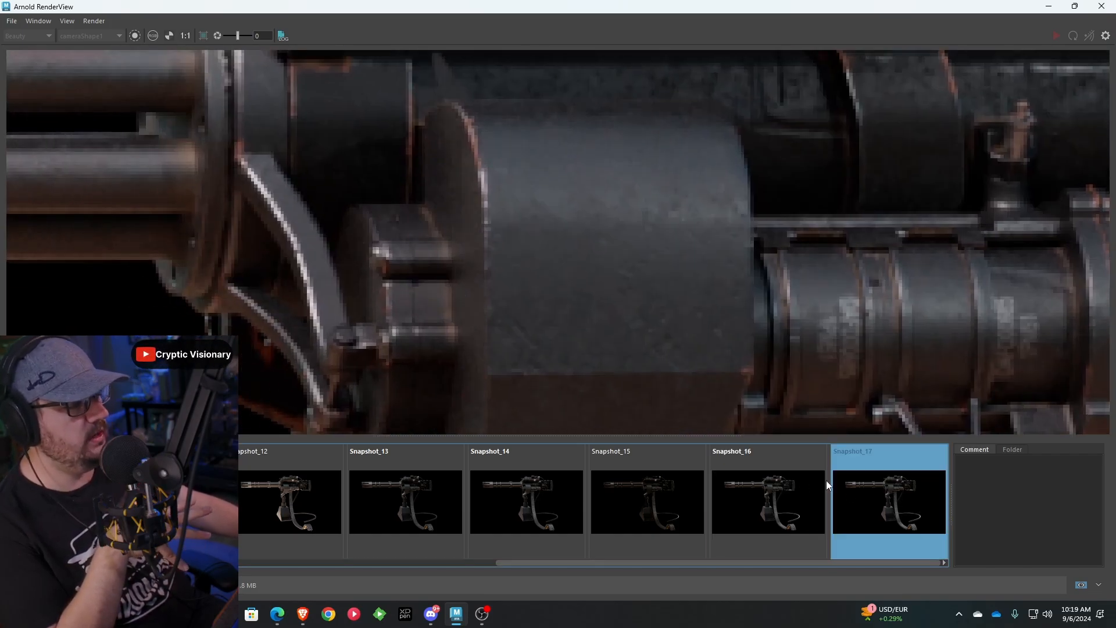
left_click(786, 488)
left_click(856, 499)
left_click(790, 504)
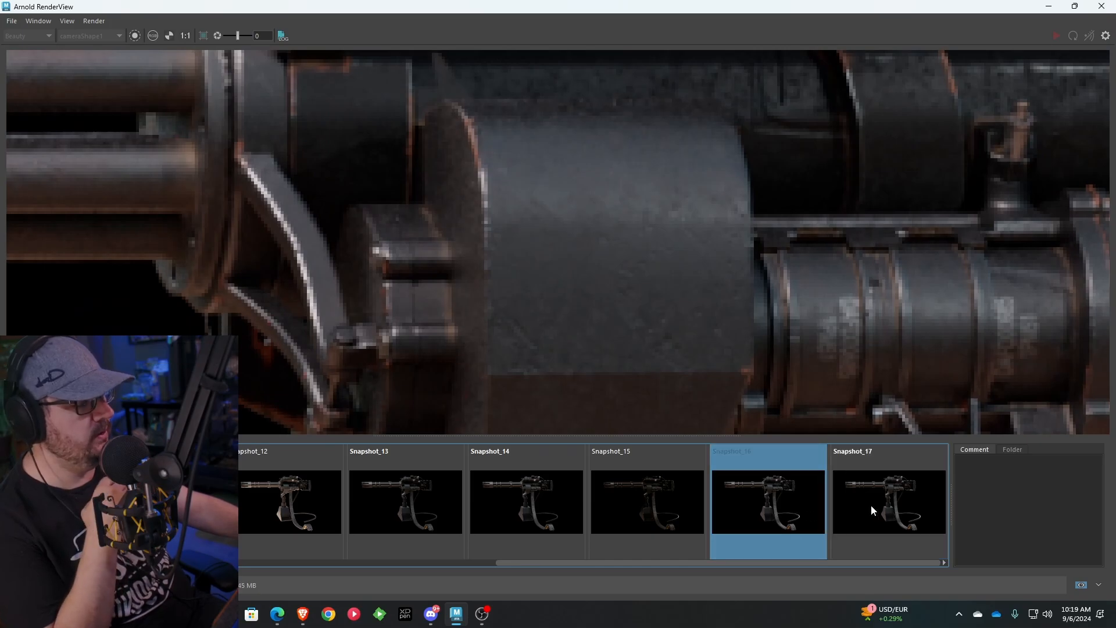
left_click(870, 504)
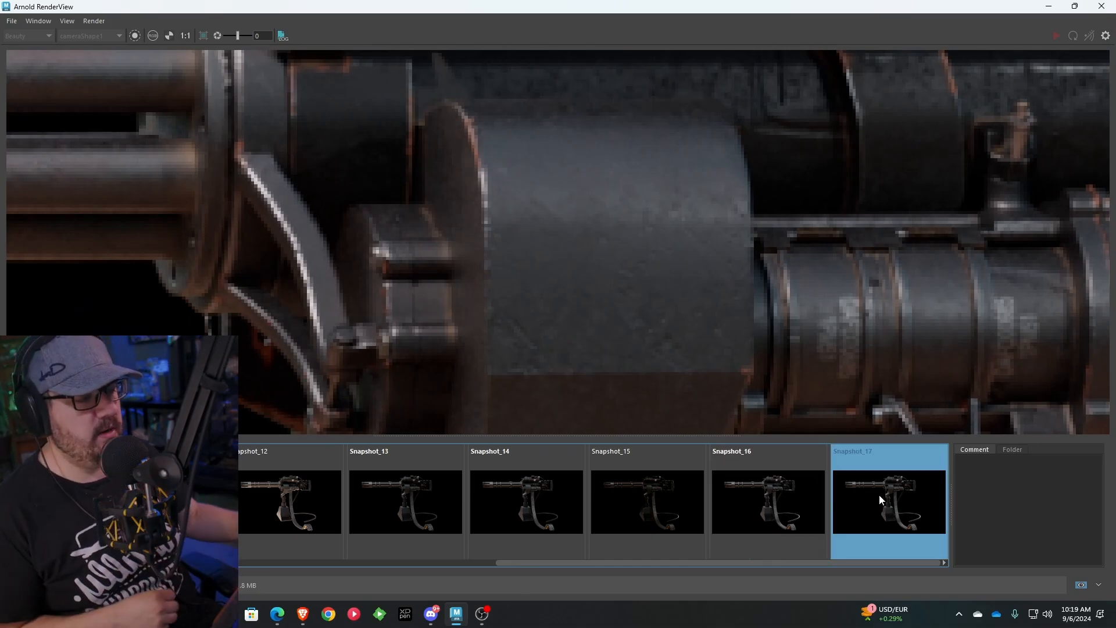
Examine the barrels, body and rear grip in Snapshot_17 from further out and compare them with Snapshot_16
scroll(675, 367, "down", 3)
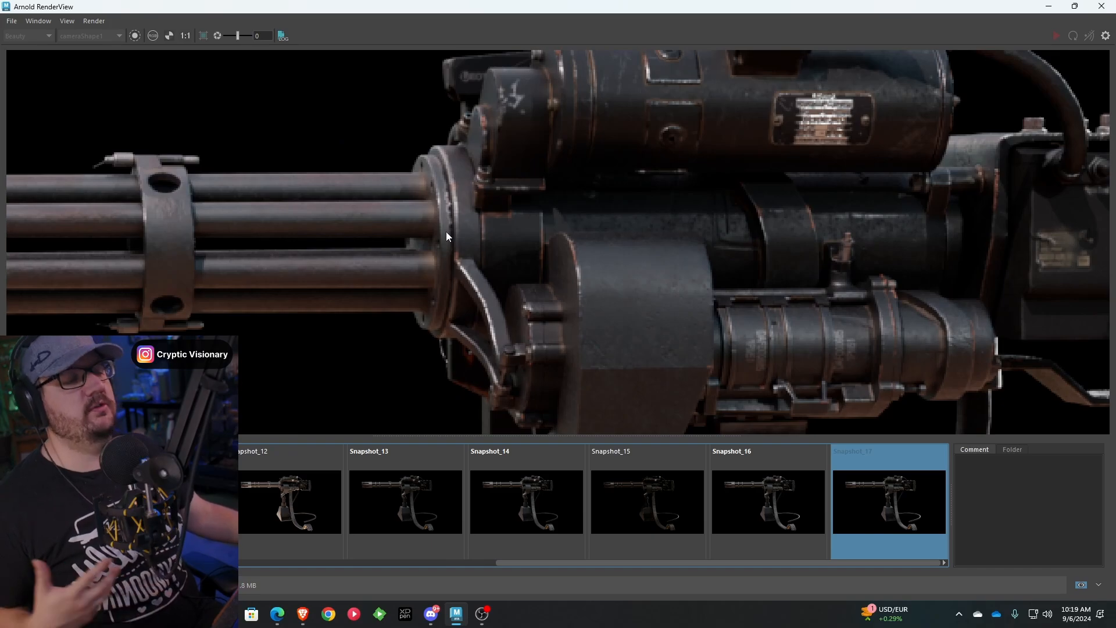
scroll(445, 232, "down", 3)
scroll(447, 235, "up", 2)
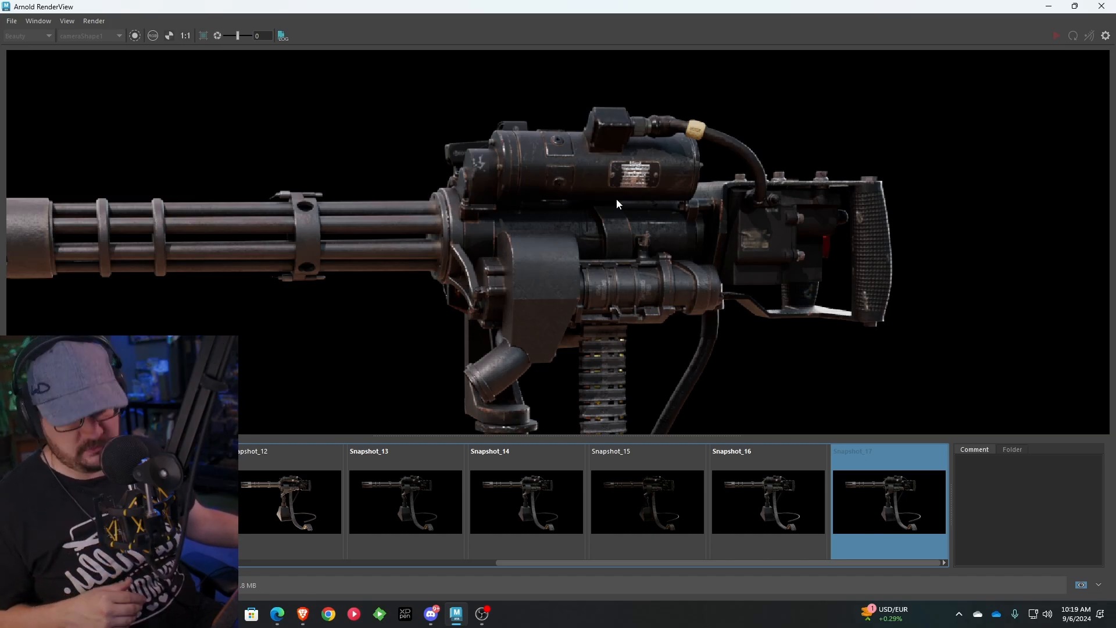
left_click(774, 471)
left_click(852, 476)
left_click(781, 472)
Compare noise in Snapshot_16 and Snapshot_17 on the angled tube below the housing and the ammo belt
scroll(523, 355, "up", 5)
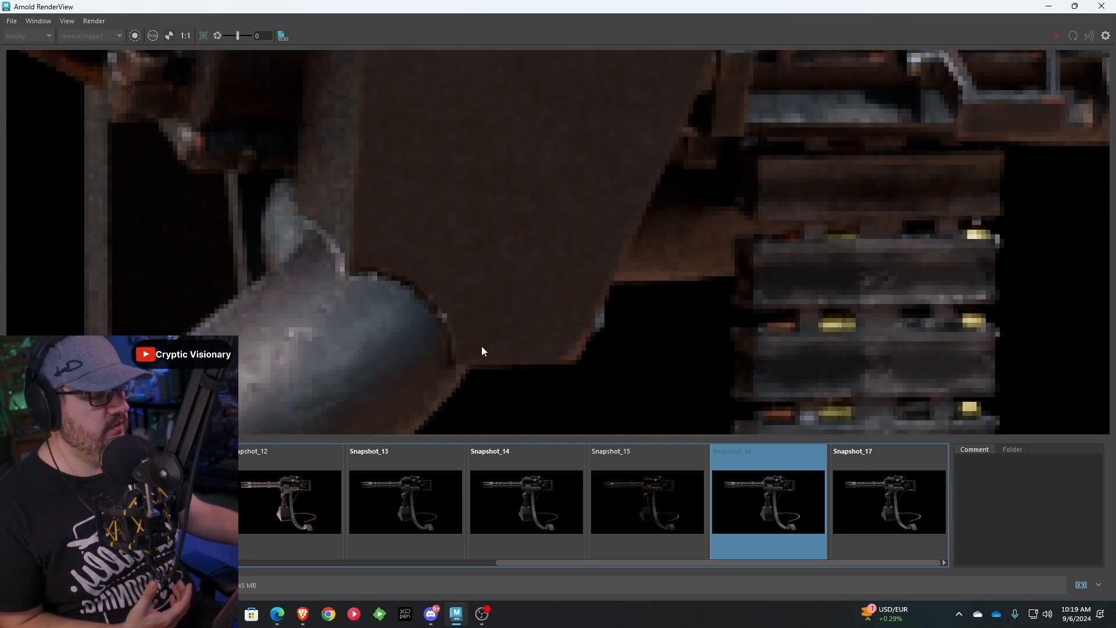
left_click(854, 464)
left_click(774, 496)
left_click(843, 498)
left_click(798, 499)
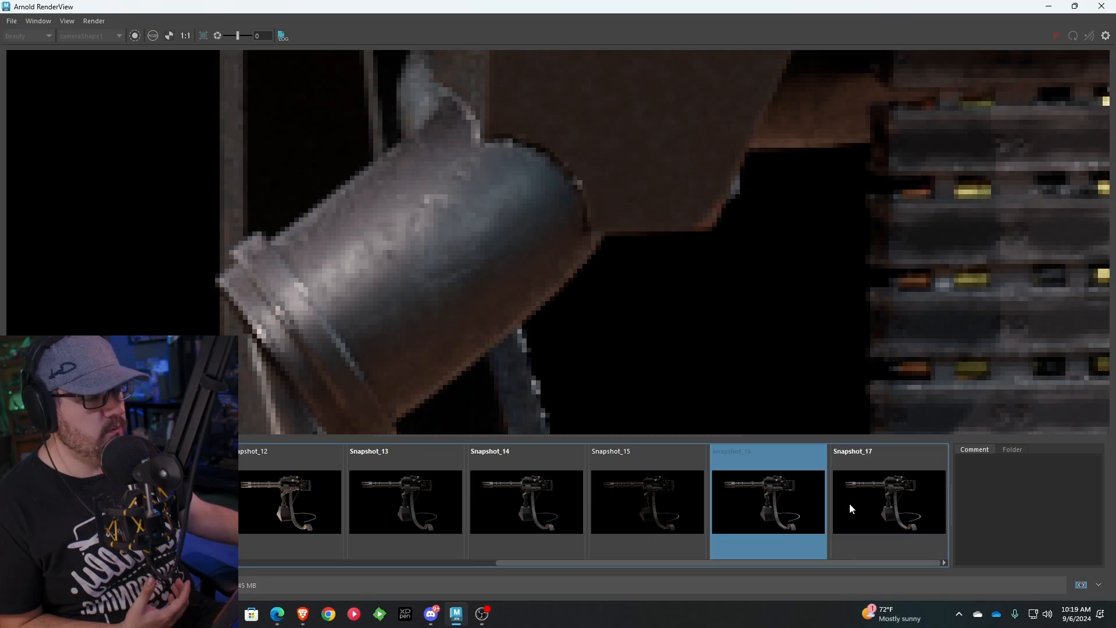
left_click(850, 505)
left_click(761, 506)
Recheck the housing and barrel mount in both snapshots, return to the current render and view more of the gun
middle_click_drag(610, 168, 682, 368)
left_click(854, 497)
left_click(773, 500)
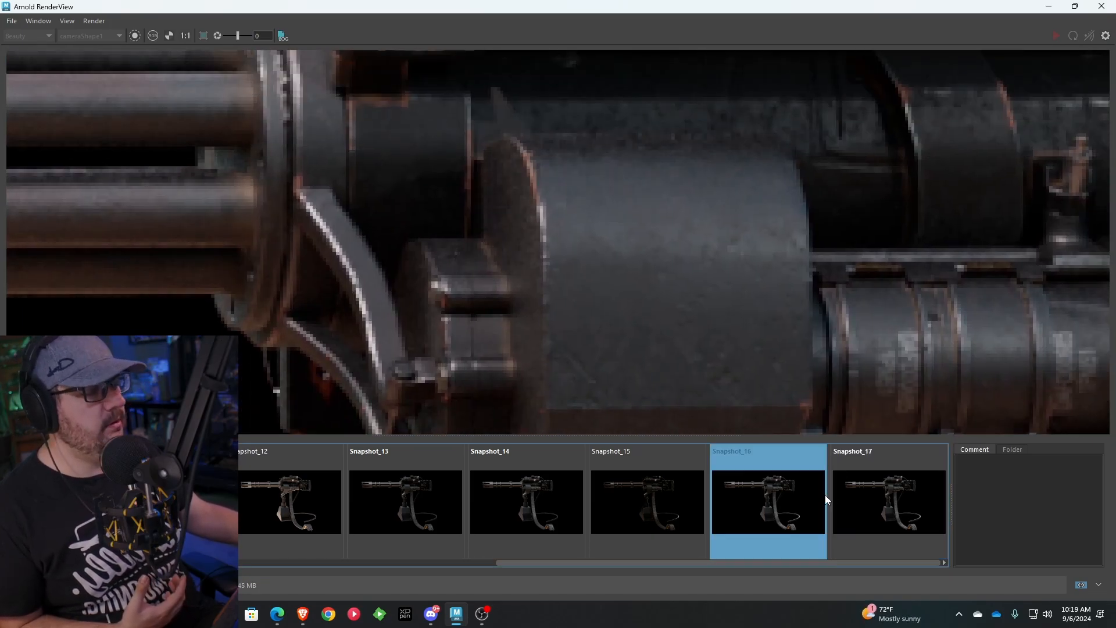
left_click(849, 500)
left_click(742, 503)
left_click(826, 508)
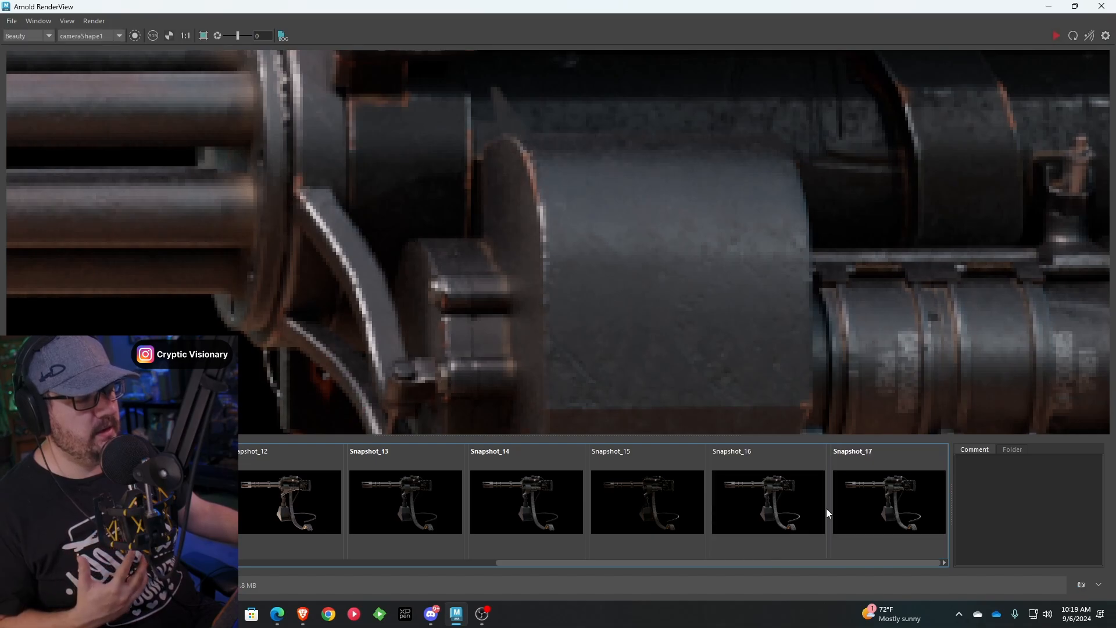
scroll(665, 330, "down", 8)
middle_click_drag(665, 311, 598, 135)
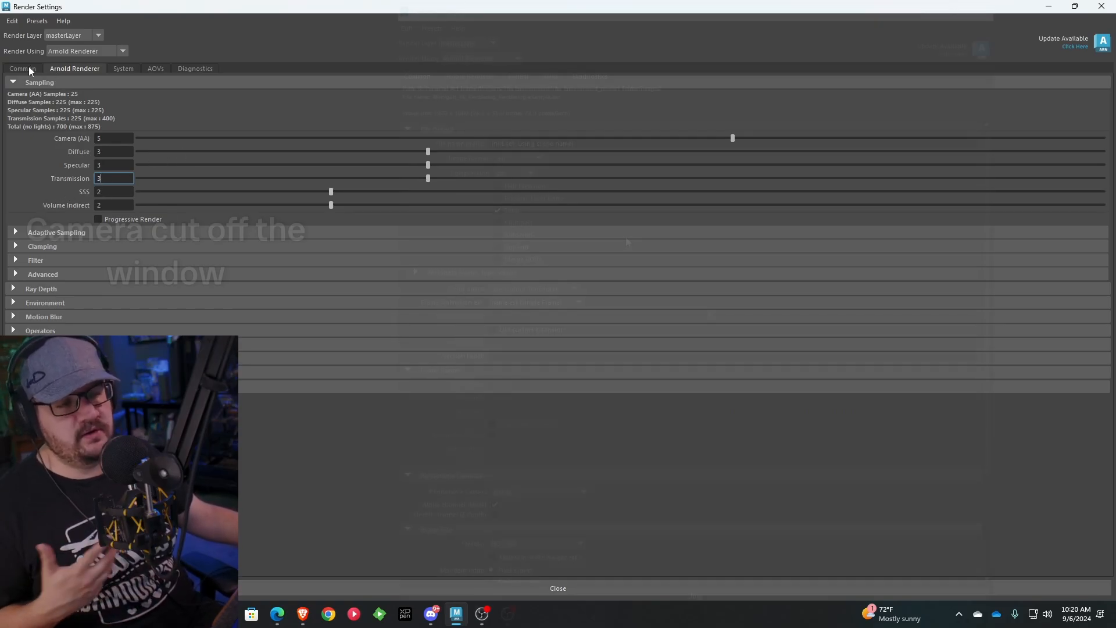
Open the common render settings and look through the image size presets, keeping HD_1080
left_click(28, 68)
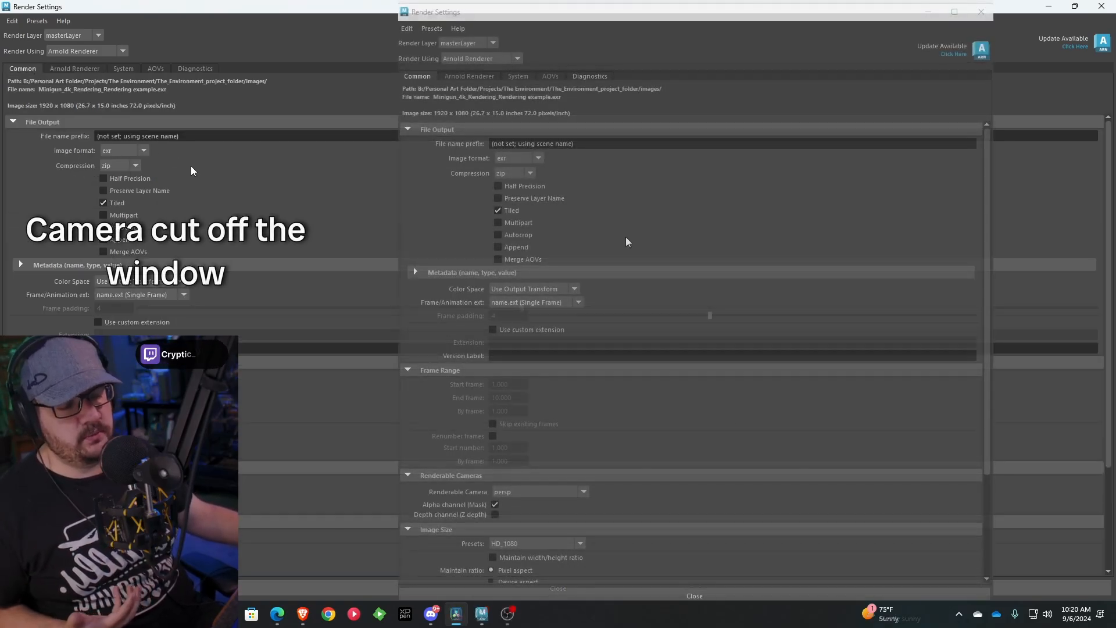
scroll(203, 233, "down", 3)
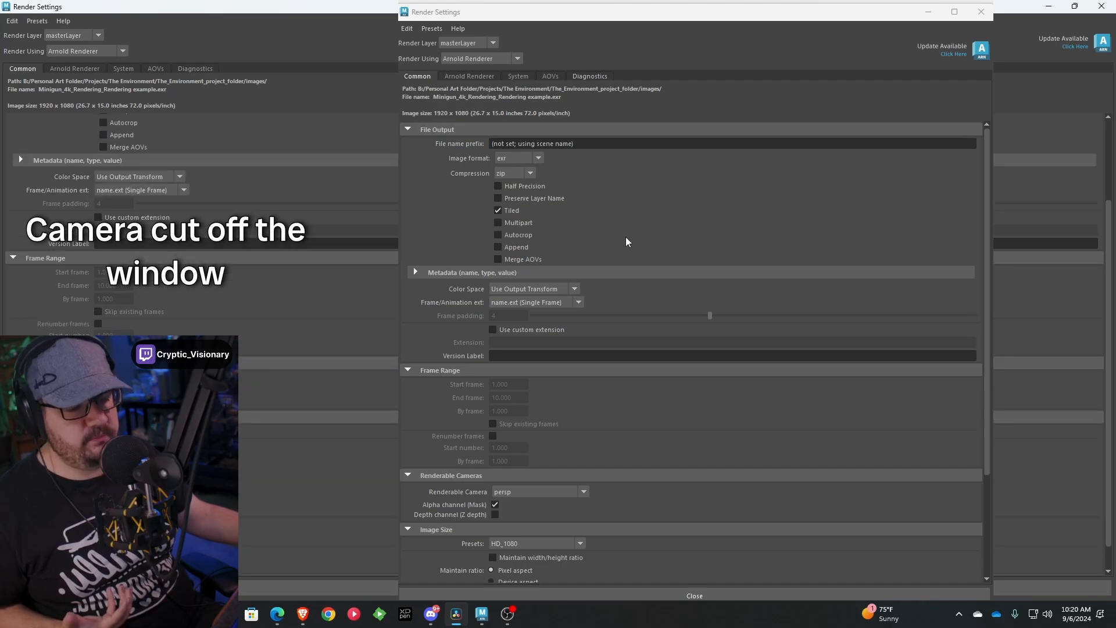
scroll(626, 238, "down", 4)
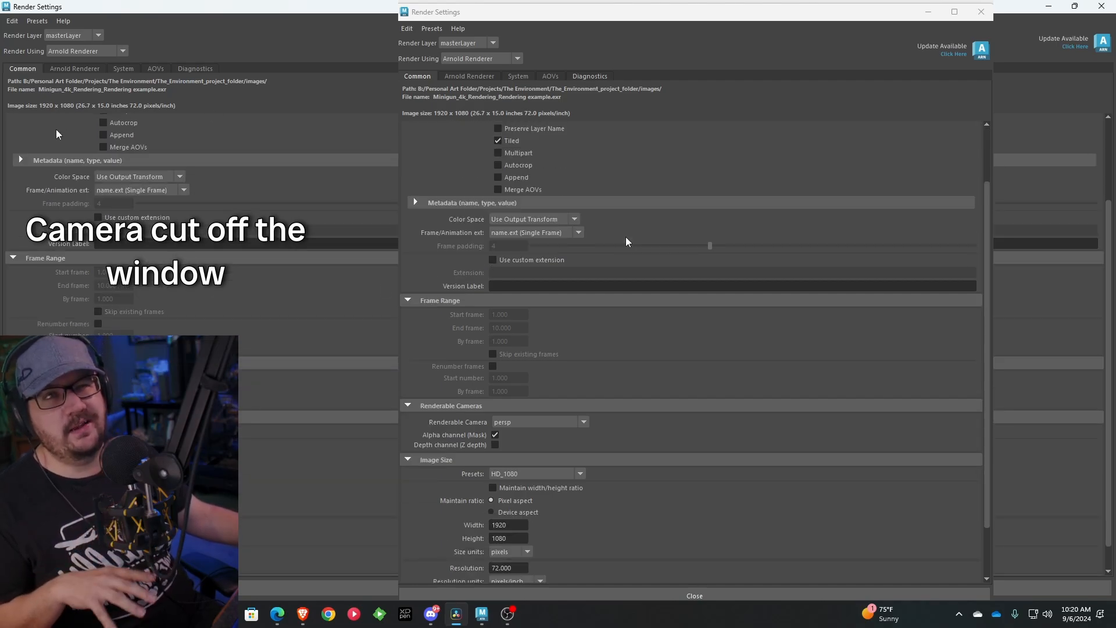
scroll(57, 130, "down", 1)
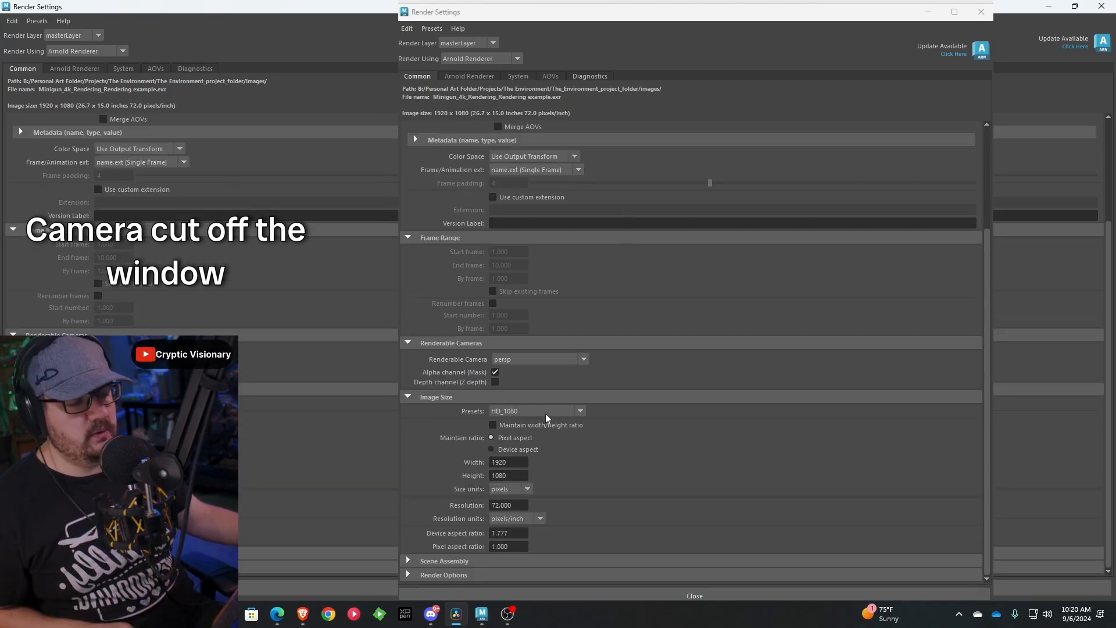
left_click(580, 411)
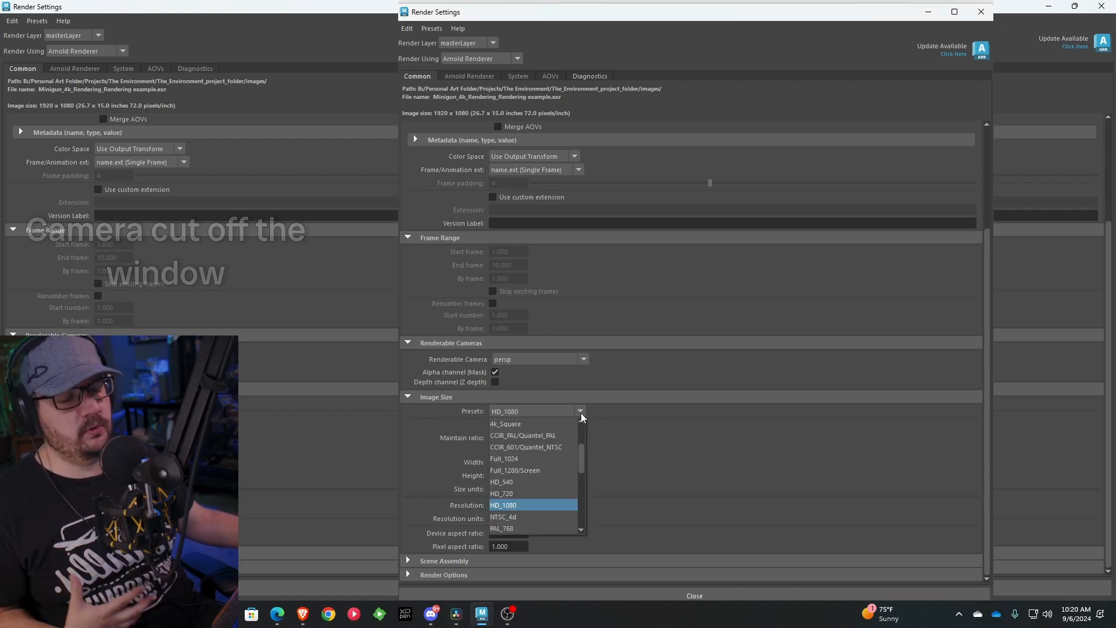
scroll(547, 438, "up", 3)
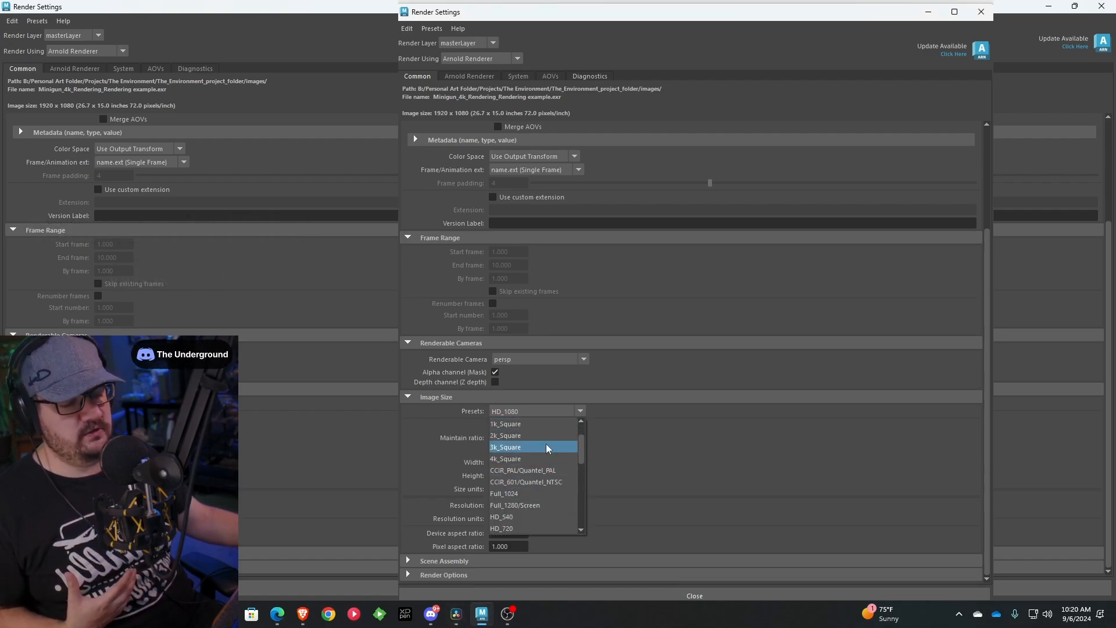
scroll(546, 444, "down", 3)
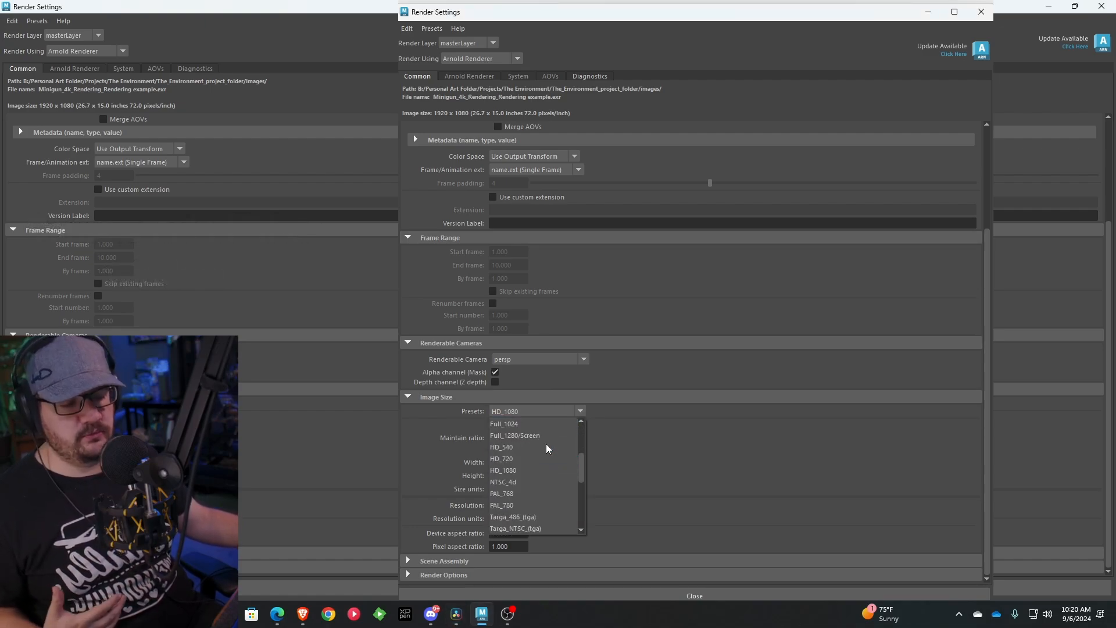
left_click(580, 414)
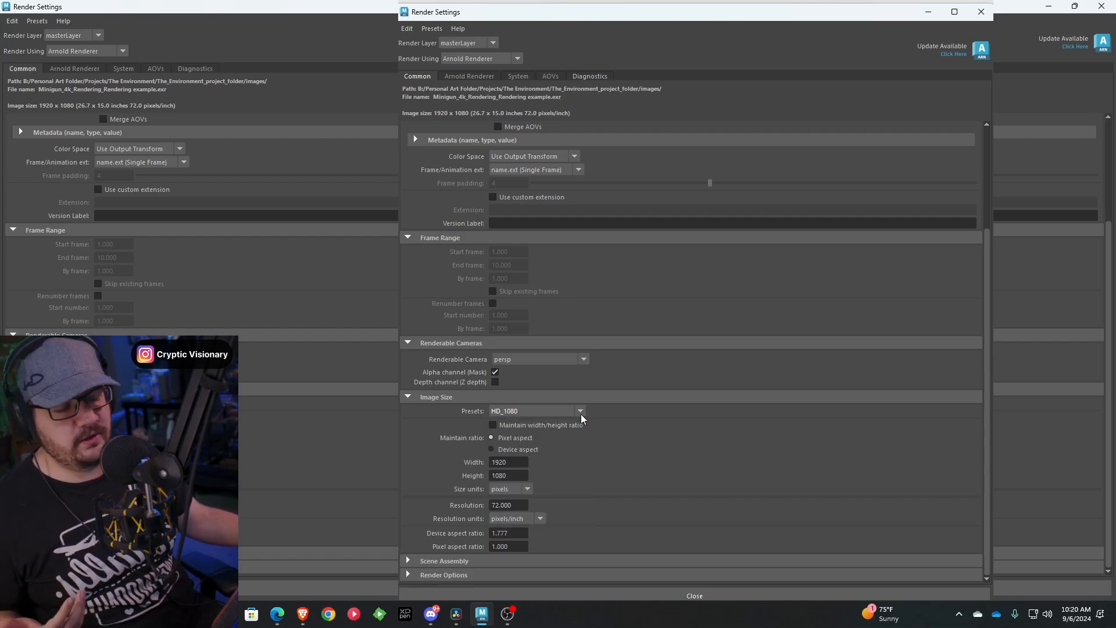
Set the render image size to 3840 pixels wide and 2160 pixels high
left_click(524, 463)
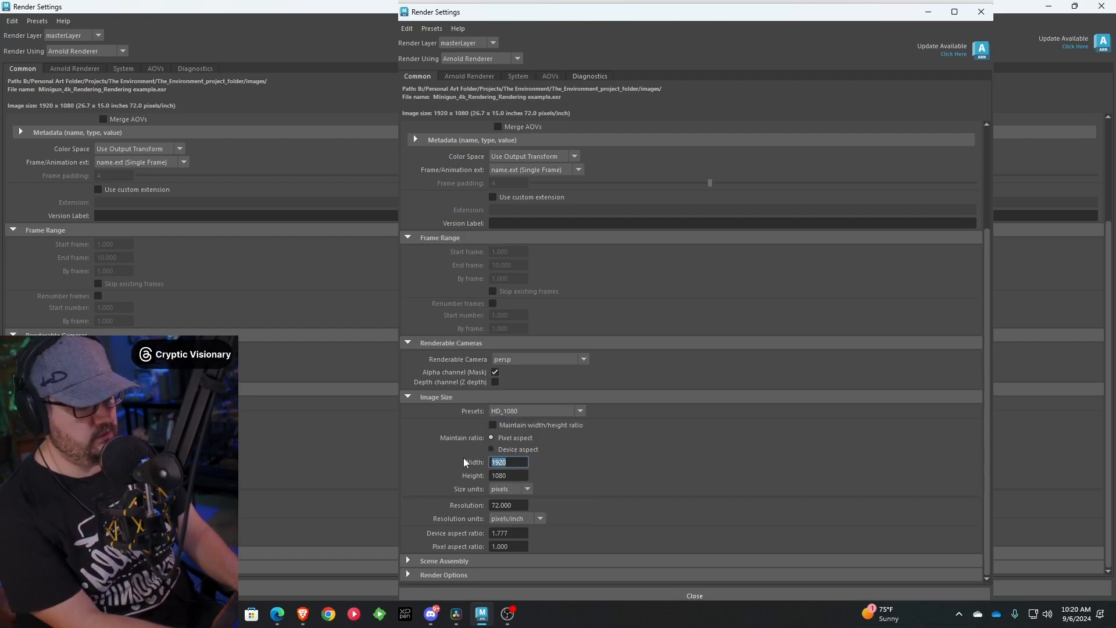
type("3840")
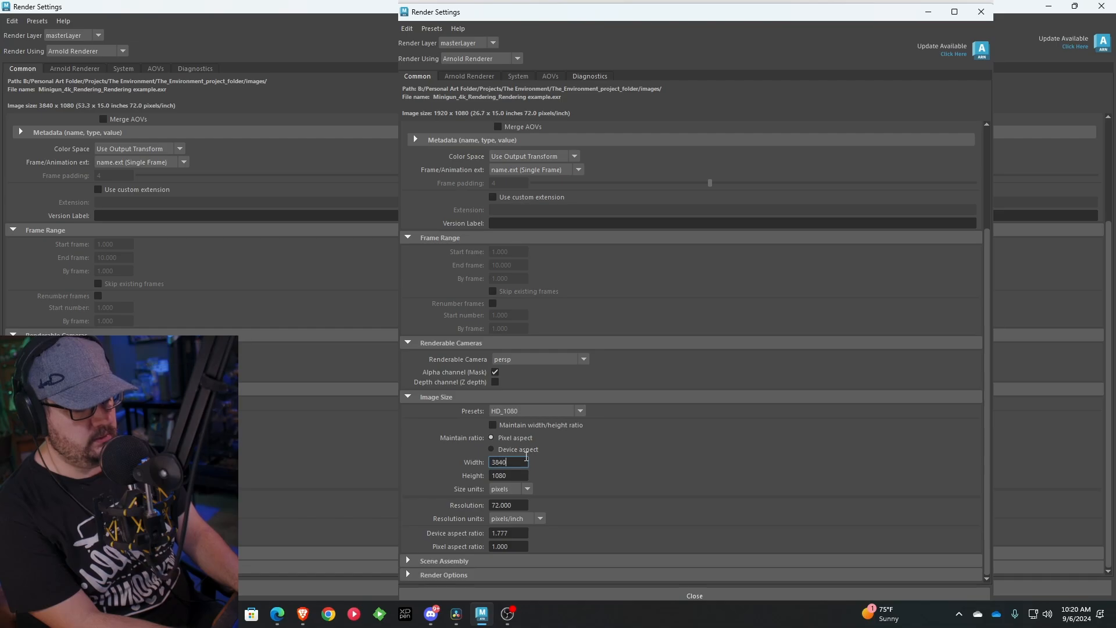
key("Tab")
type("2160")
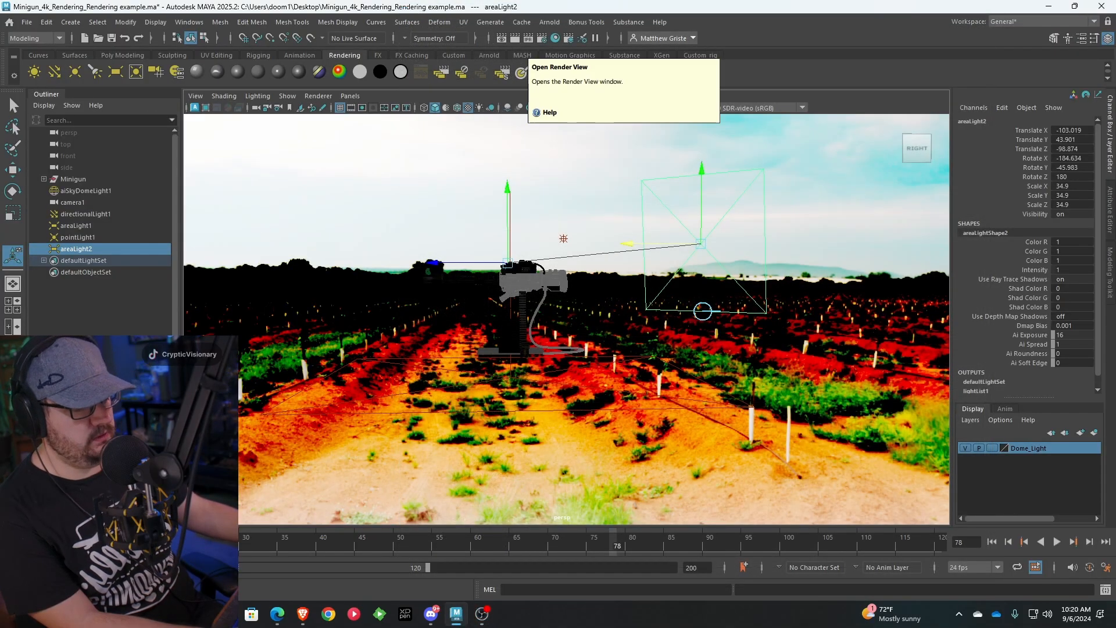
Render the minigun at the new resolution, inspect the gun body up close and store the result as a snapshot
left_click(507, 40)
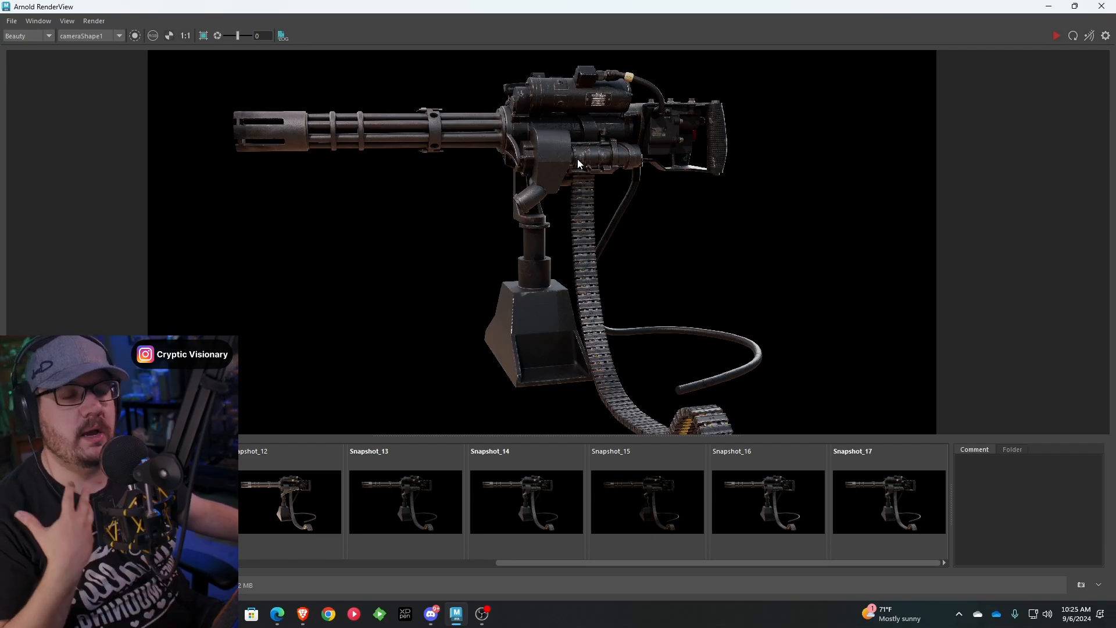
scroll(579, 143, "up", 5)
scroll(577, 138, "up", 3)
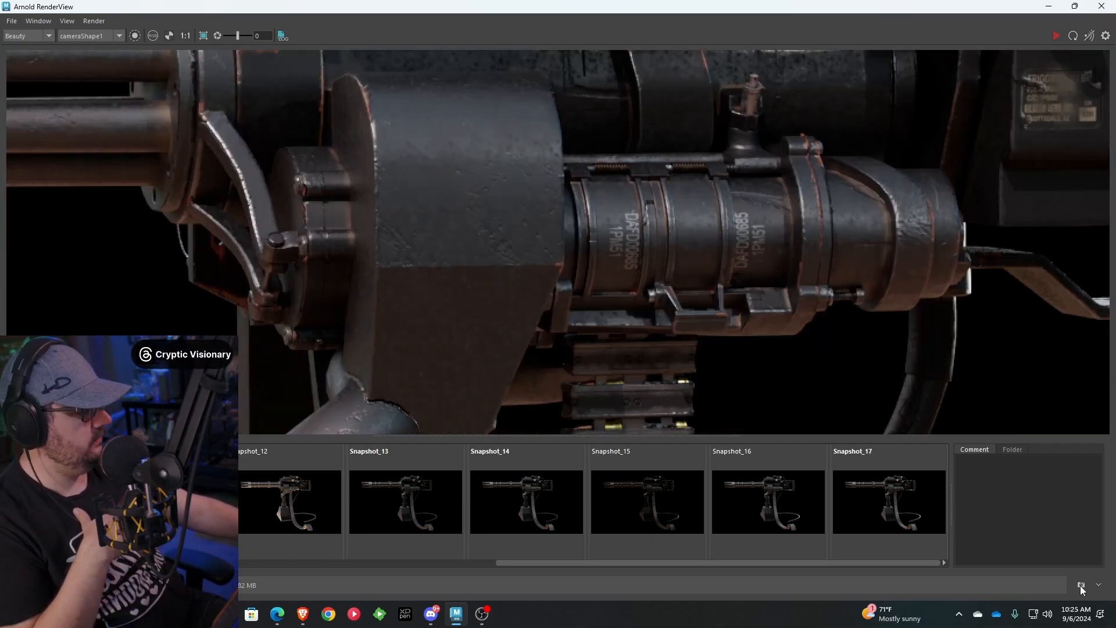
left_click_drag(874, 562, 962, 570)
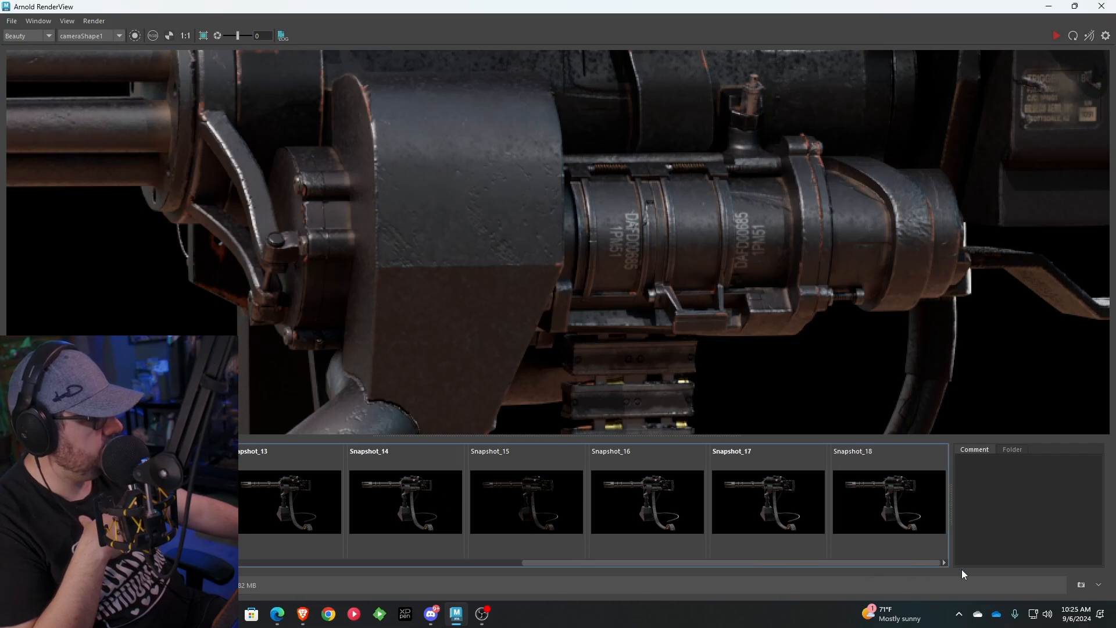
Compare the gun body's detail between Snapshot_17 and Snapshot_18, and view the whole minigun in Snapshot_18
left_click(901, 511)
left_click(787, 506)
left_click(852, 511)
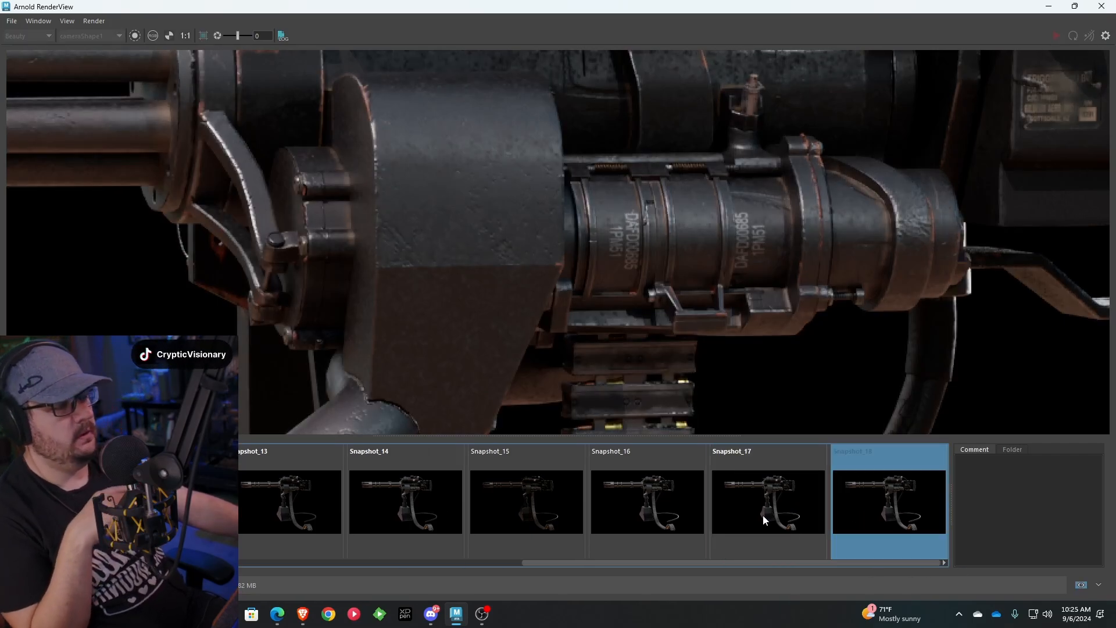
left_click(763, 514)
left_click(846, 510)
left_click(780, 507)
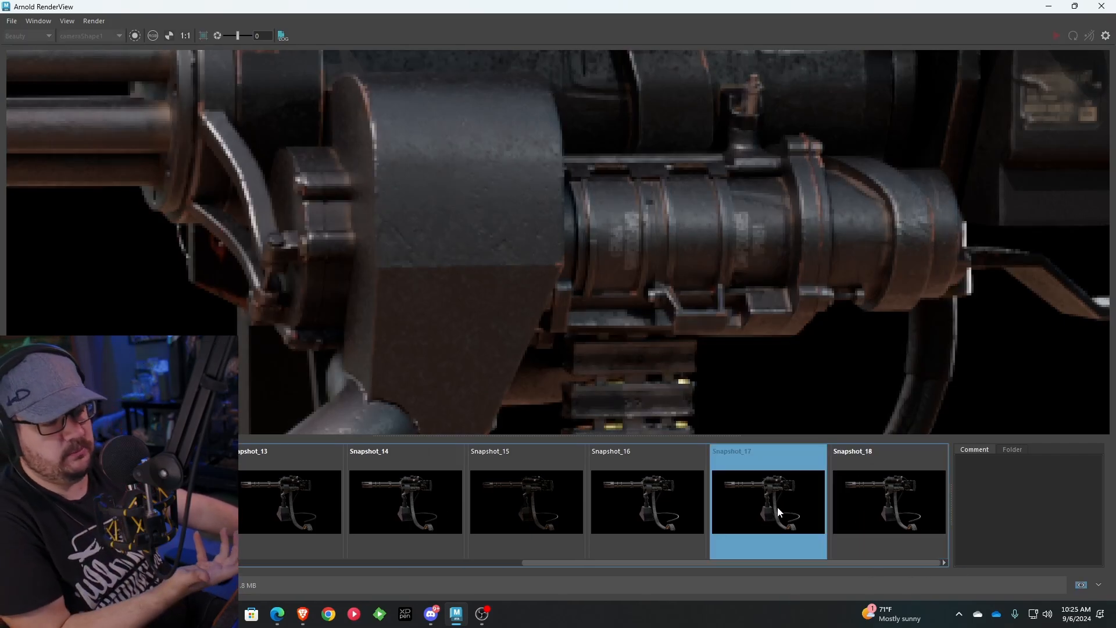
left_click(846, 504)
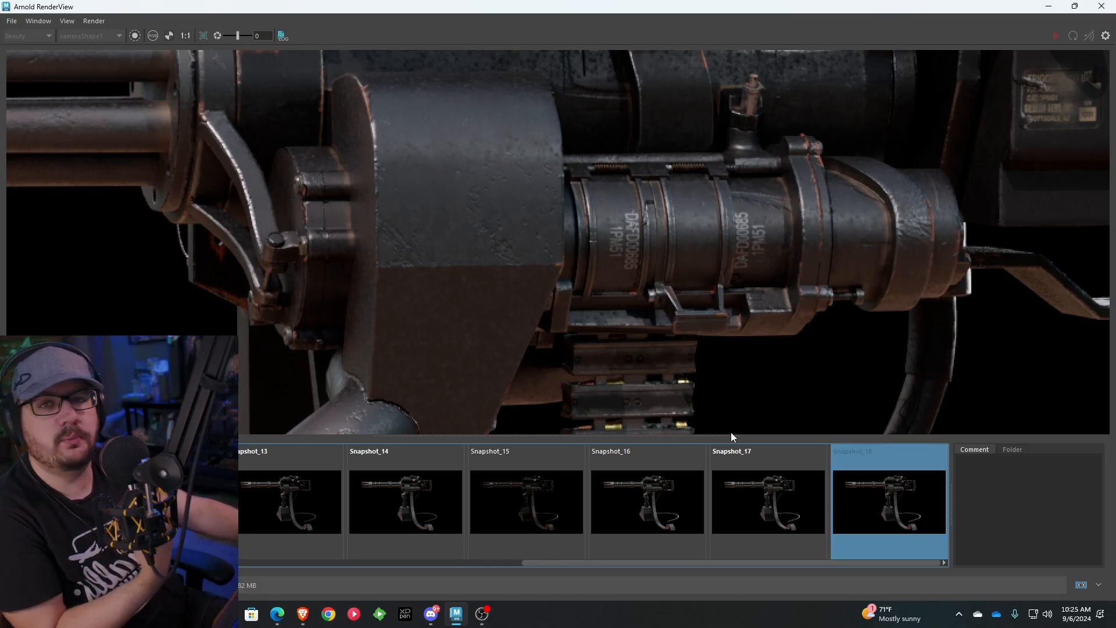
left_click(765, 478)
key("Right")
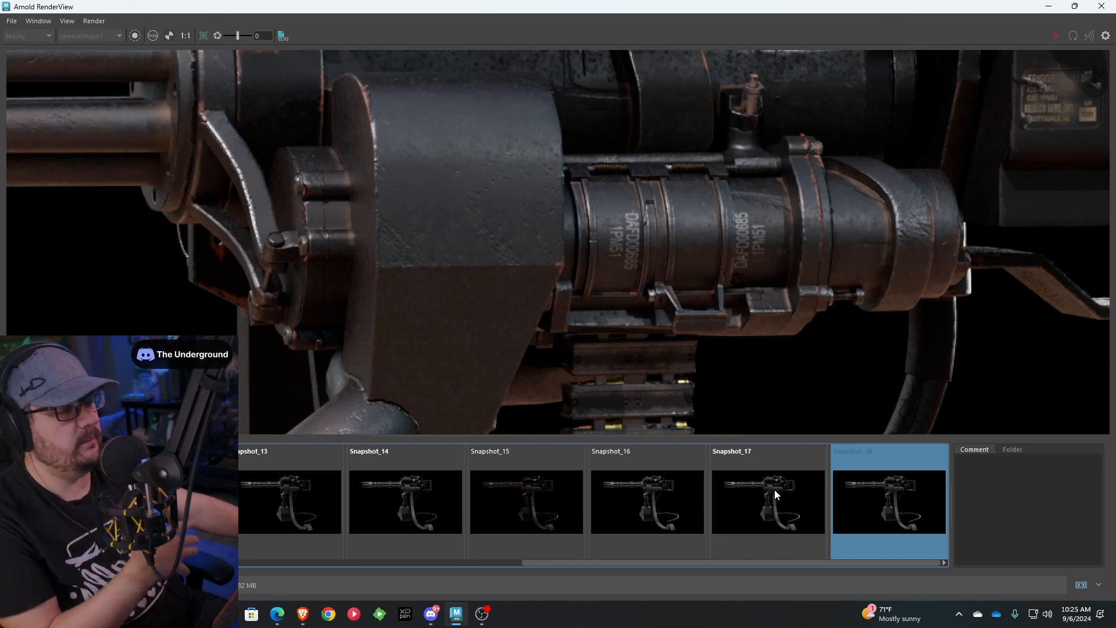
key("Left")
left_click(868, 473)
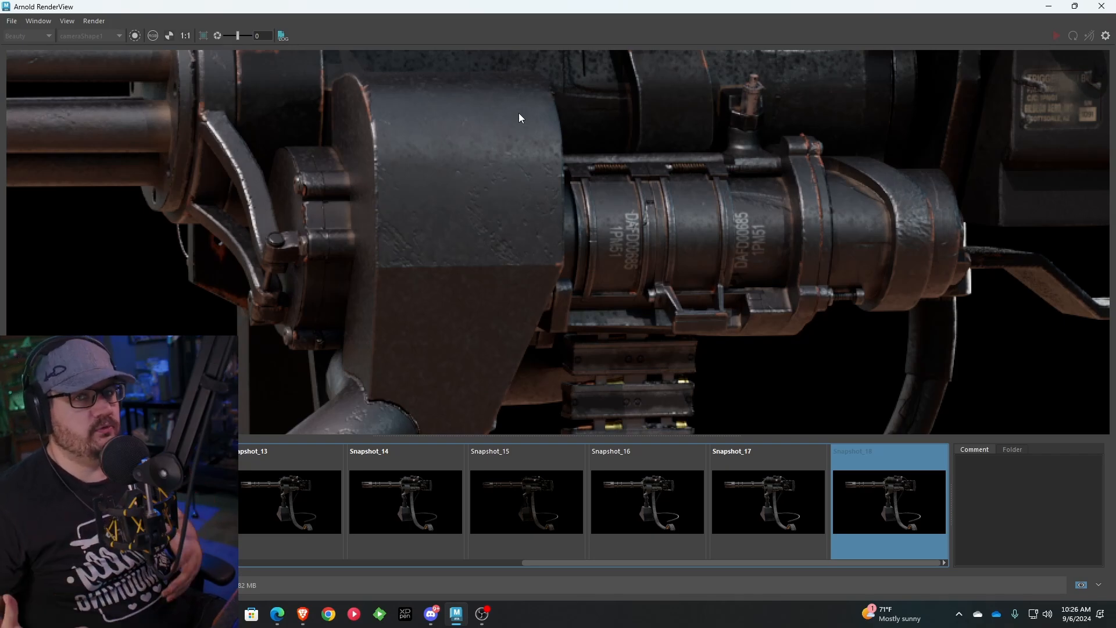
scroll(520, 128, "down", 2)
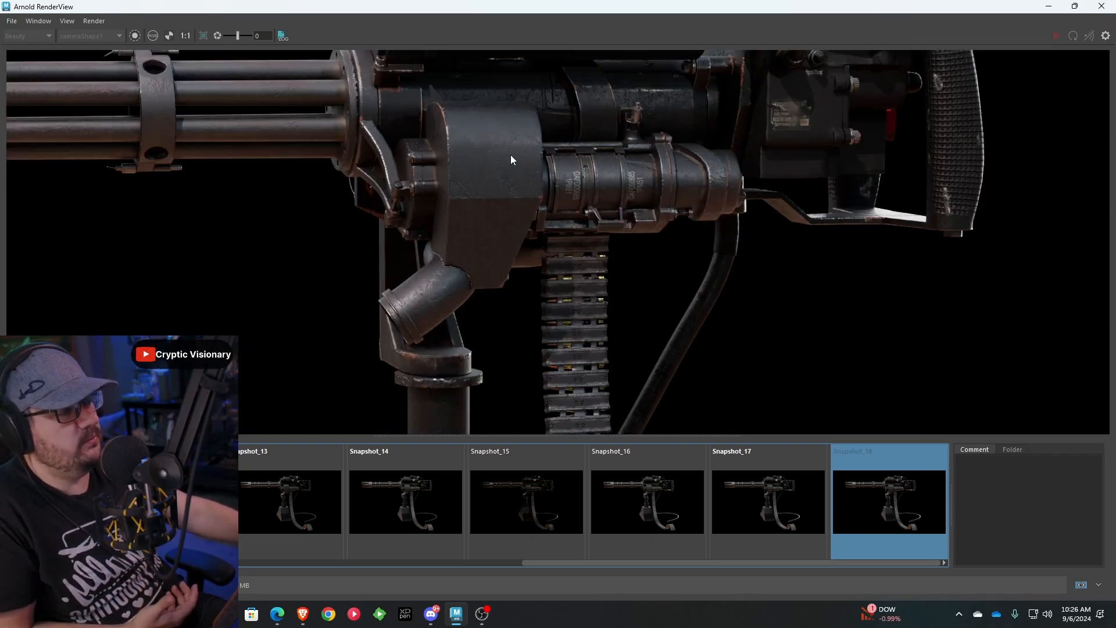
scroll(486, 152, "down", 3)
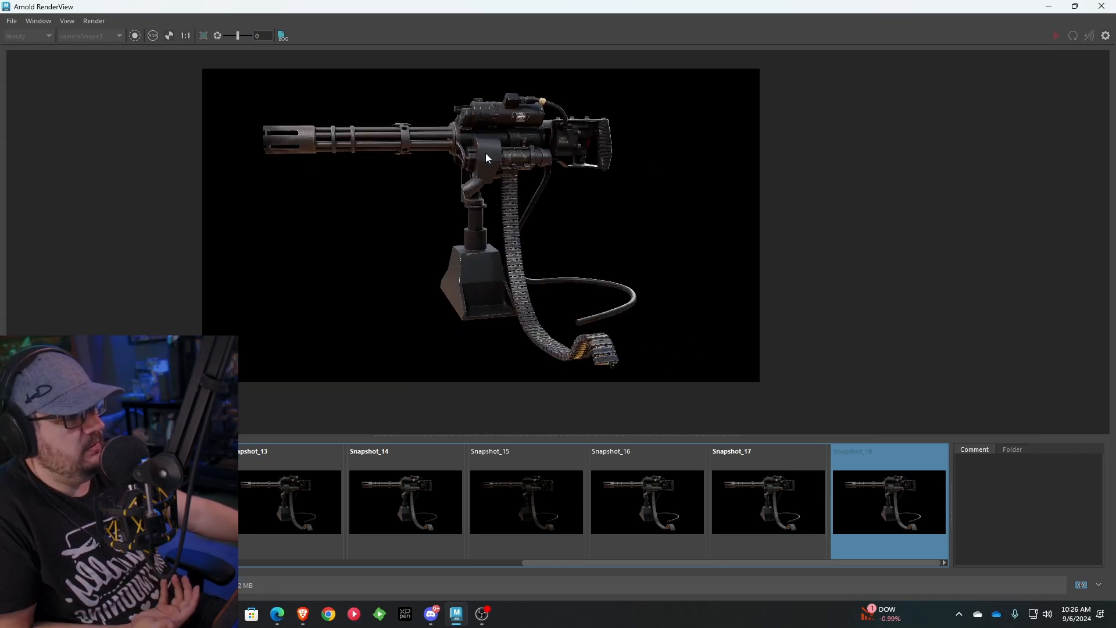
middle_click_drag(486, 153, 512, 180)
scroll(511, 180, "up", 1)
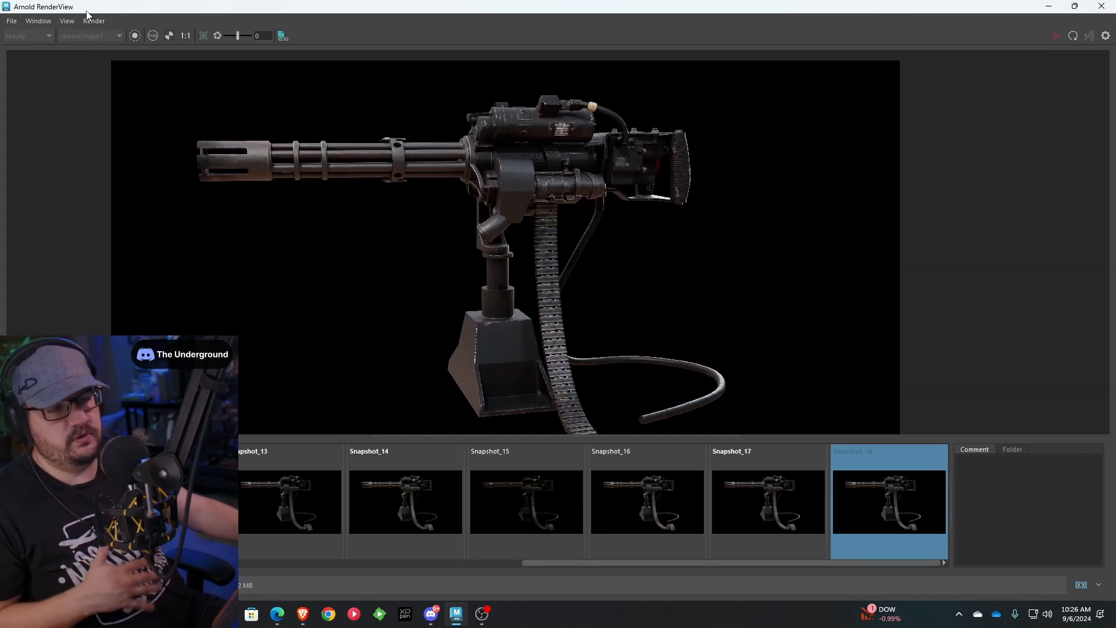
Save the Snapshot_18 render to the Desktop as an image named Test_render.png
left_click(12, 22)
left_click(26, 33)
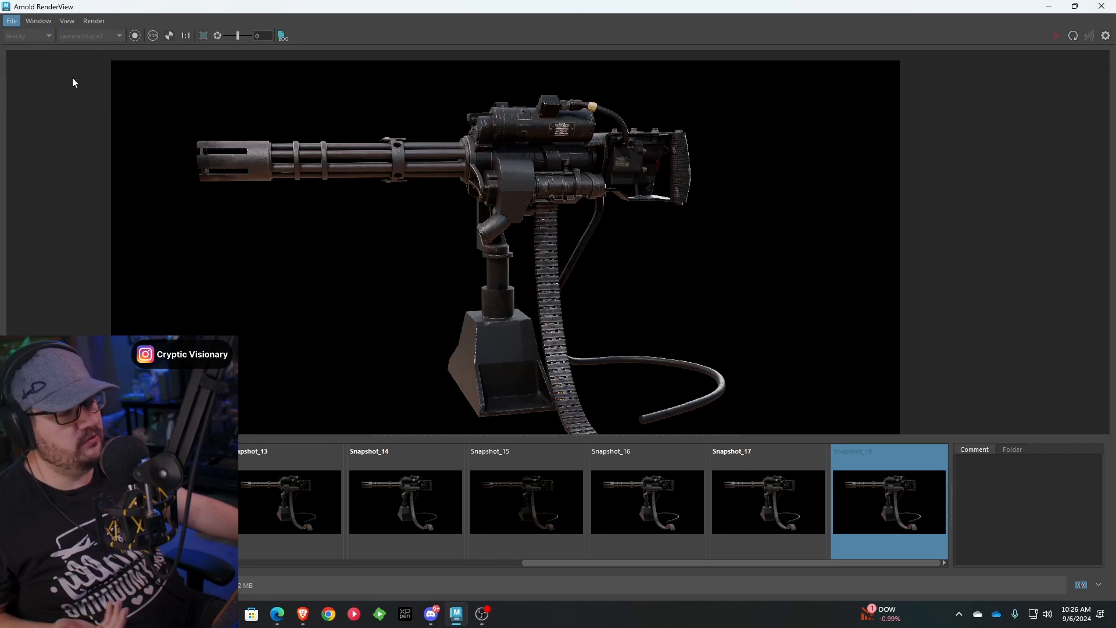
scroll(35, 132, "up", 5)
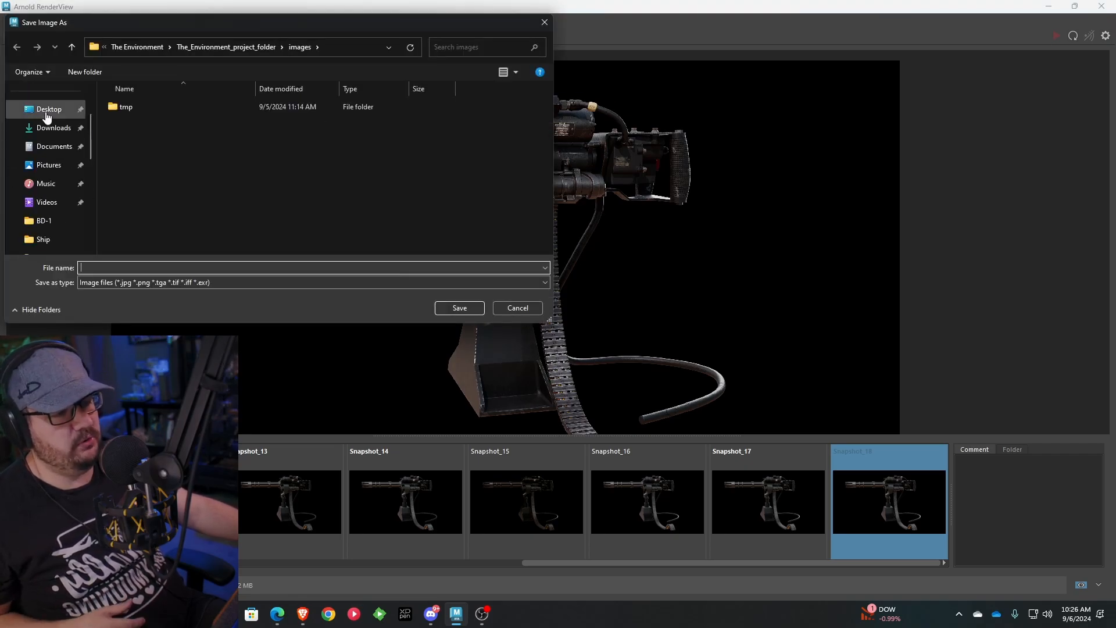
left_click(46, 109)
left_click(133, 263)
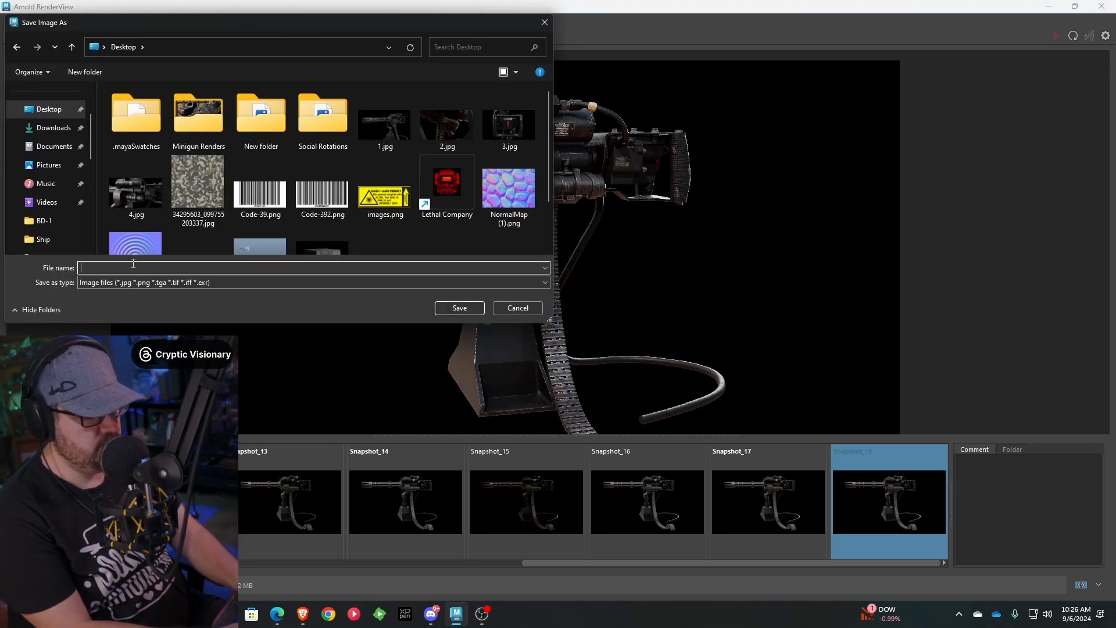
type("Test_render_")
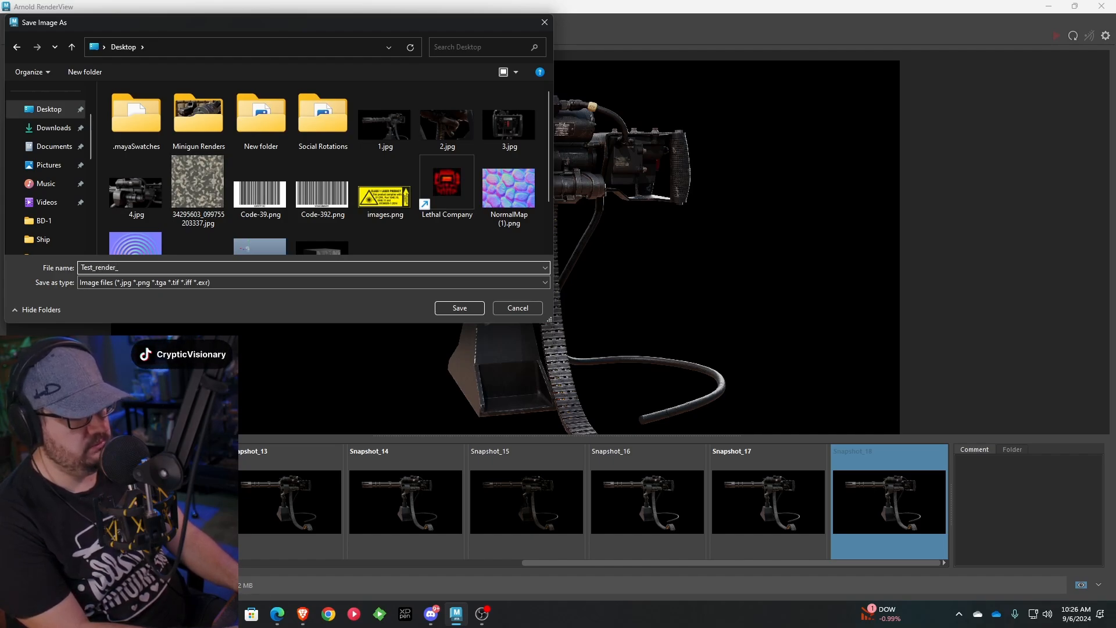
type("png")
key("BackSpace")
key("BackSpace")
key("BackSpace")
key("BackSpace")
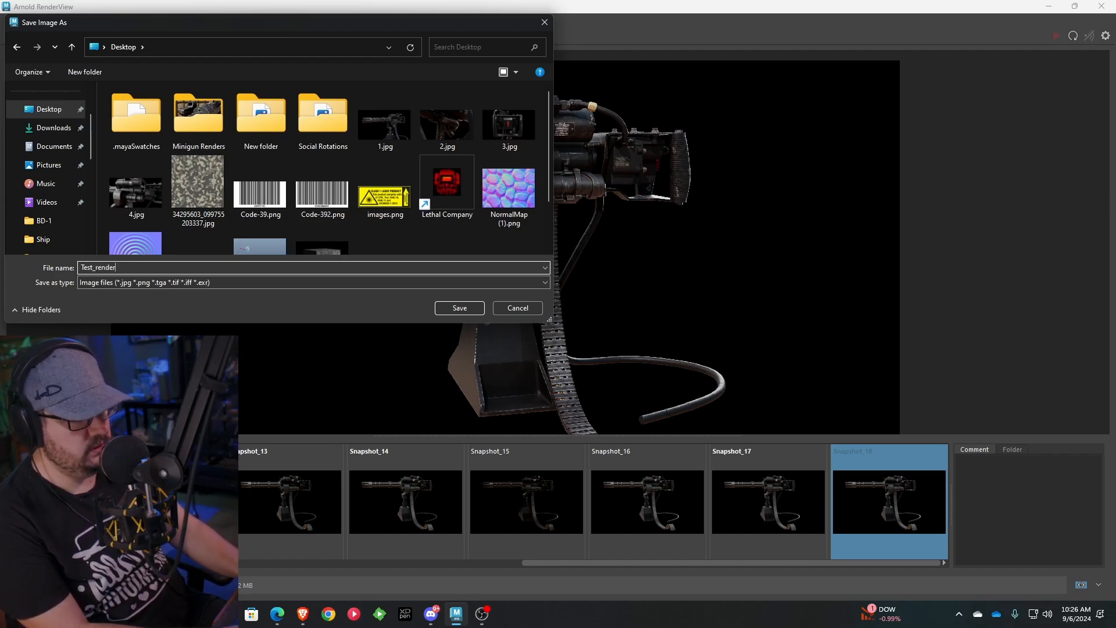
type(".png")
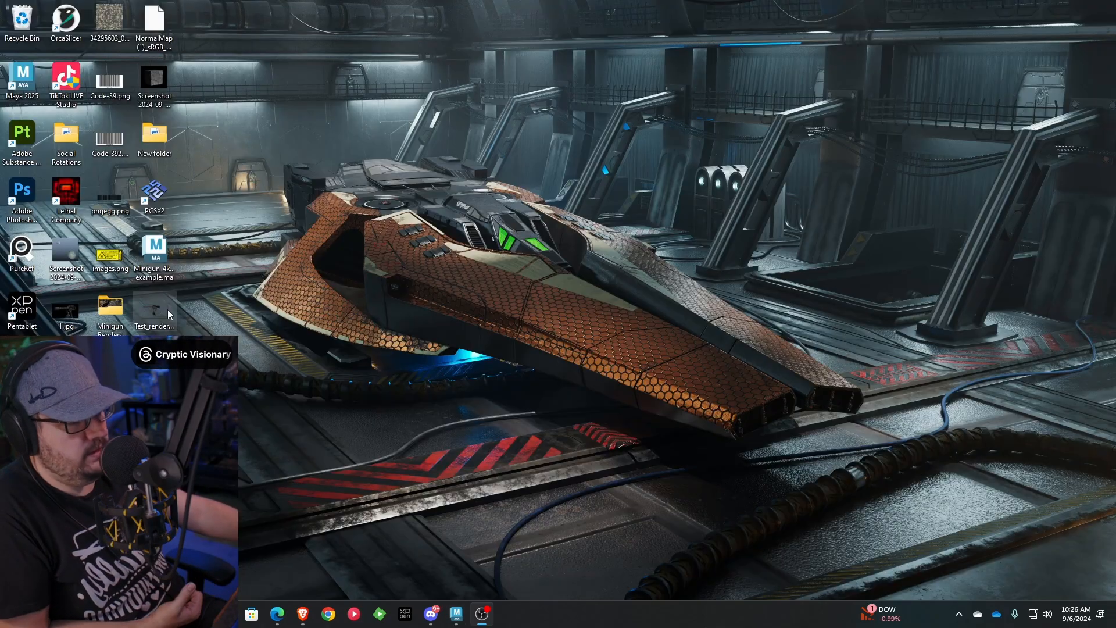
Open Test_render.png from the desktop in the image viewer and examine the barrels, the gun body and the overall gun
double_click(167, 309)
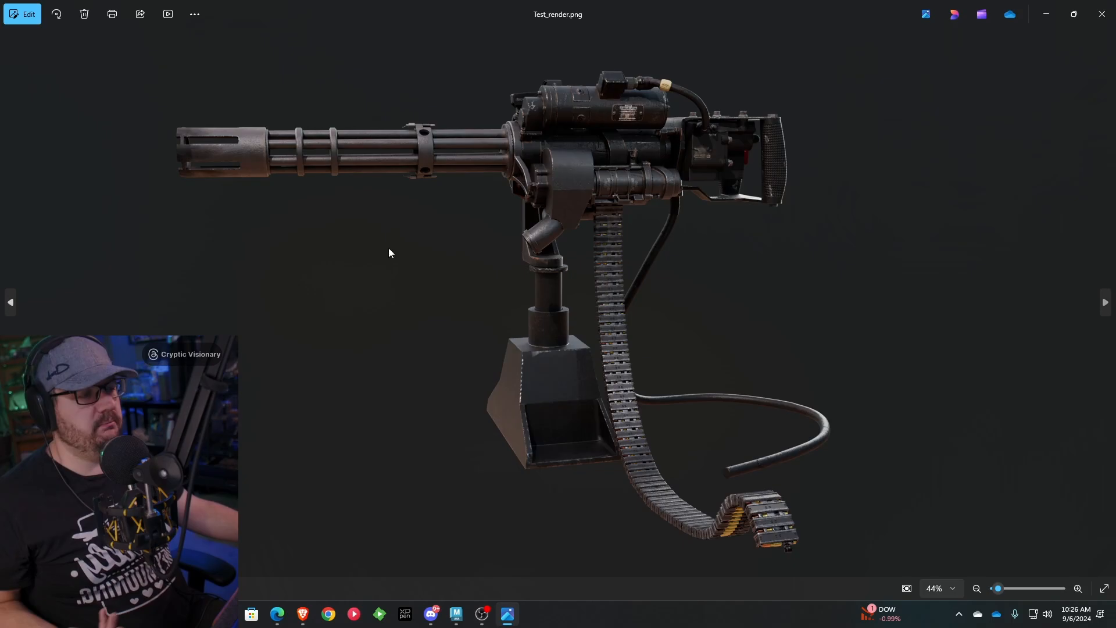
scroll(314, 191, "up", 3)
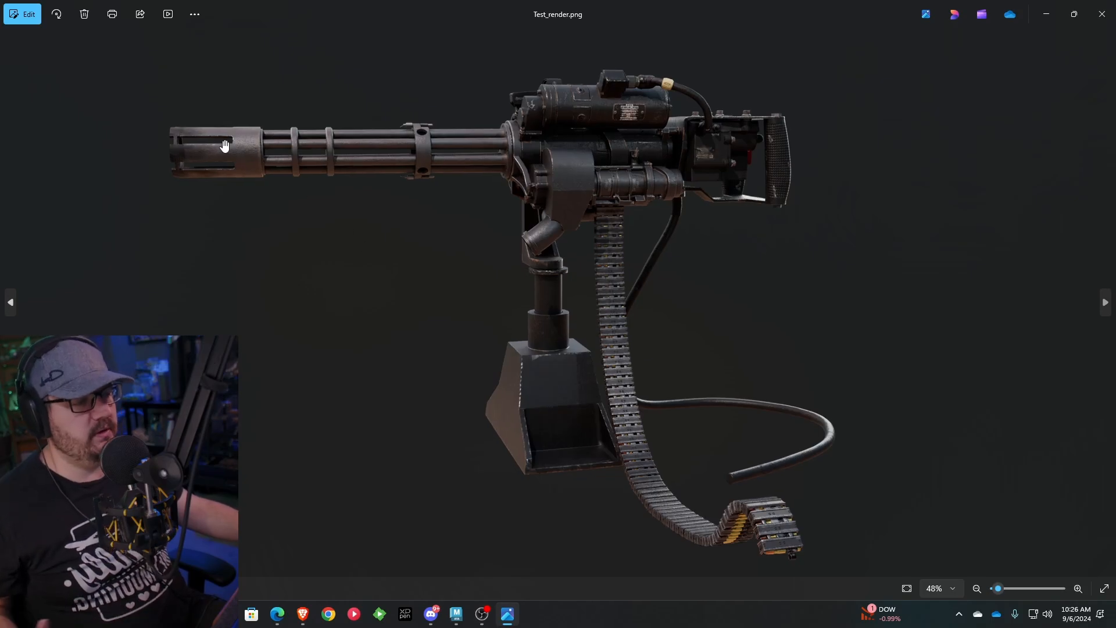
scroll(223, 153, "up", 6)
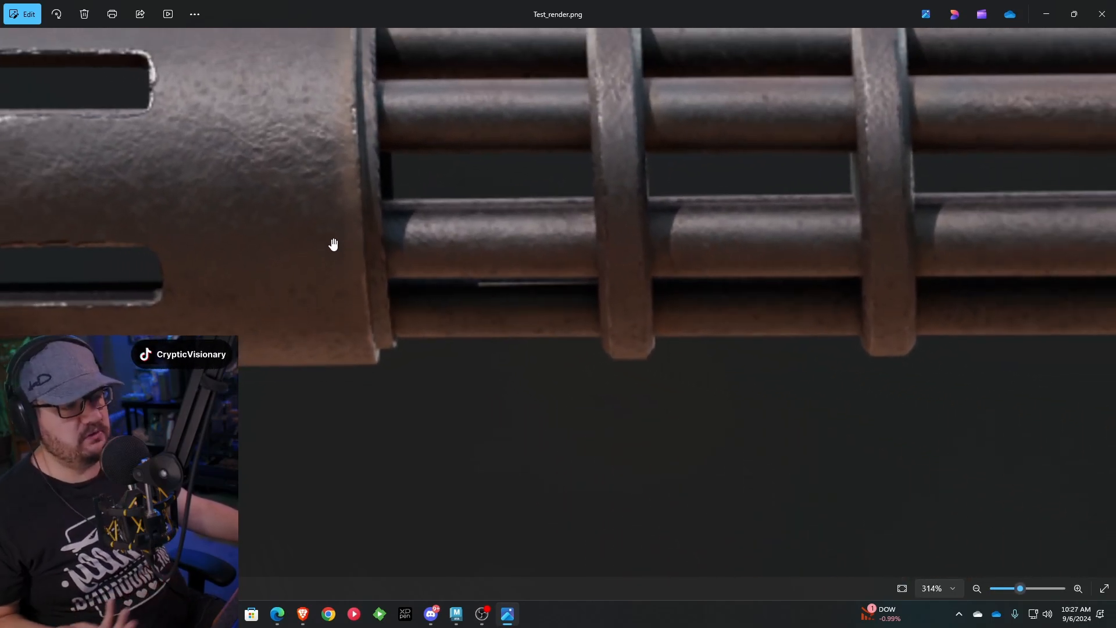
scroll(297, 236, "down", 4)
left_click_drag(907, 219, 309, 197)
scroll(438, 242, "up", 2)
scroll(548, 309, "up", 3)
scroll(672, 368, "down", 5)
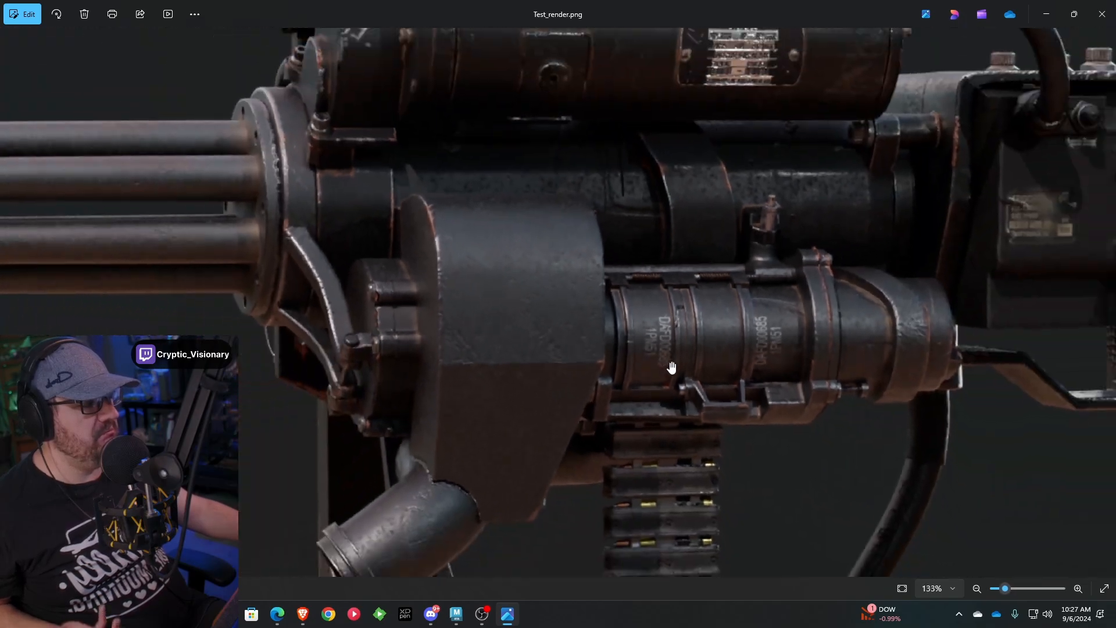
scroll(673, 369, "down", 4)
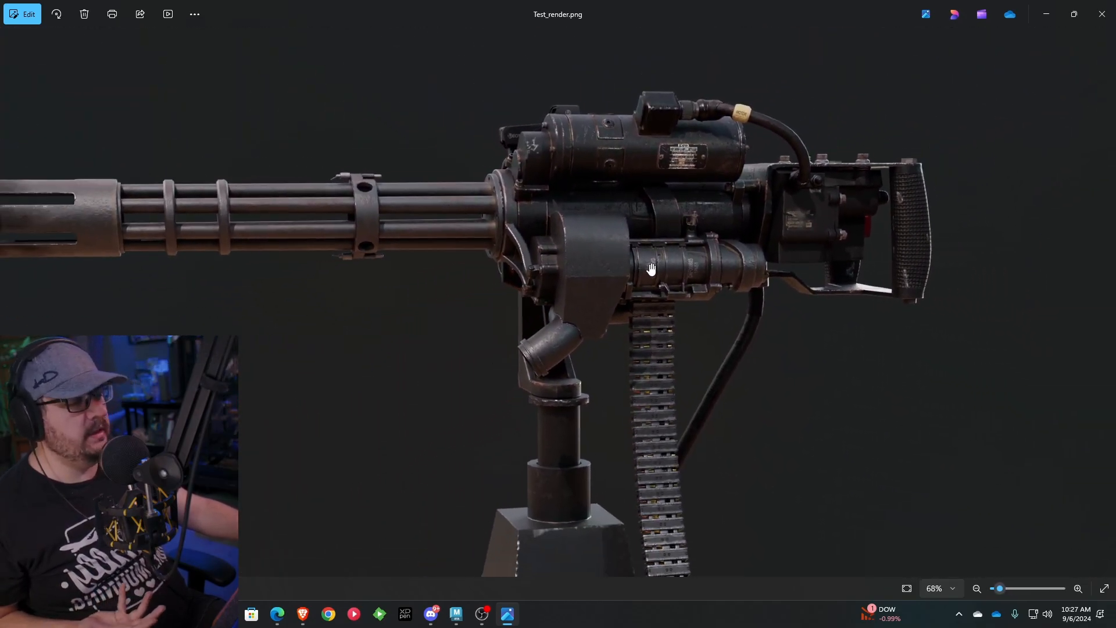
scroll(175, 262, "up", 2)
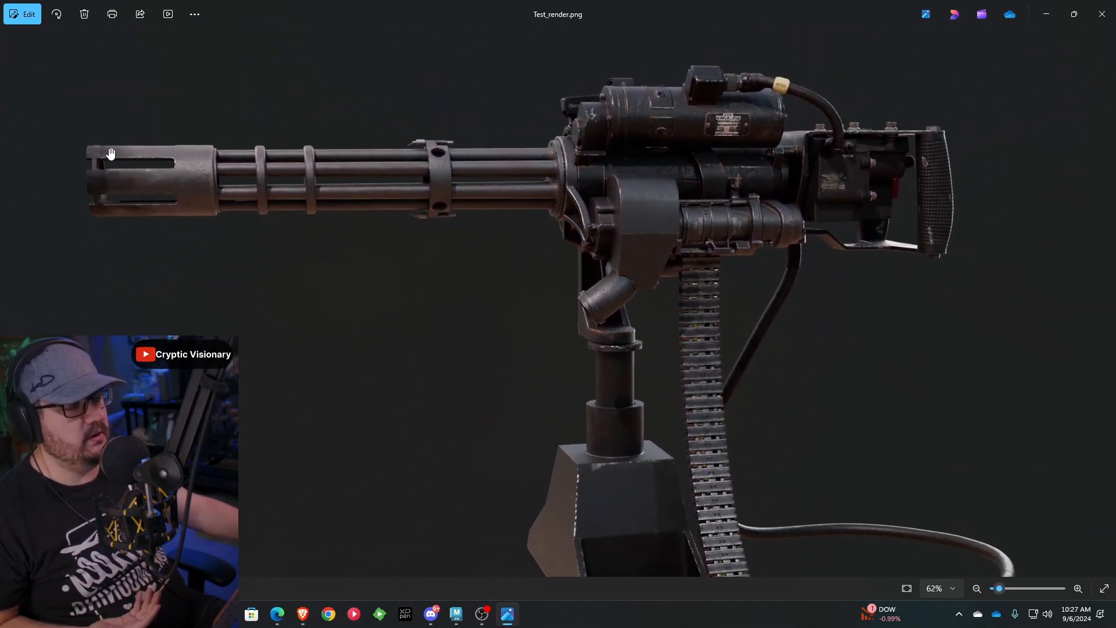